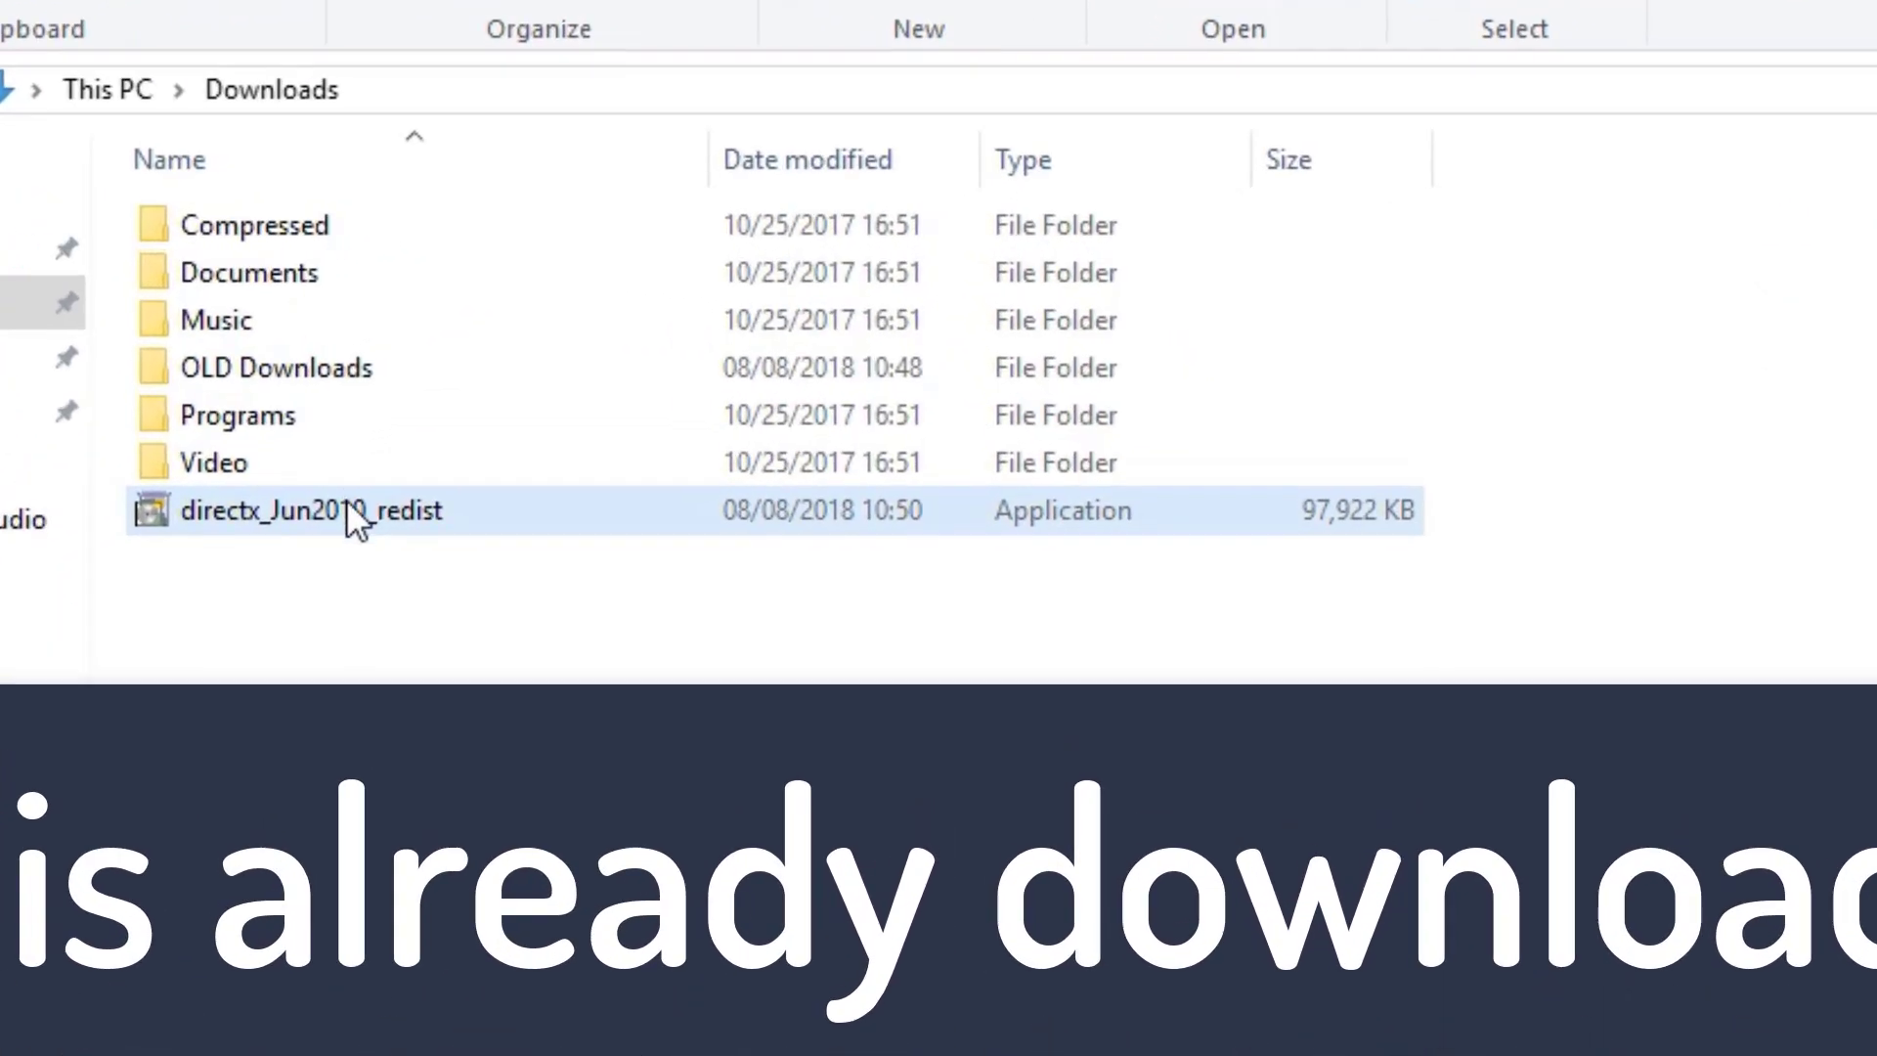
# Create a new folder named "directx offline" in the Downloads folder
pyautogui.click(348, 502)
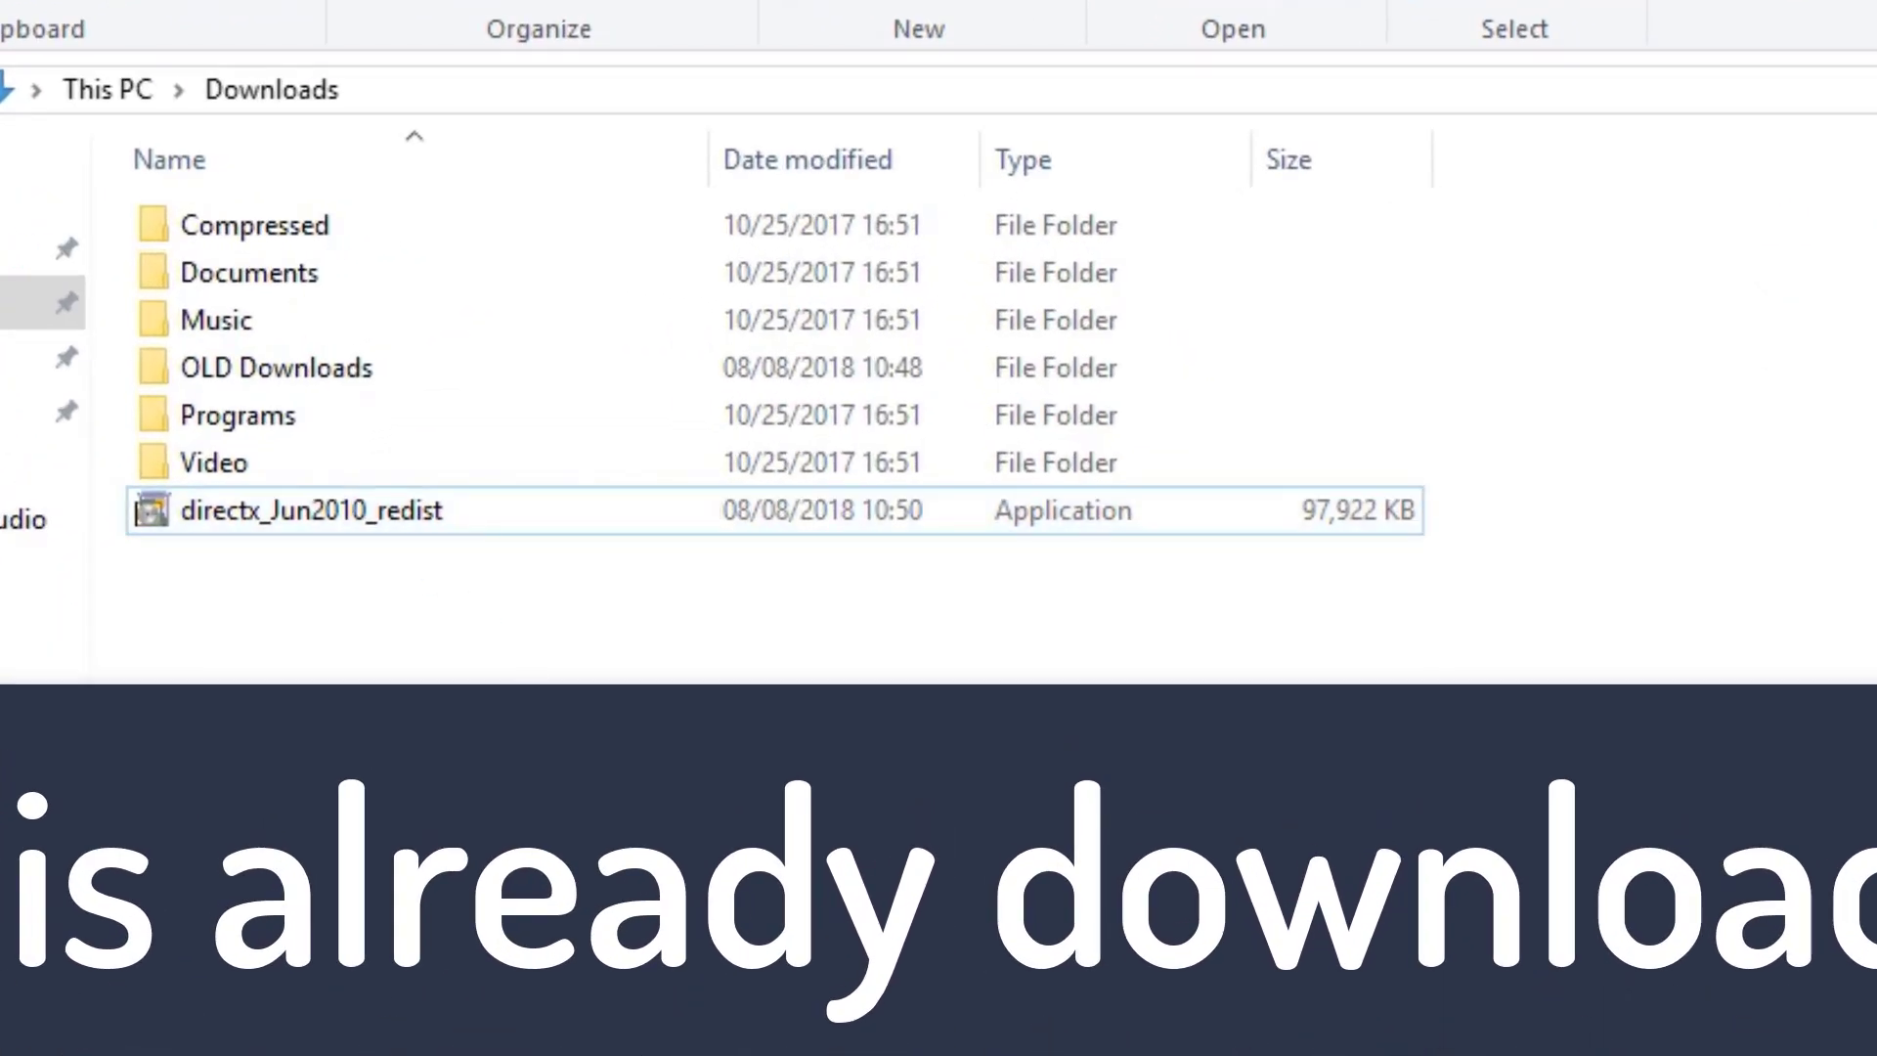
pyautogui.hotkey('ctrl', 'shift', 'n')
pyautogui.write('dire')
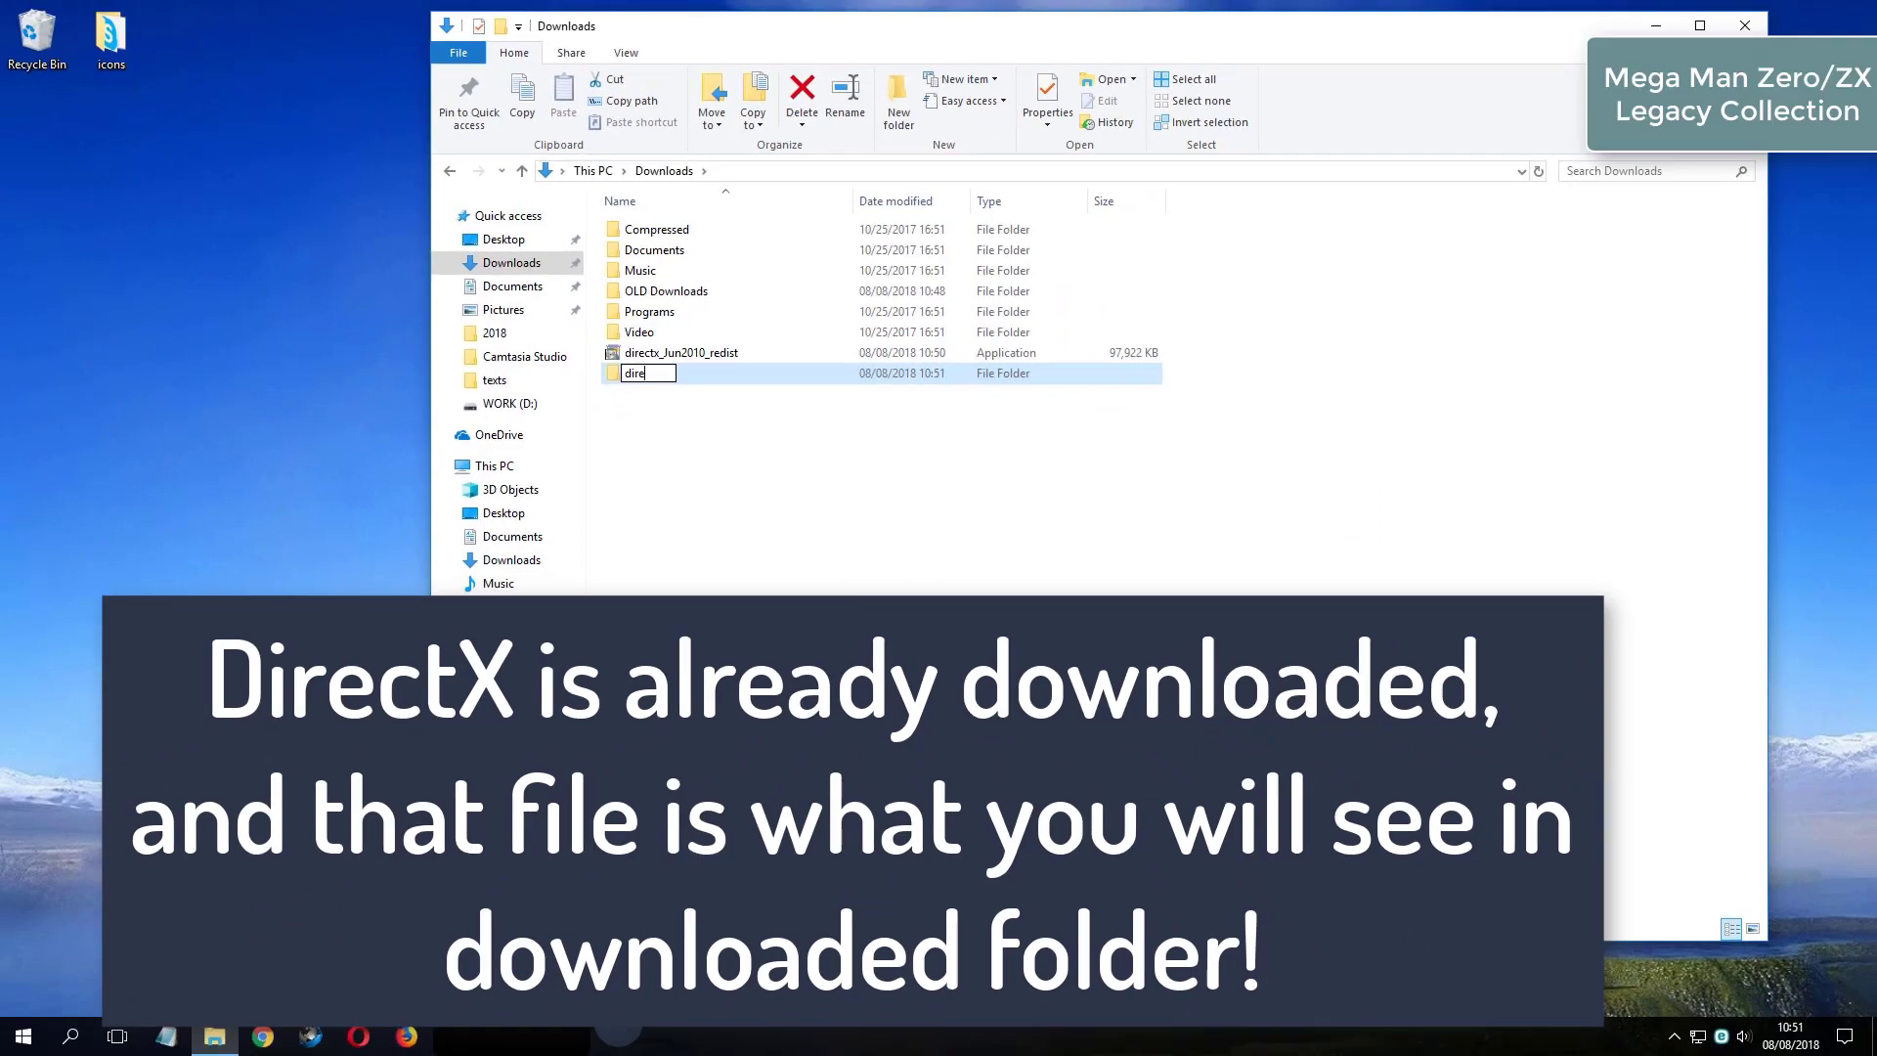
pyautogui.write('c')
pyautogui.press('BackSpace')
pyautogui.write('ct')
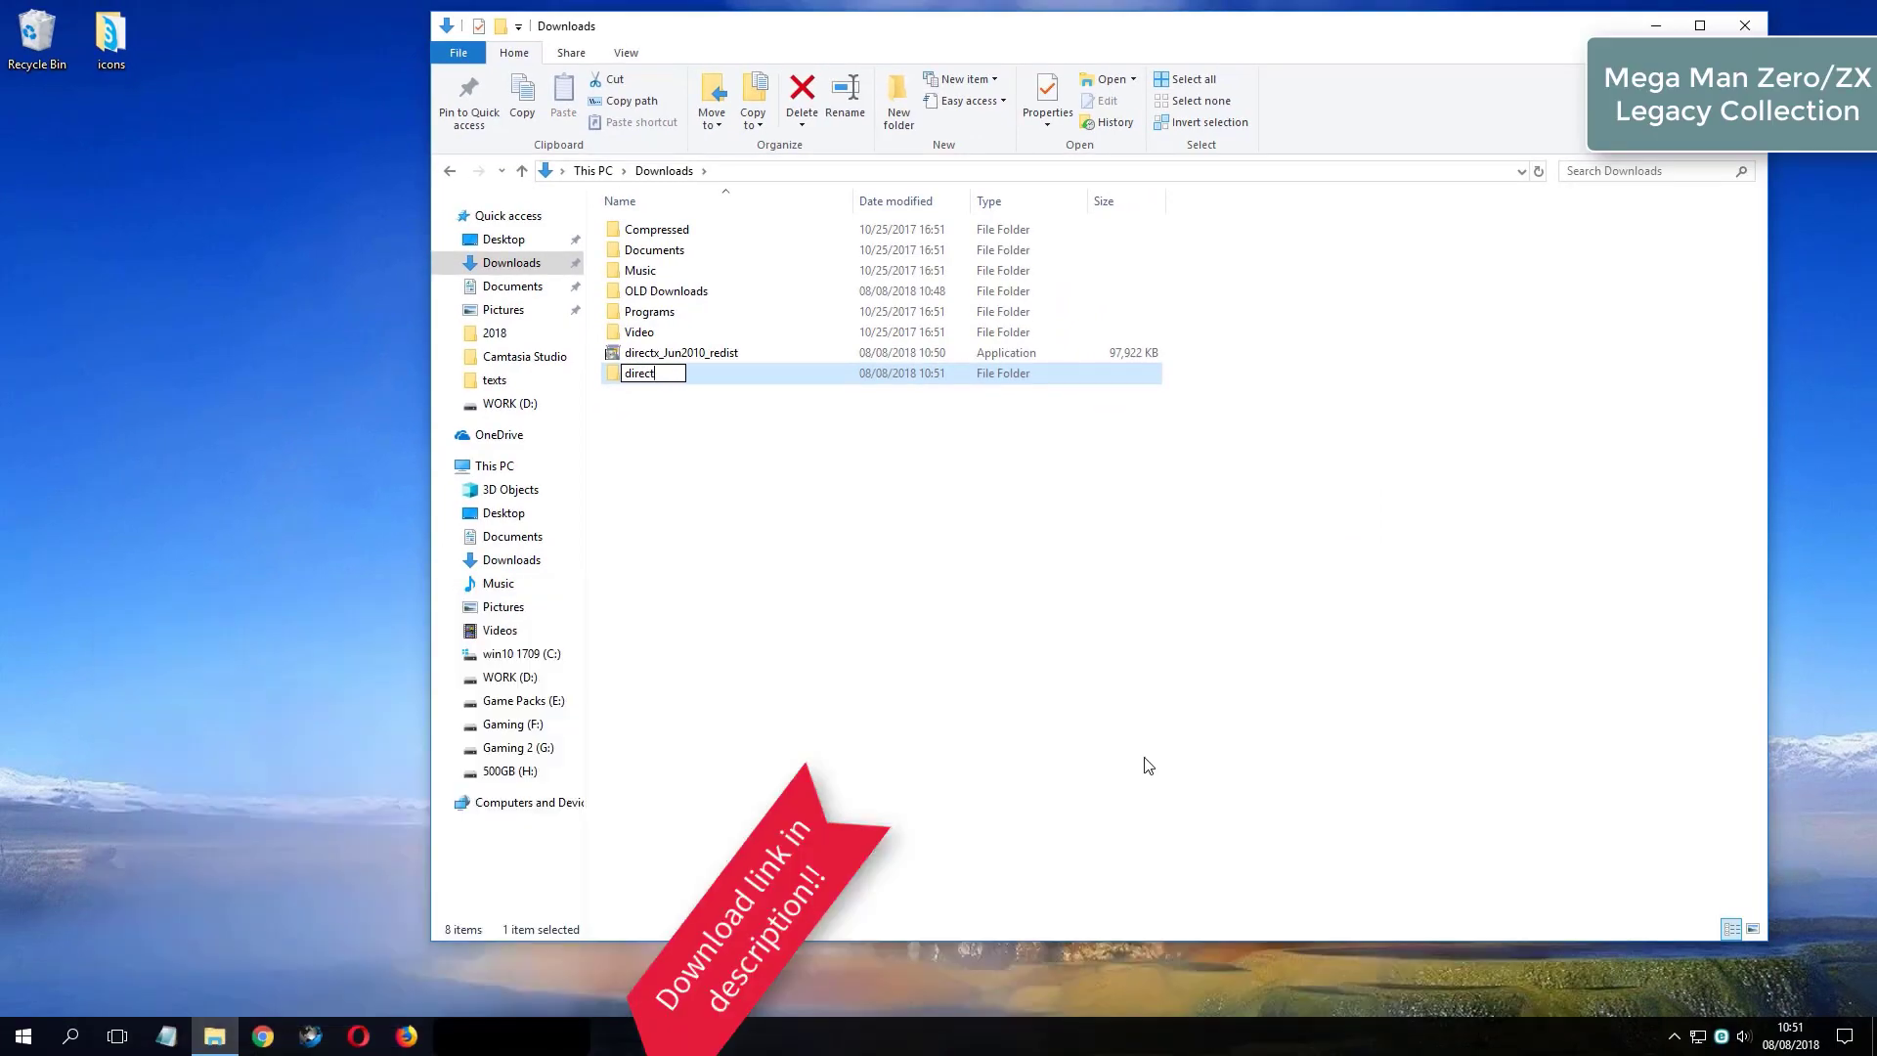
pyautogui.write('x o')
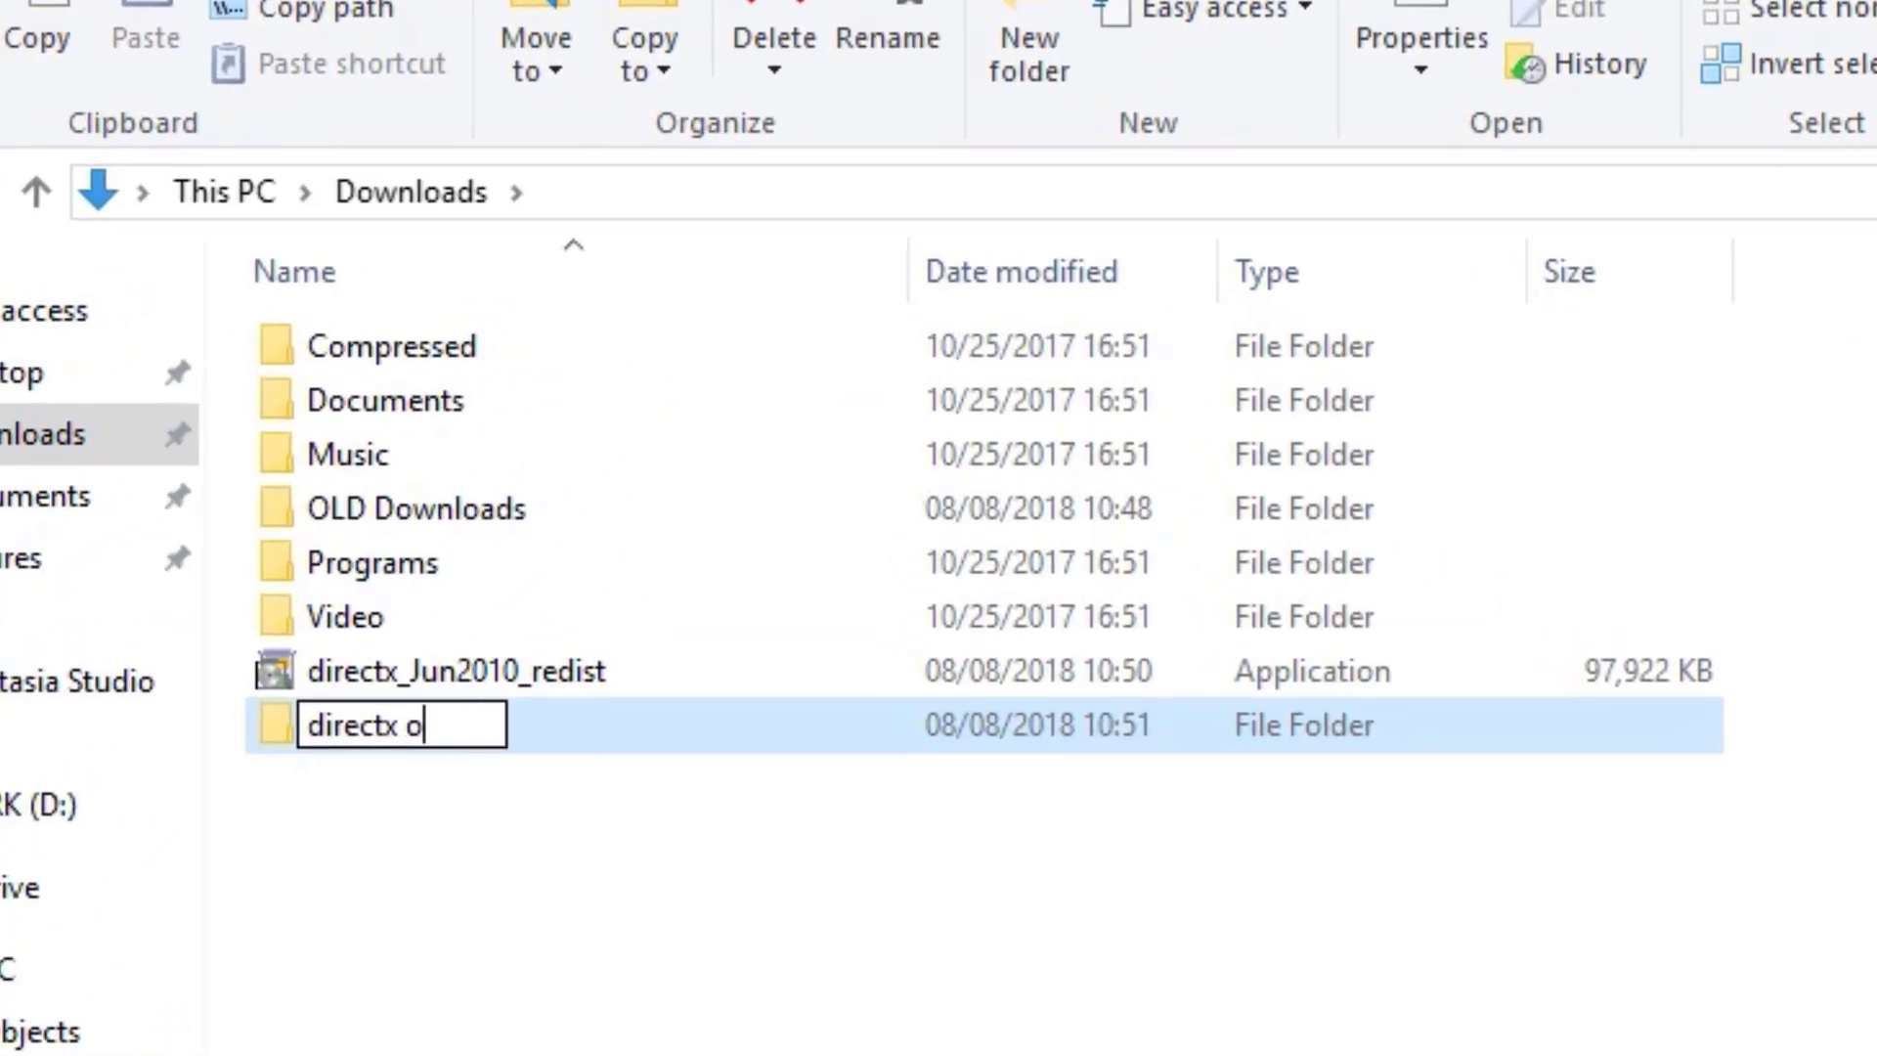
pyautogui.write('ffline')
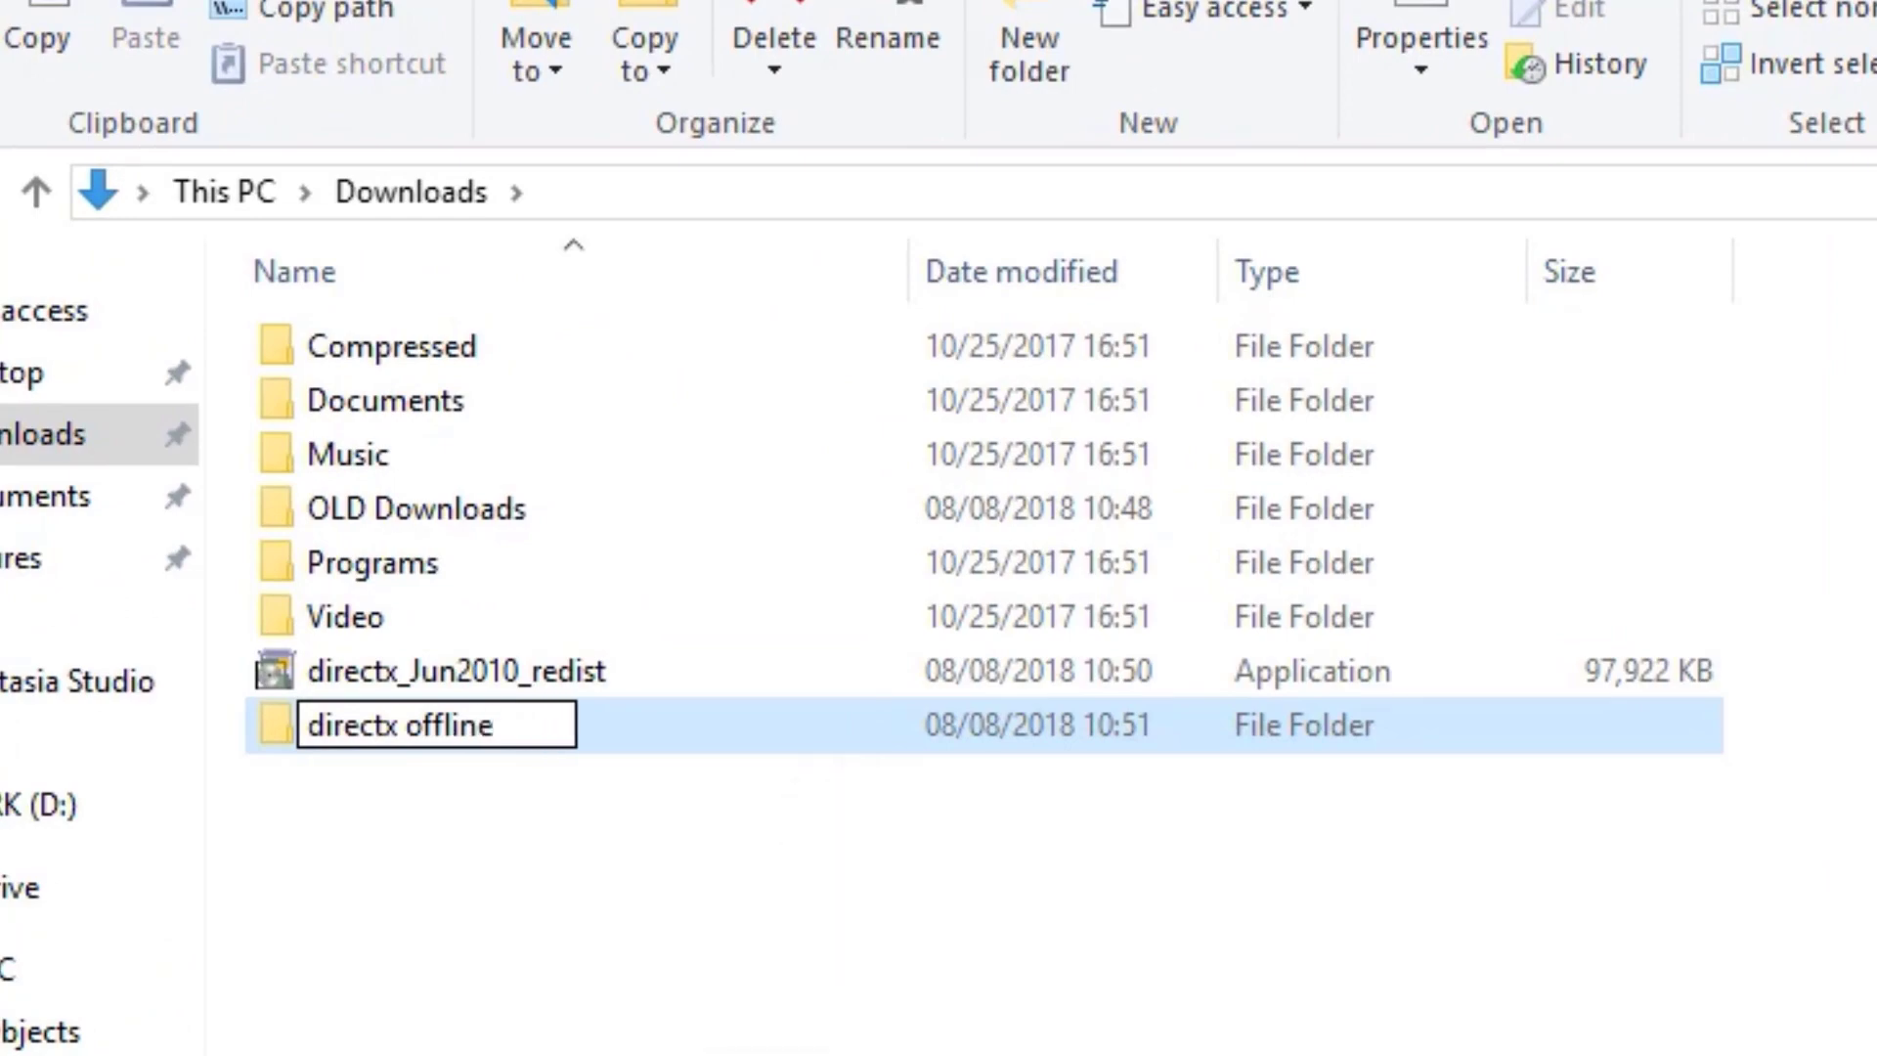
pyautogui.press('Return')
# Run the directx_Jun2010_redist installer from Downloads and accept its license agreement
pyautogui.click(511, 674)
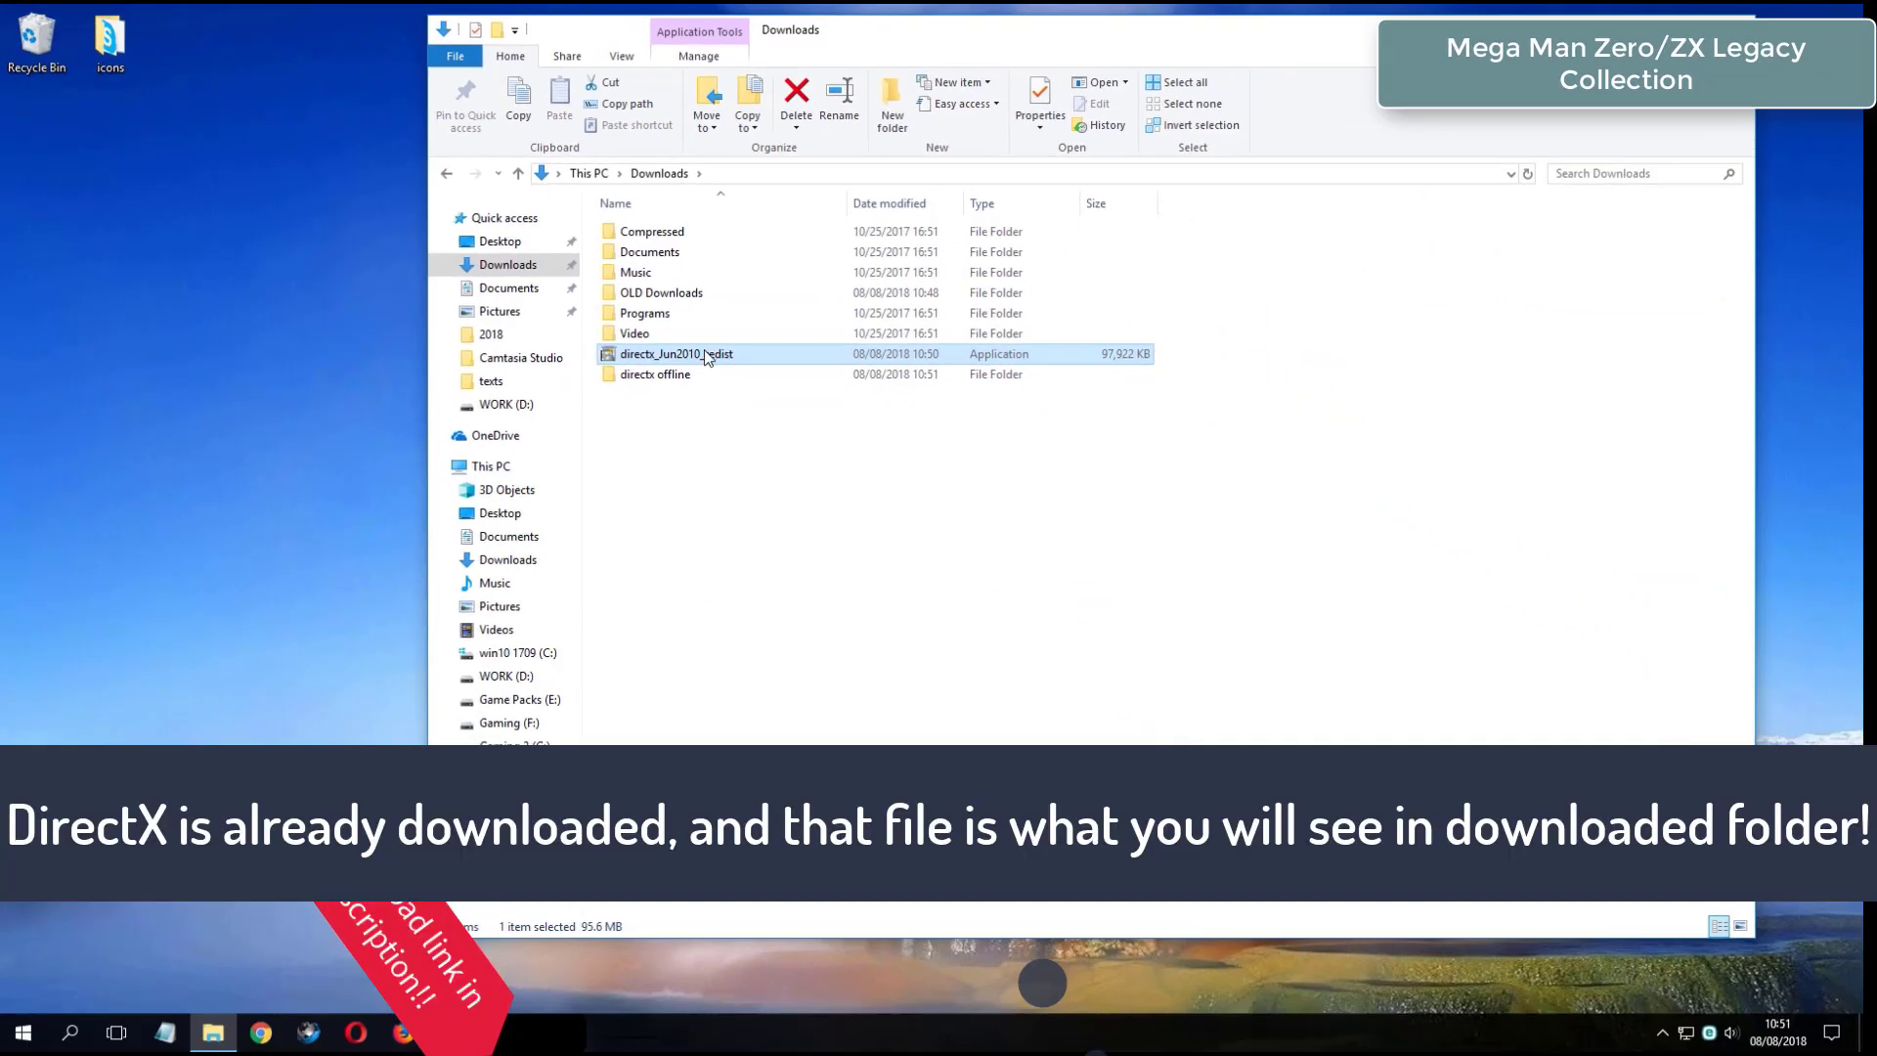
pyautogui.doubleClick(706, 358)
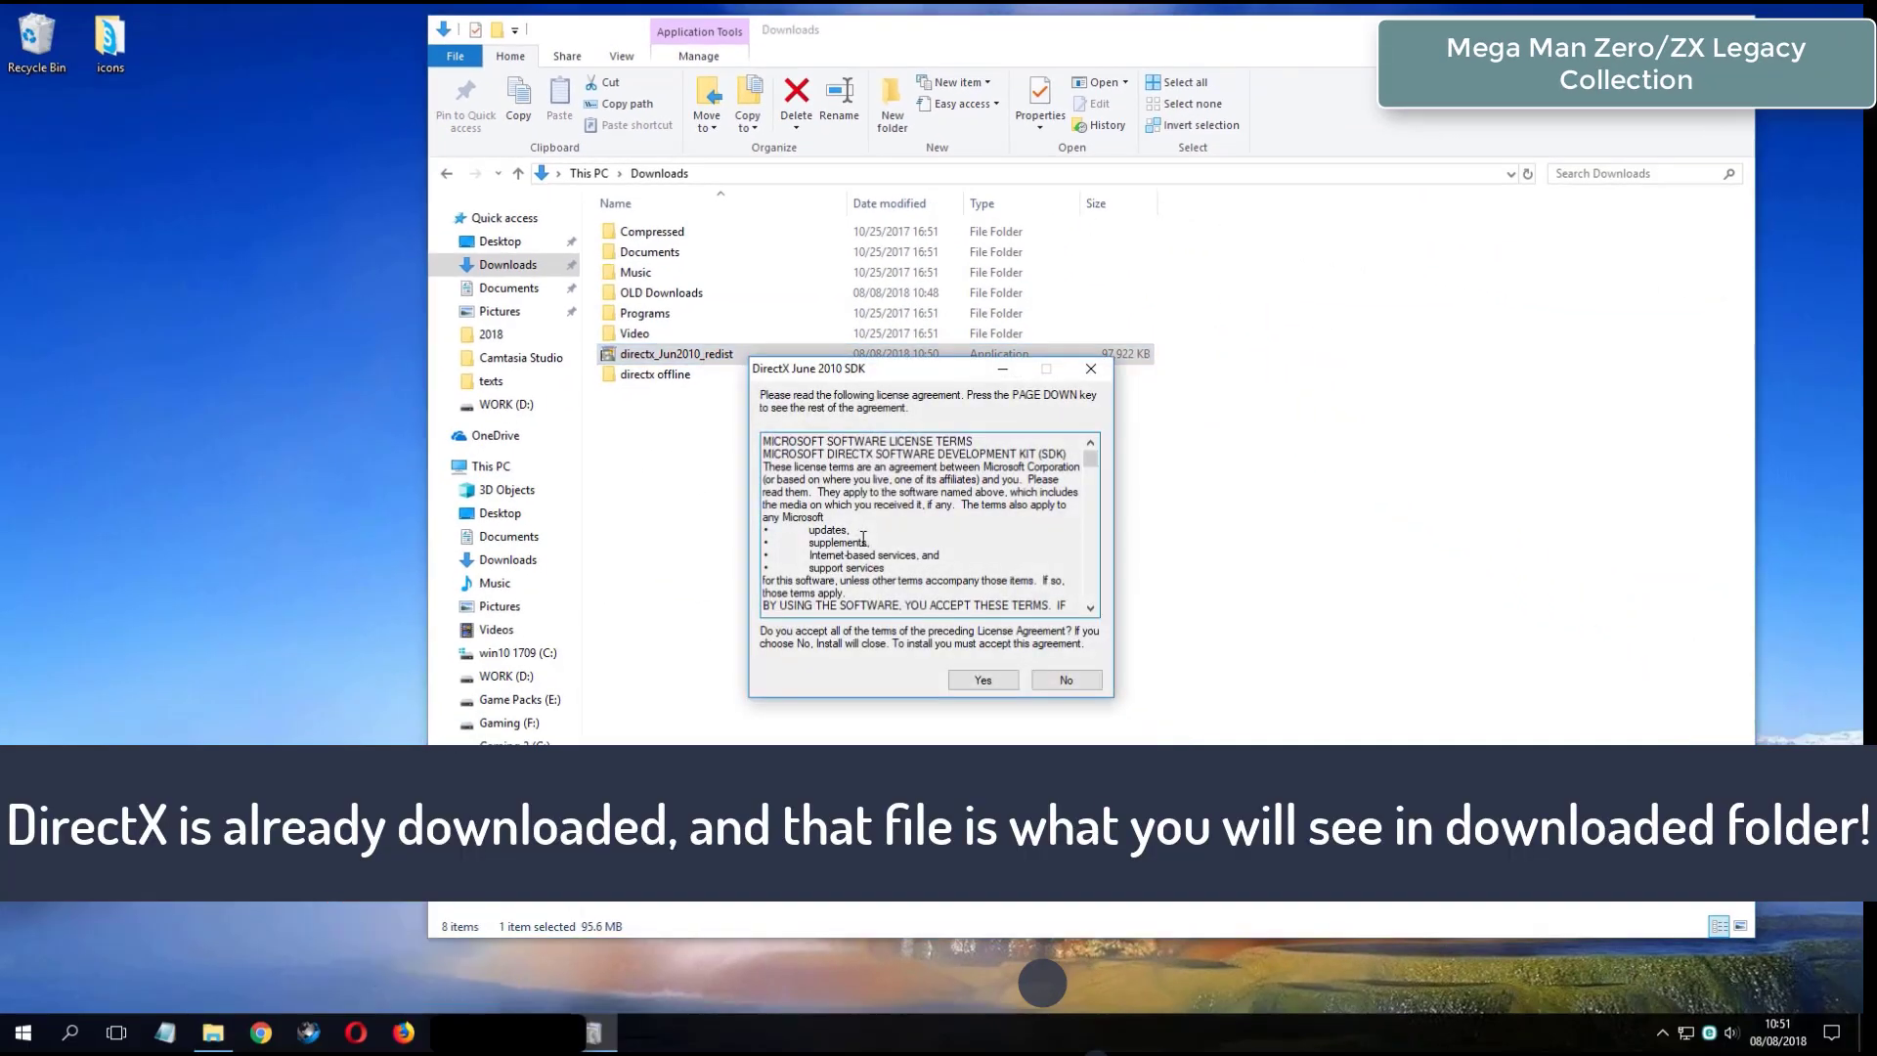
pyautogui.click(981, 680)
# Choose the "directx offline" folder in Downloads as the extraction location and extract the DirectX files there
pyautogui.click(1048, 540)
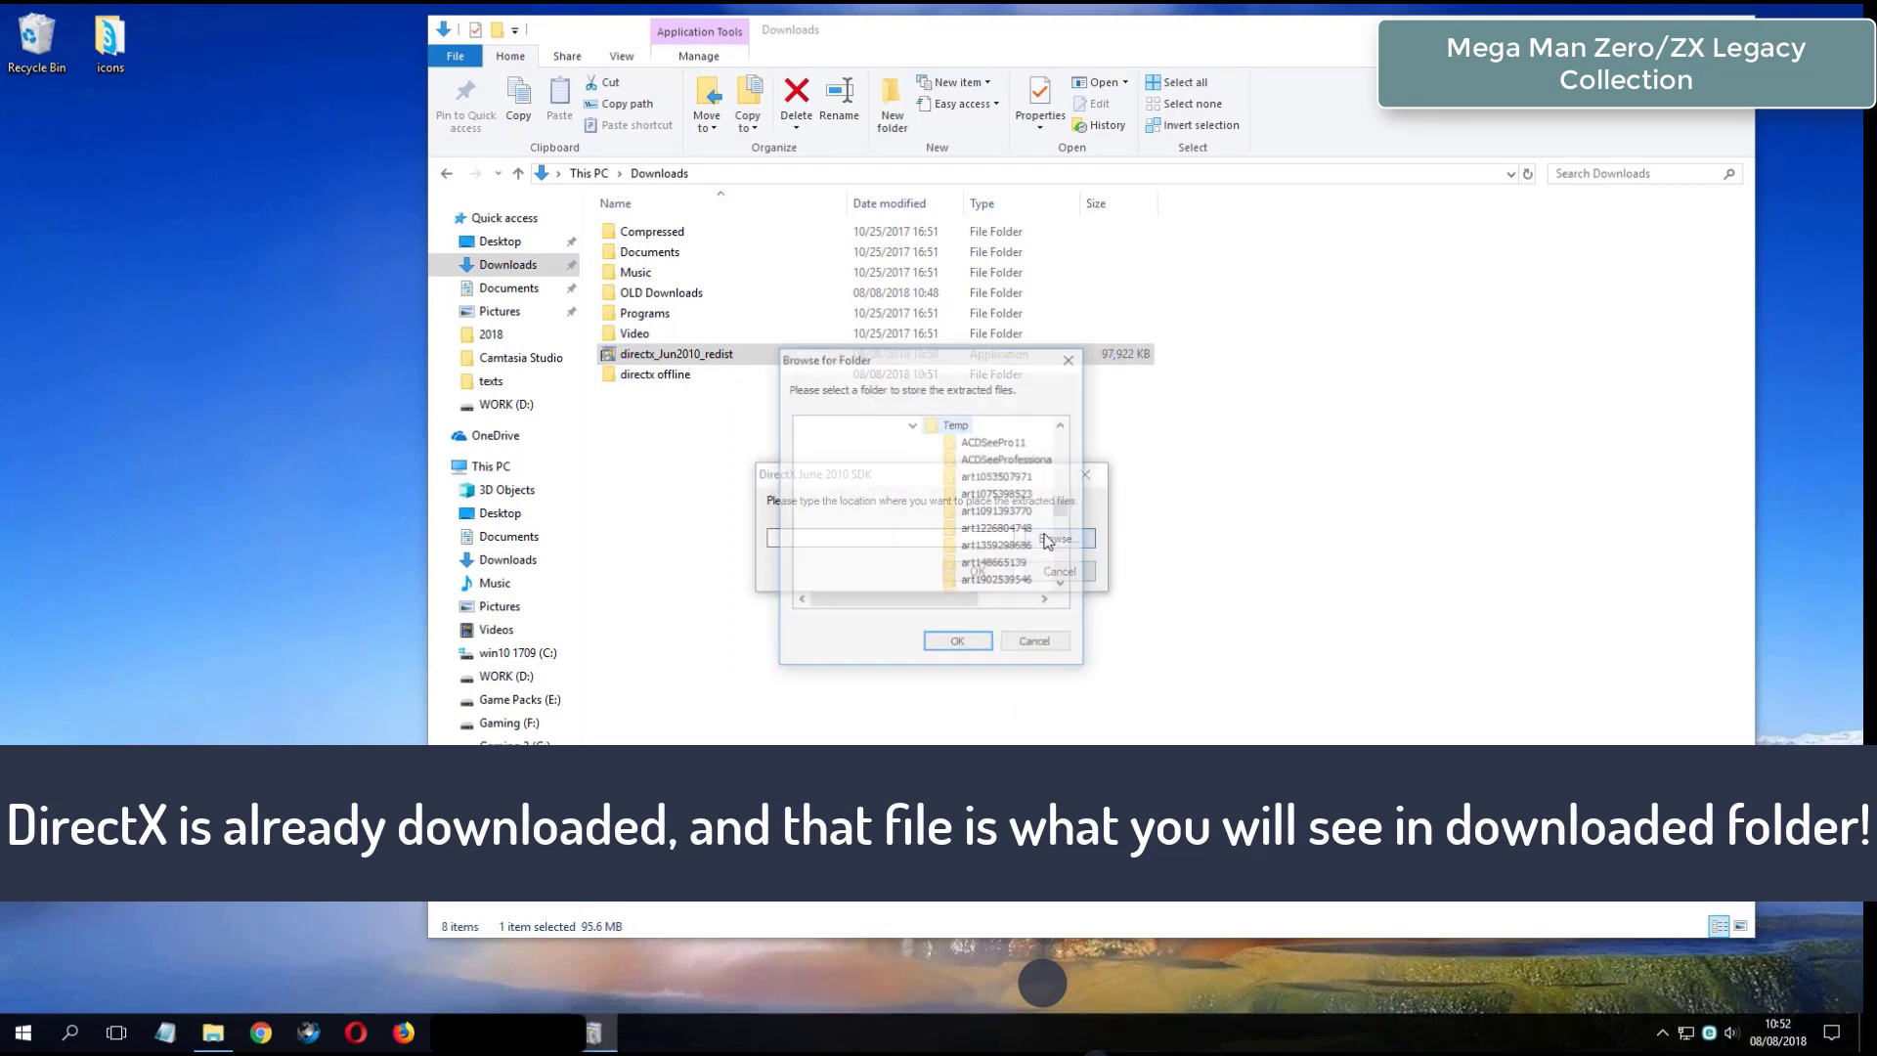
pyautogui.click(913, 425)
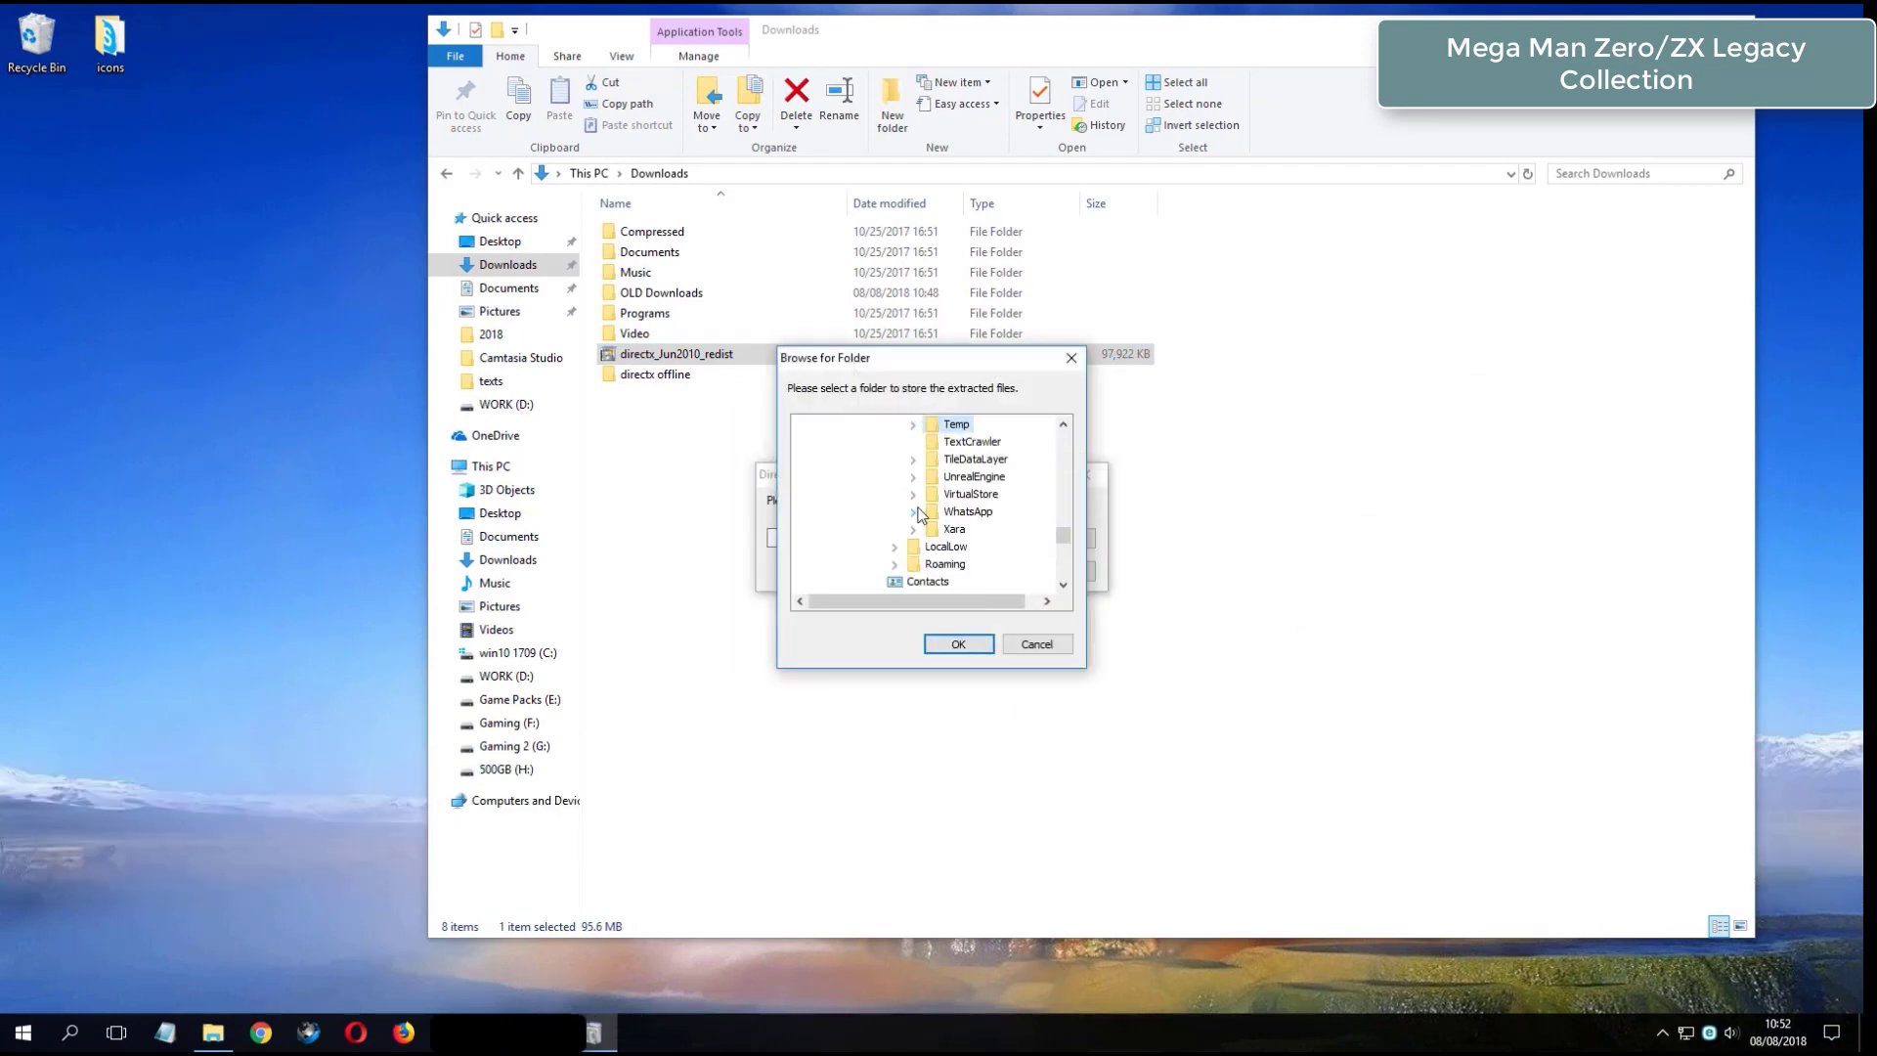
pyautogui.scroll(-4, 919, 515)
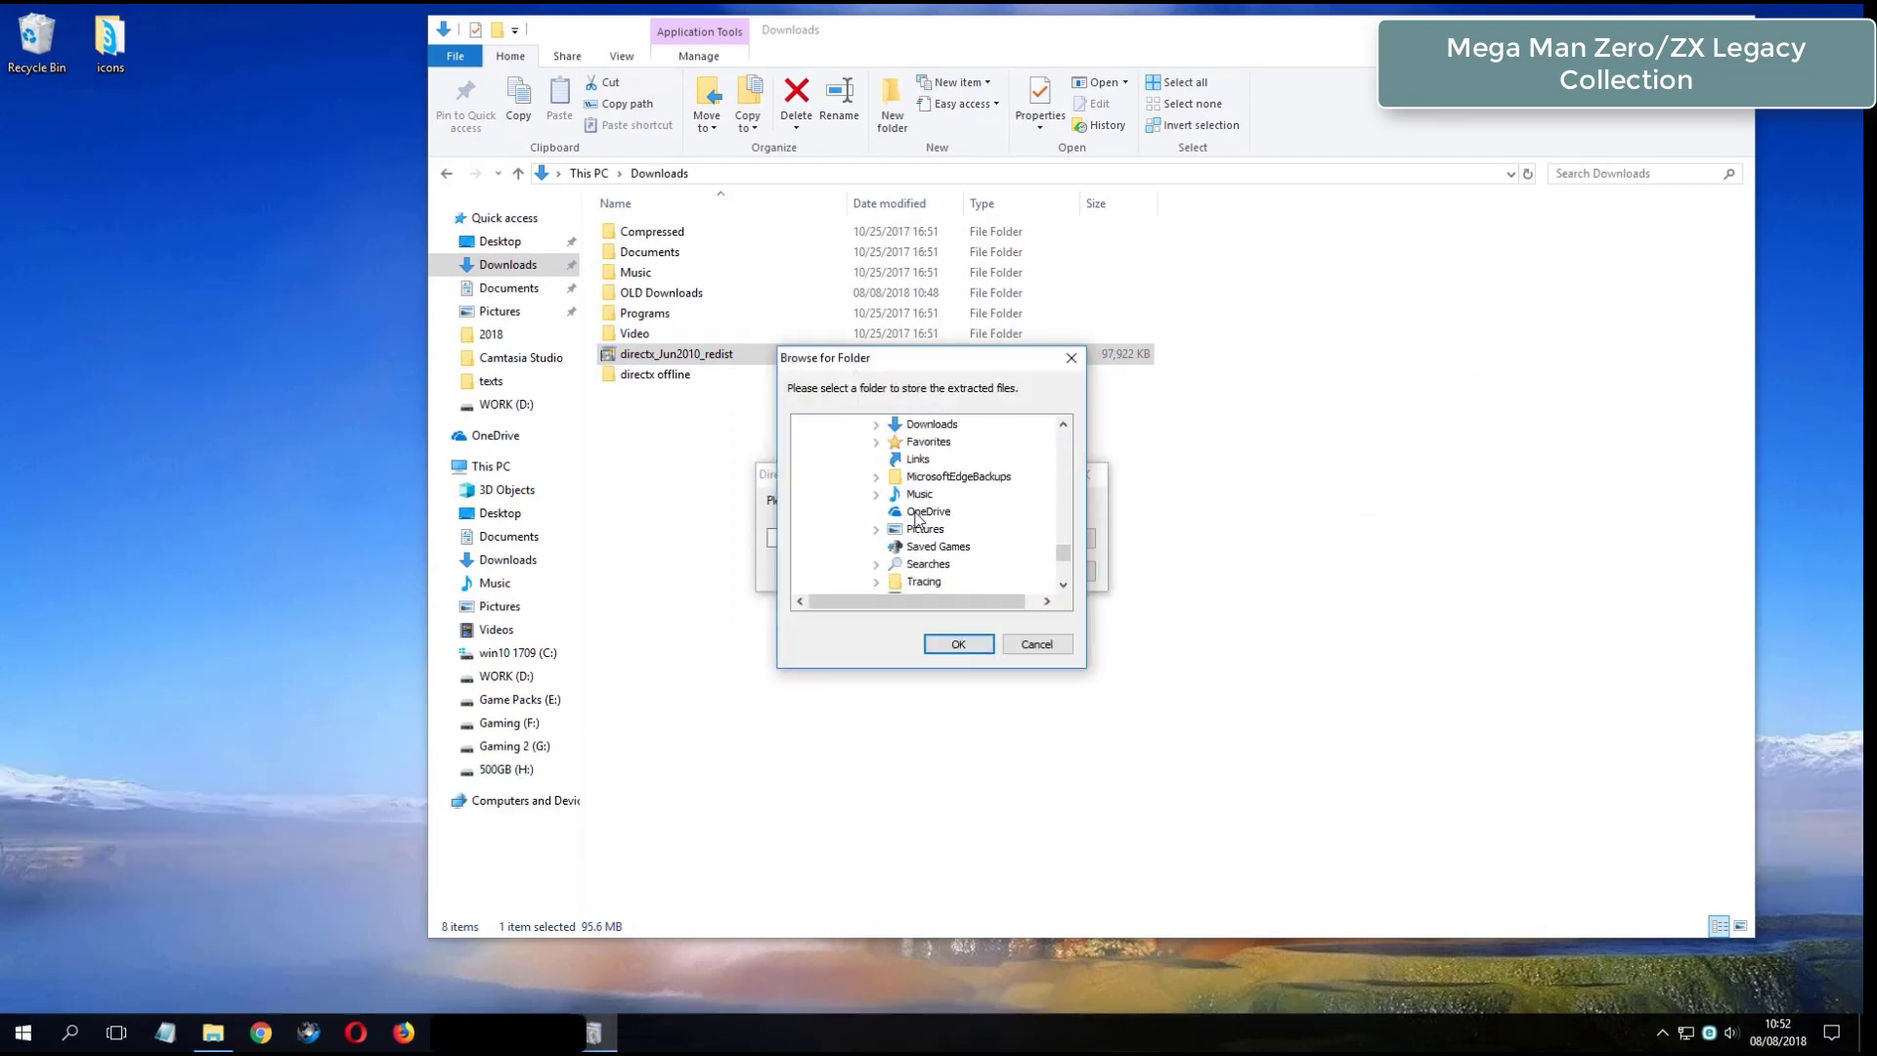
pyautogui.doubleClick(927, 428)
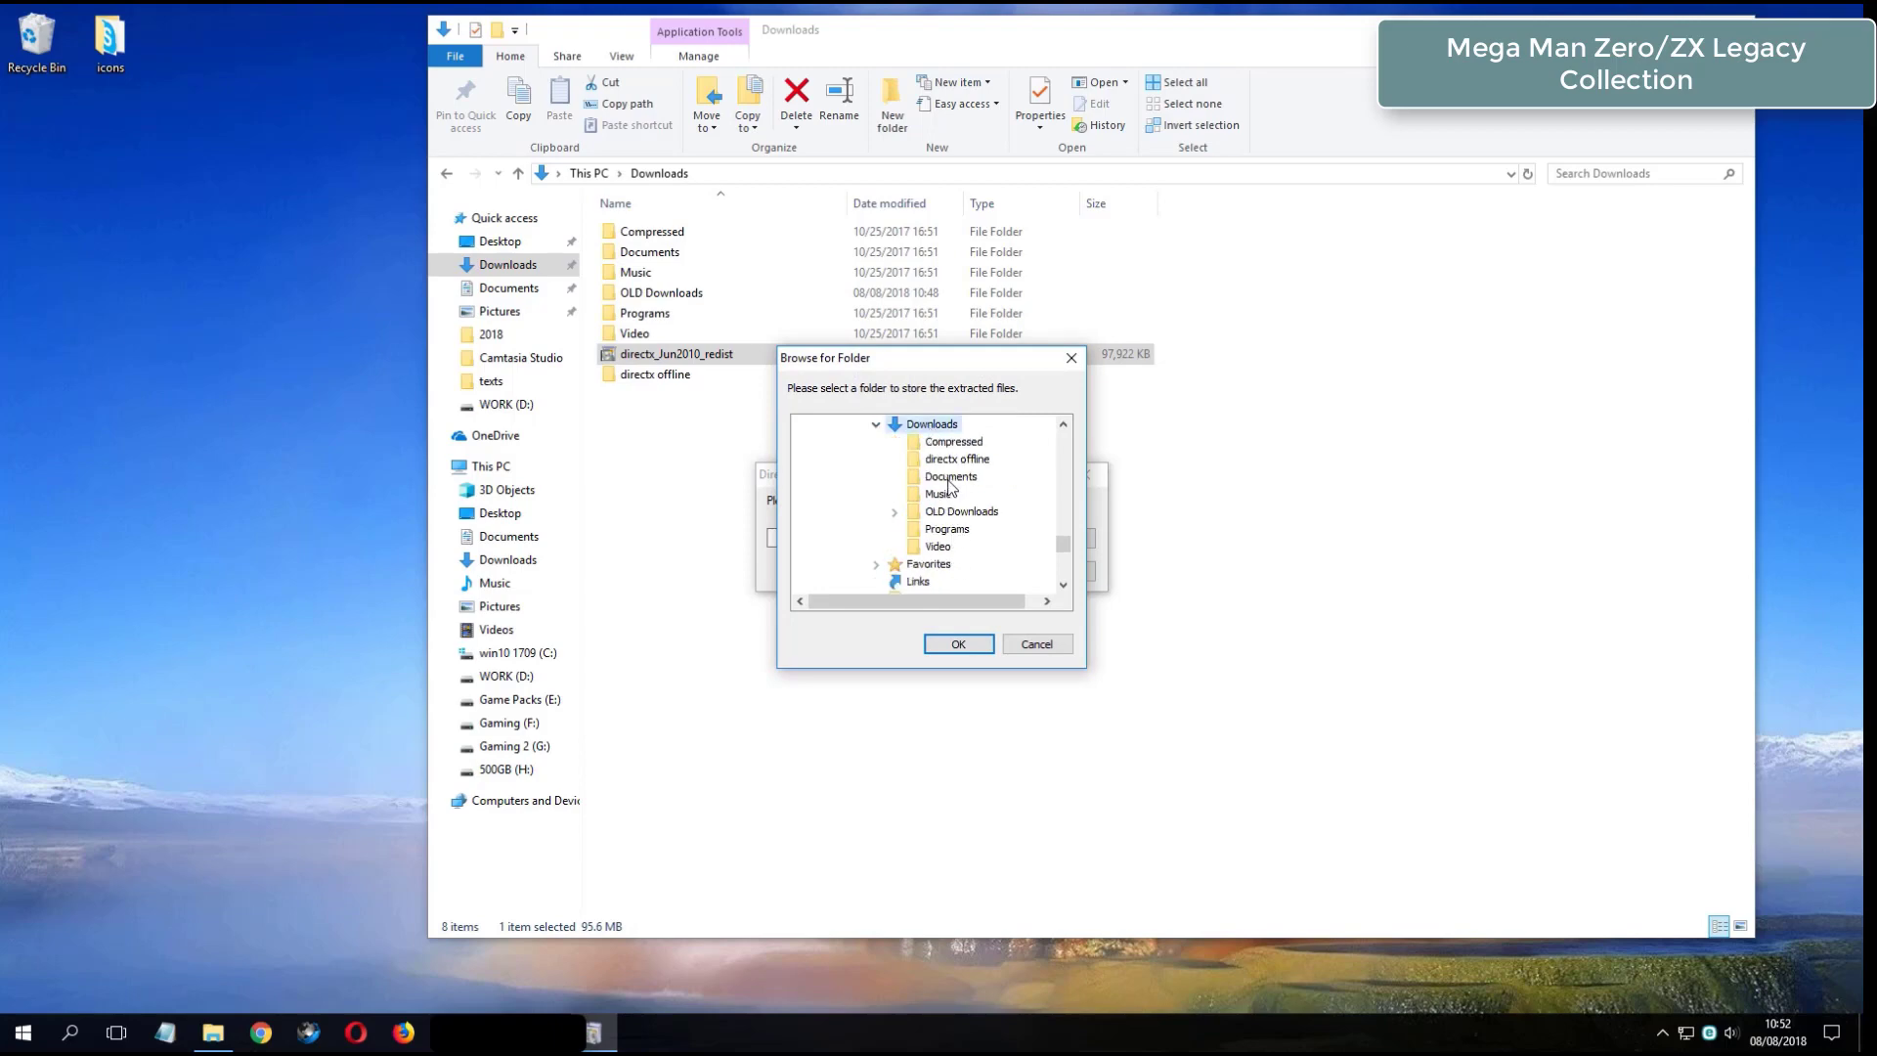
pyautogui.click(951, 461)
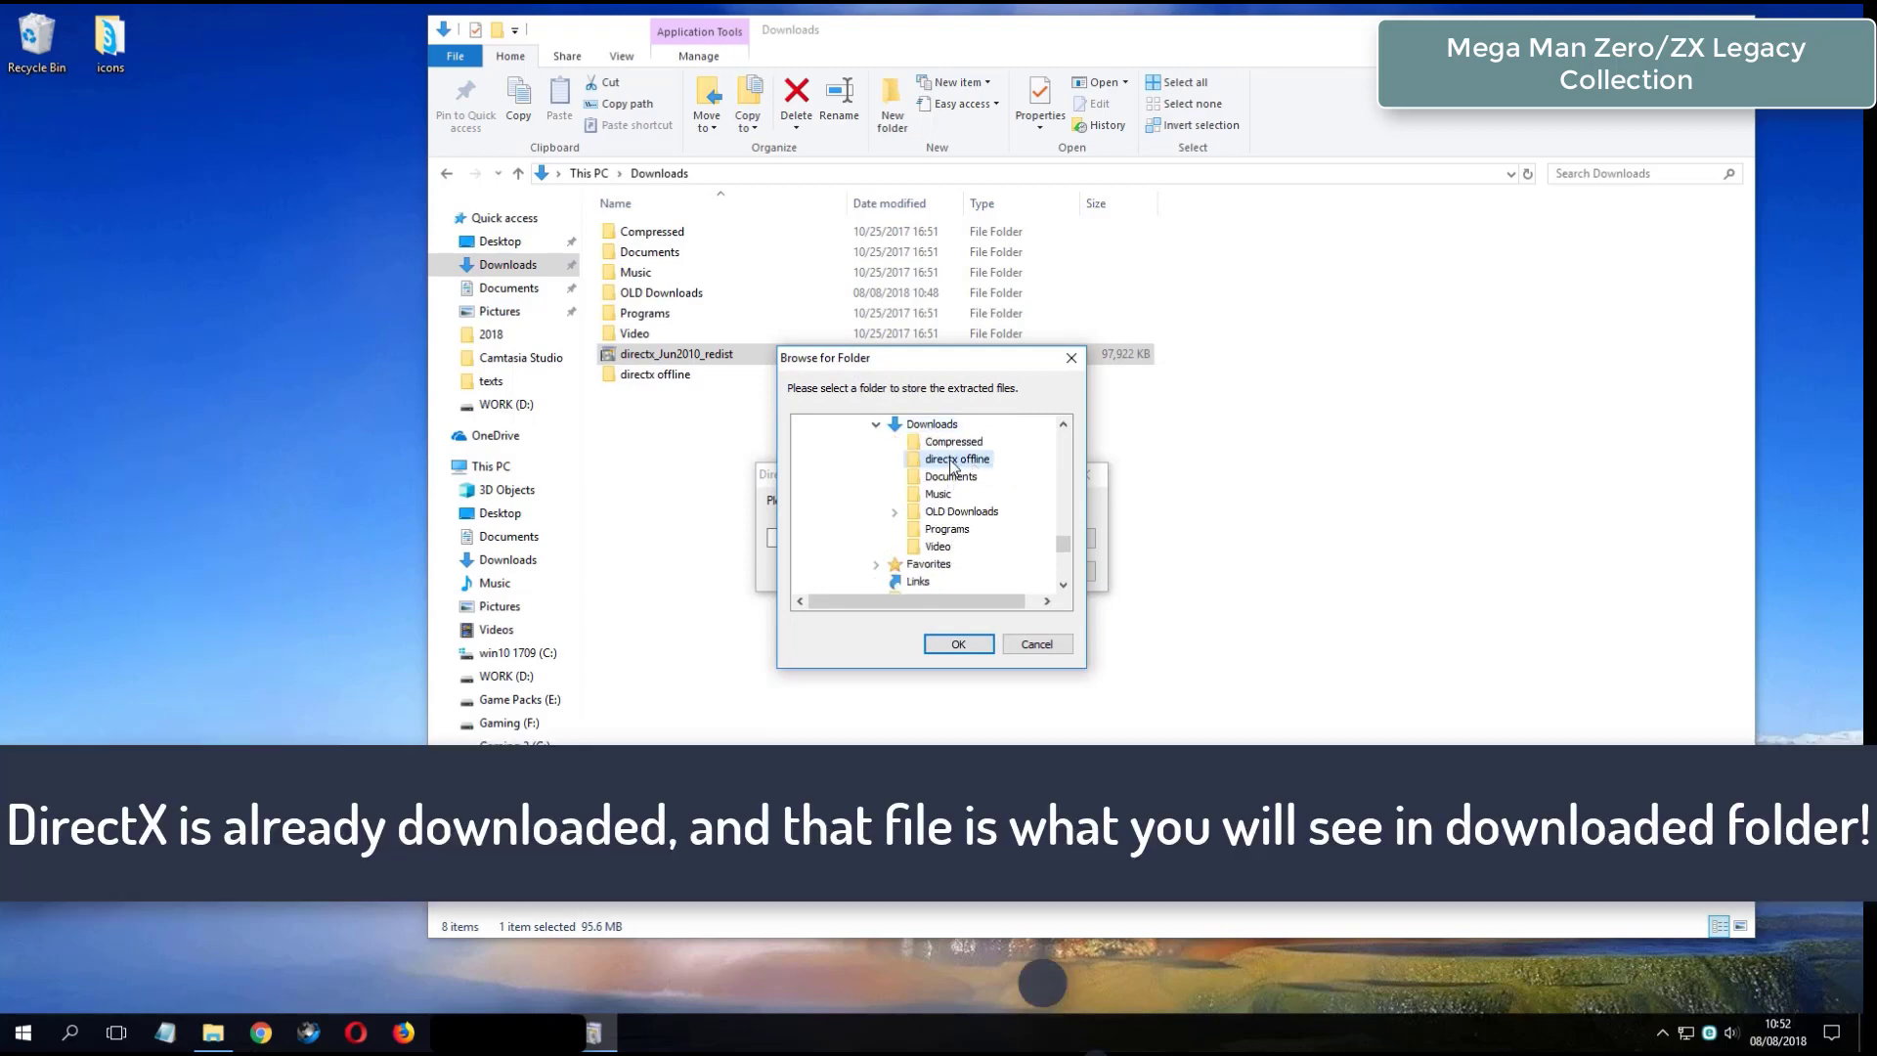
pyautogui.click(983, 640)
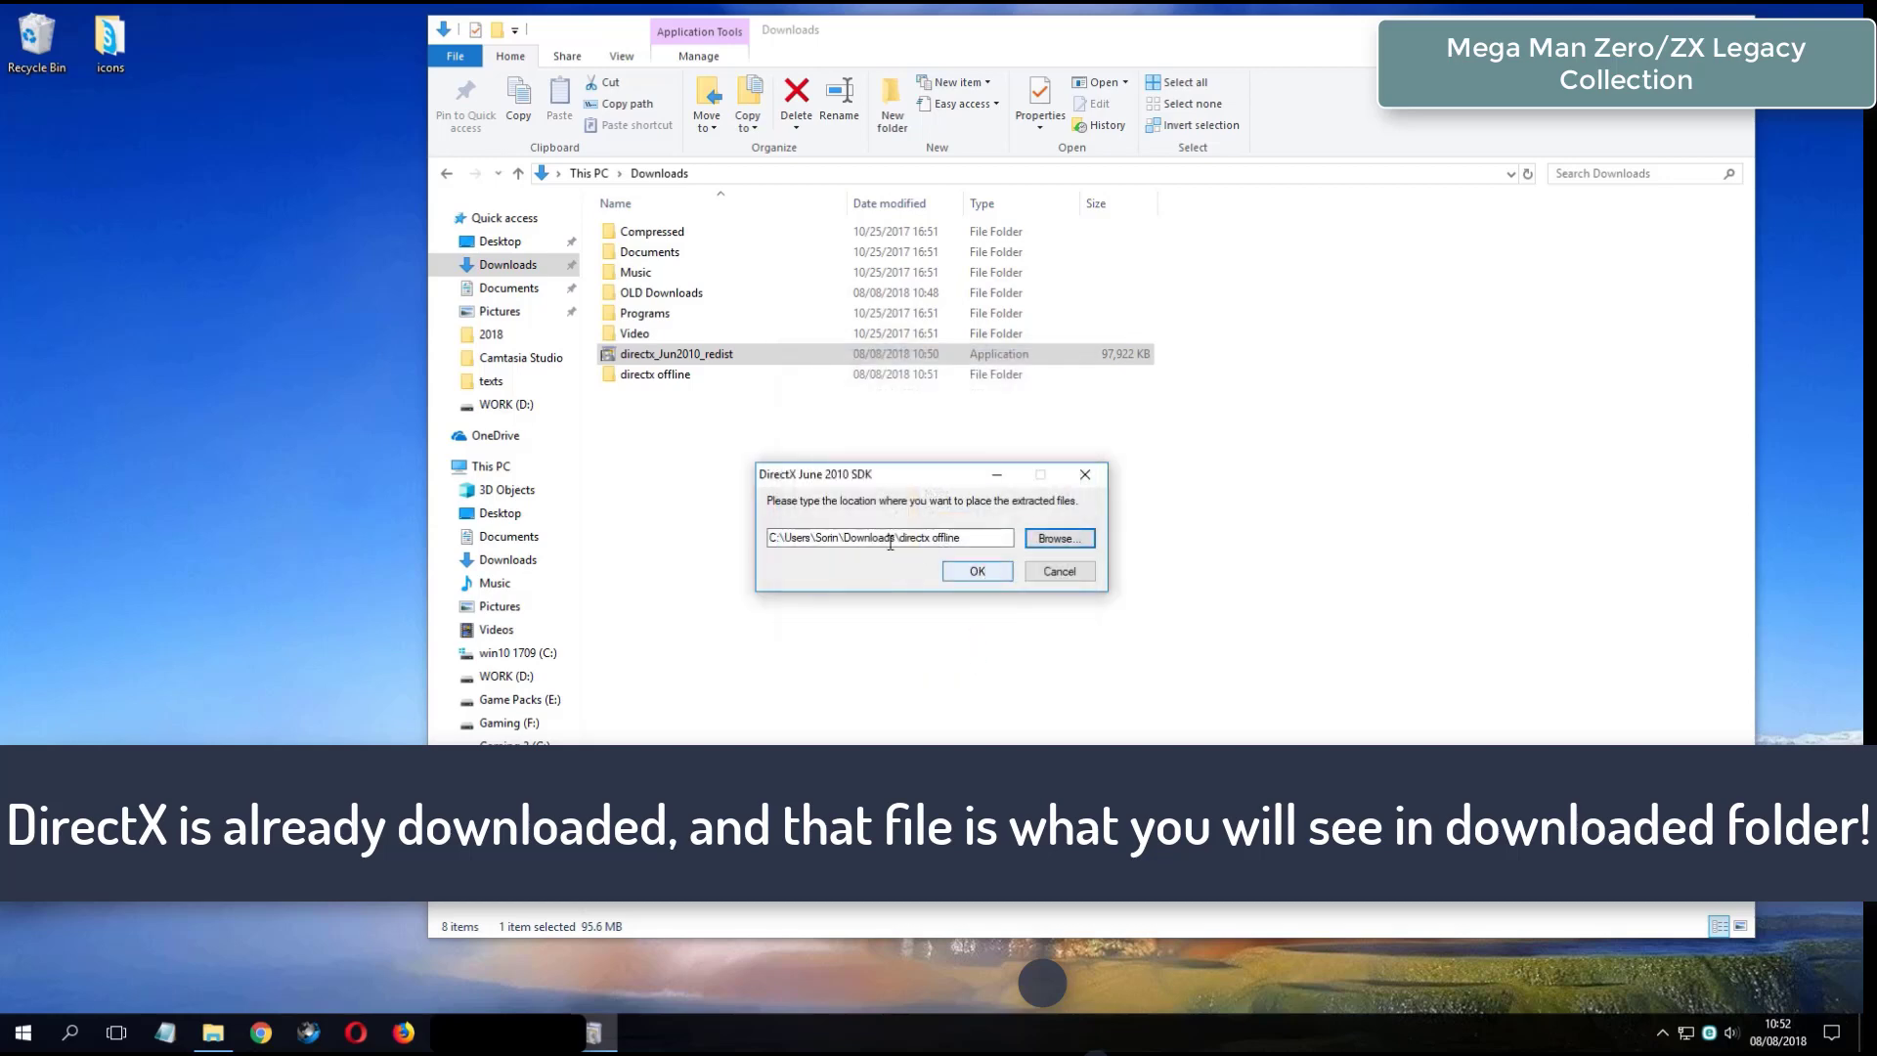
pyautogui.click(977, 572)
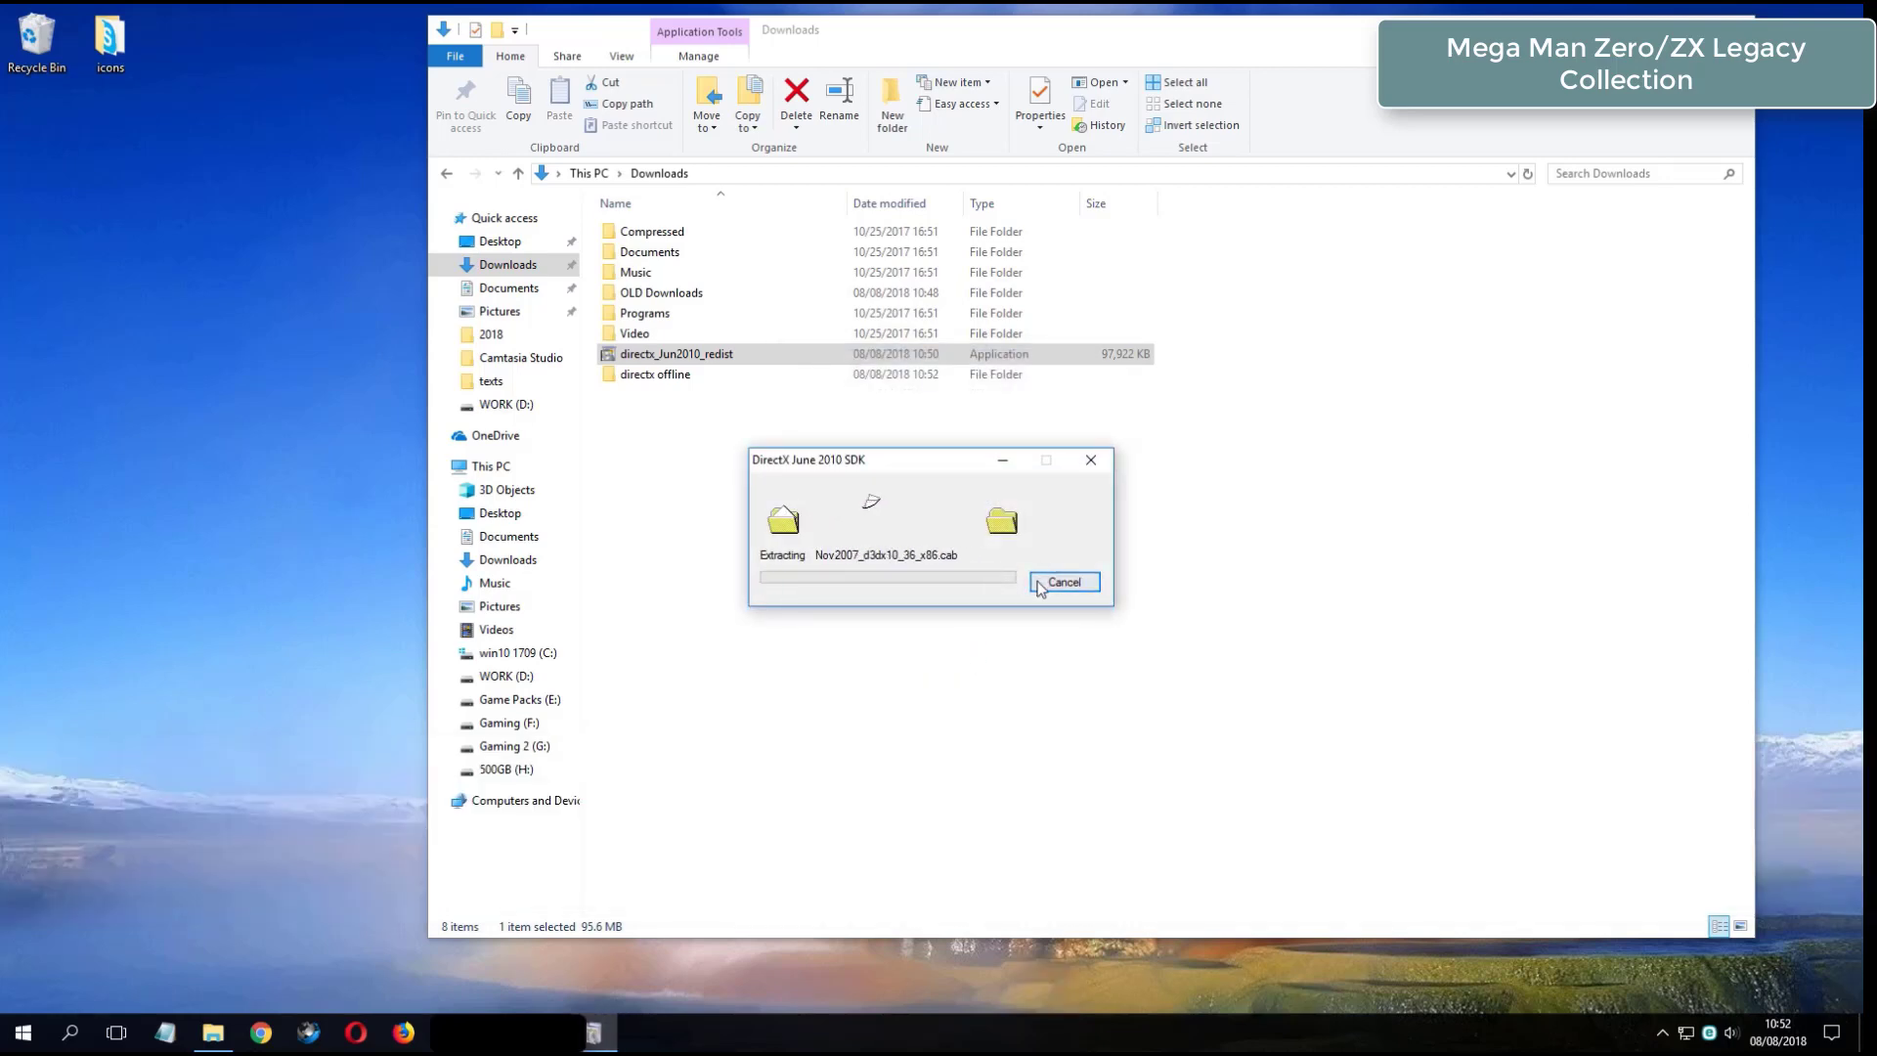
# Open the "directx offline" folder, find the DXSETUP application among the extracted files, and launch it
pyautogui.click(692, 379)
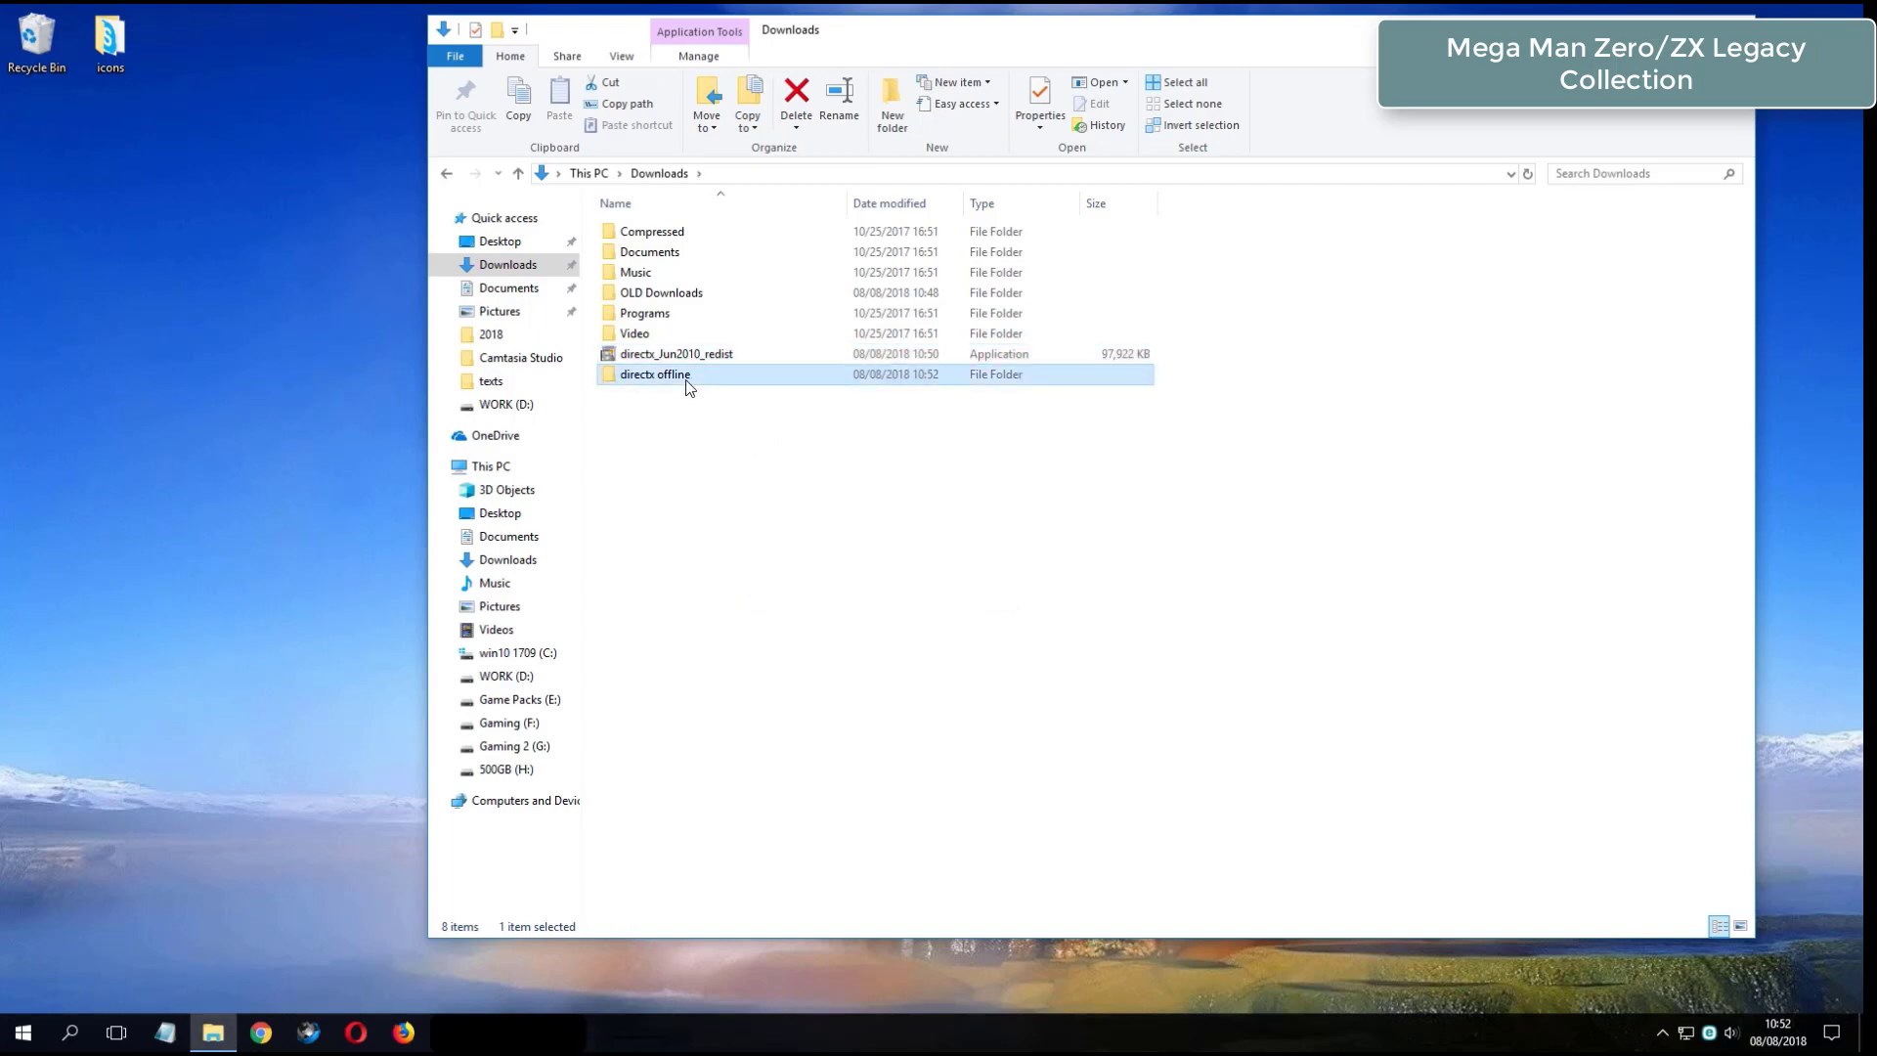
pyautogui.doubleClick(702, 381)
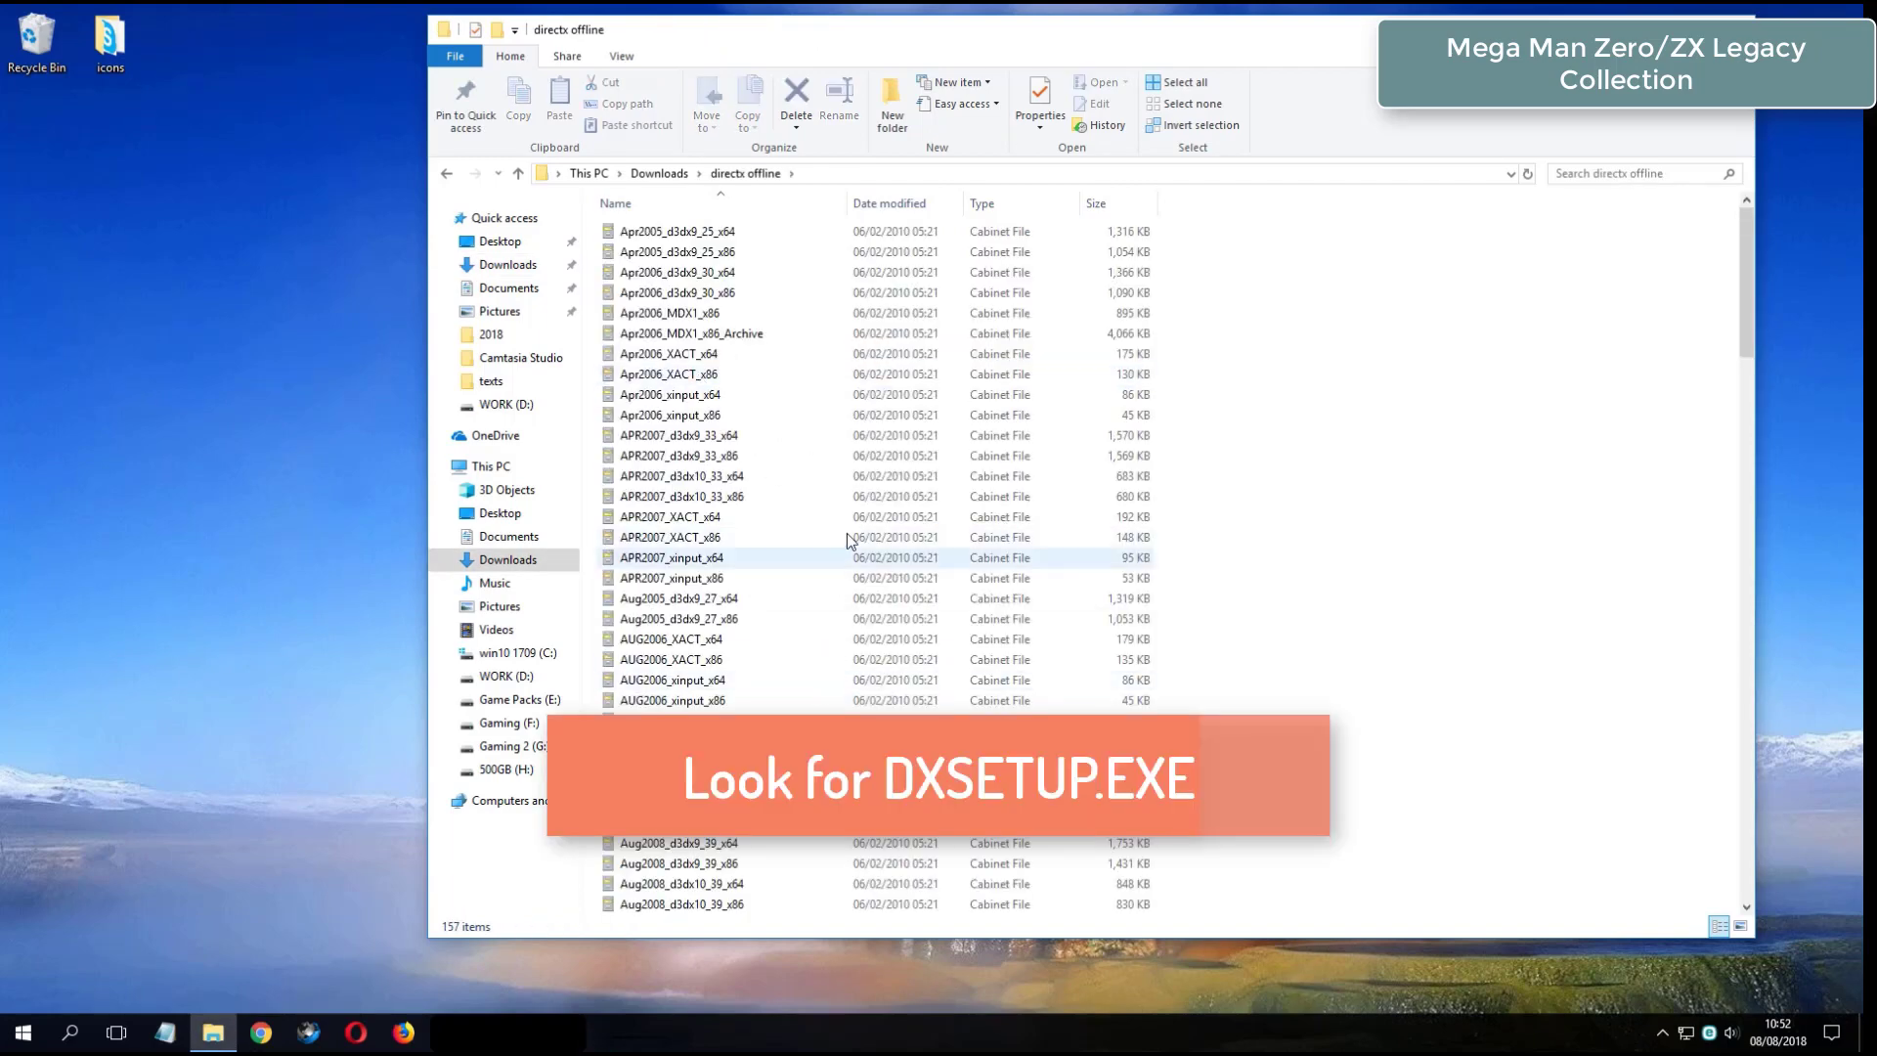
pyautogui.moveTo(1749, 297); pyautogui.dragTo(1749, 509)
pyautogui.doubleClick(763, 539)
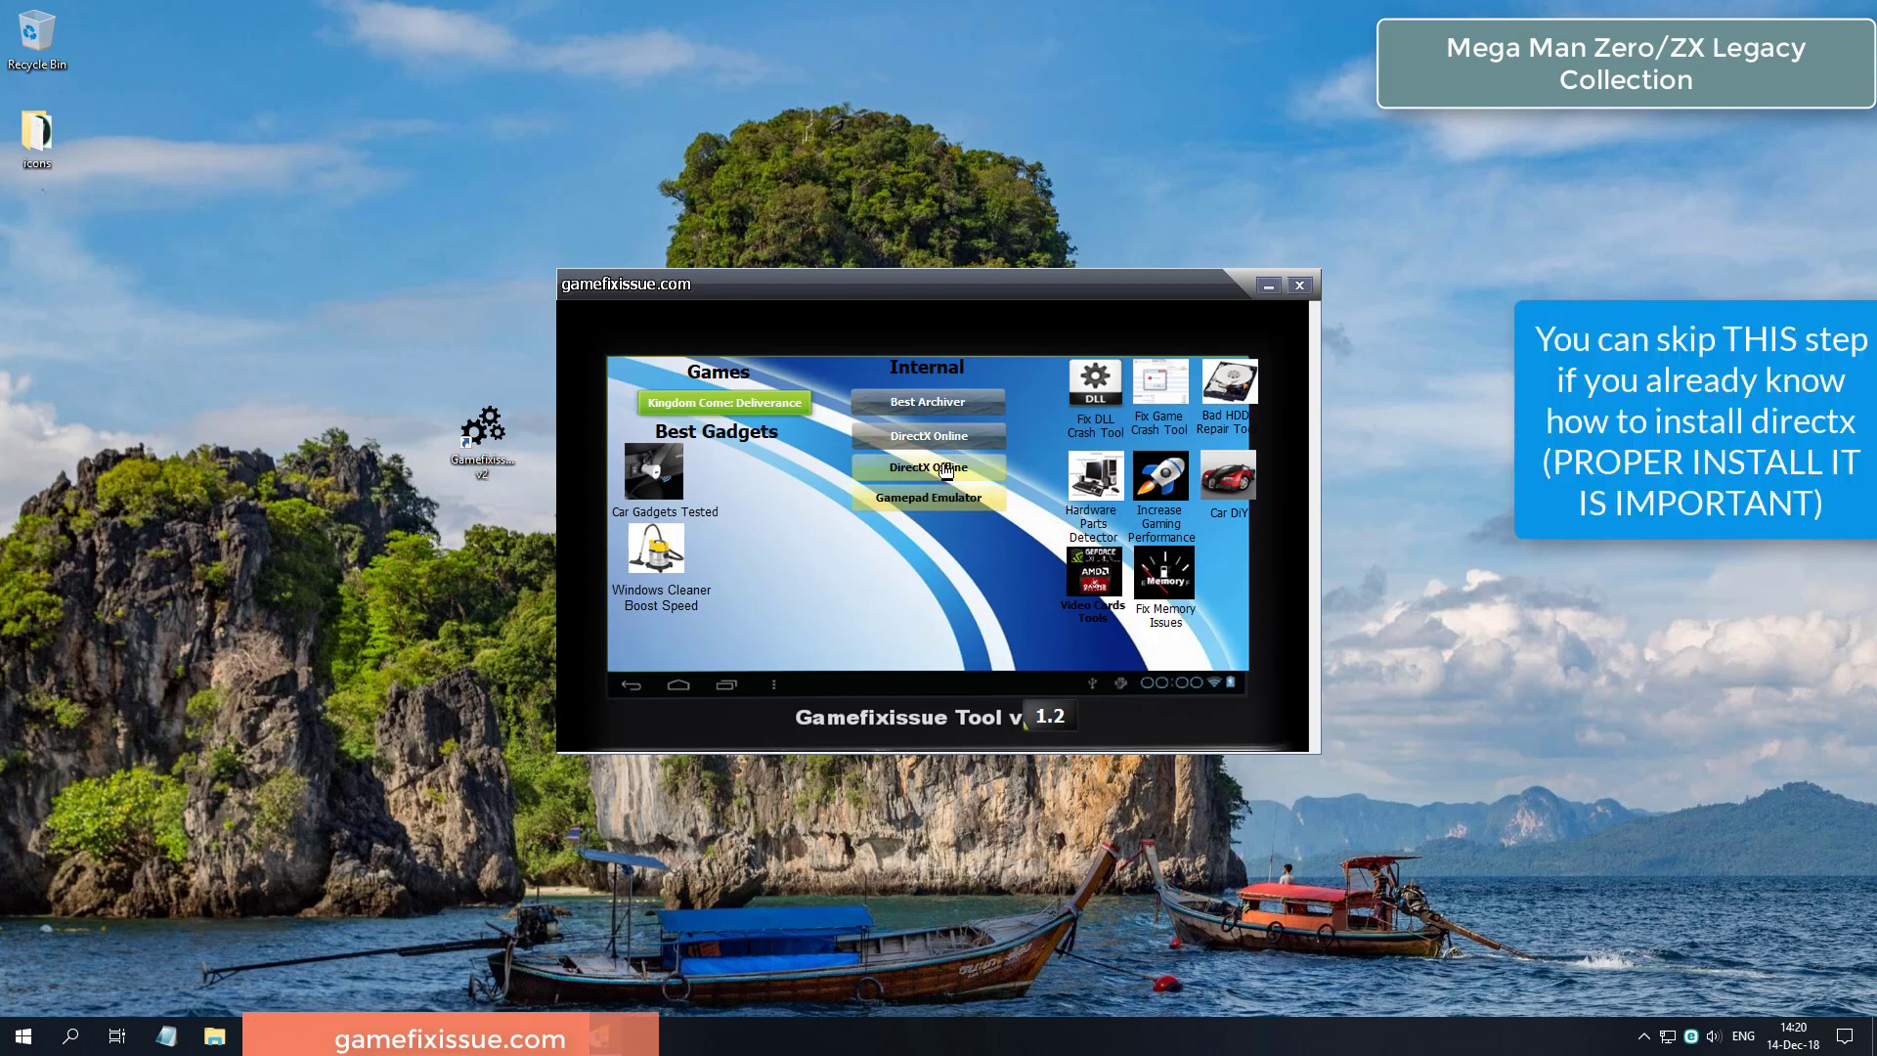
# Install DirectX through the DirectX Offline option of the Gamefixissue Tool, accepting the agreement, and close the tool
pyautogui.click(941, 473)
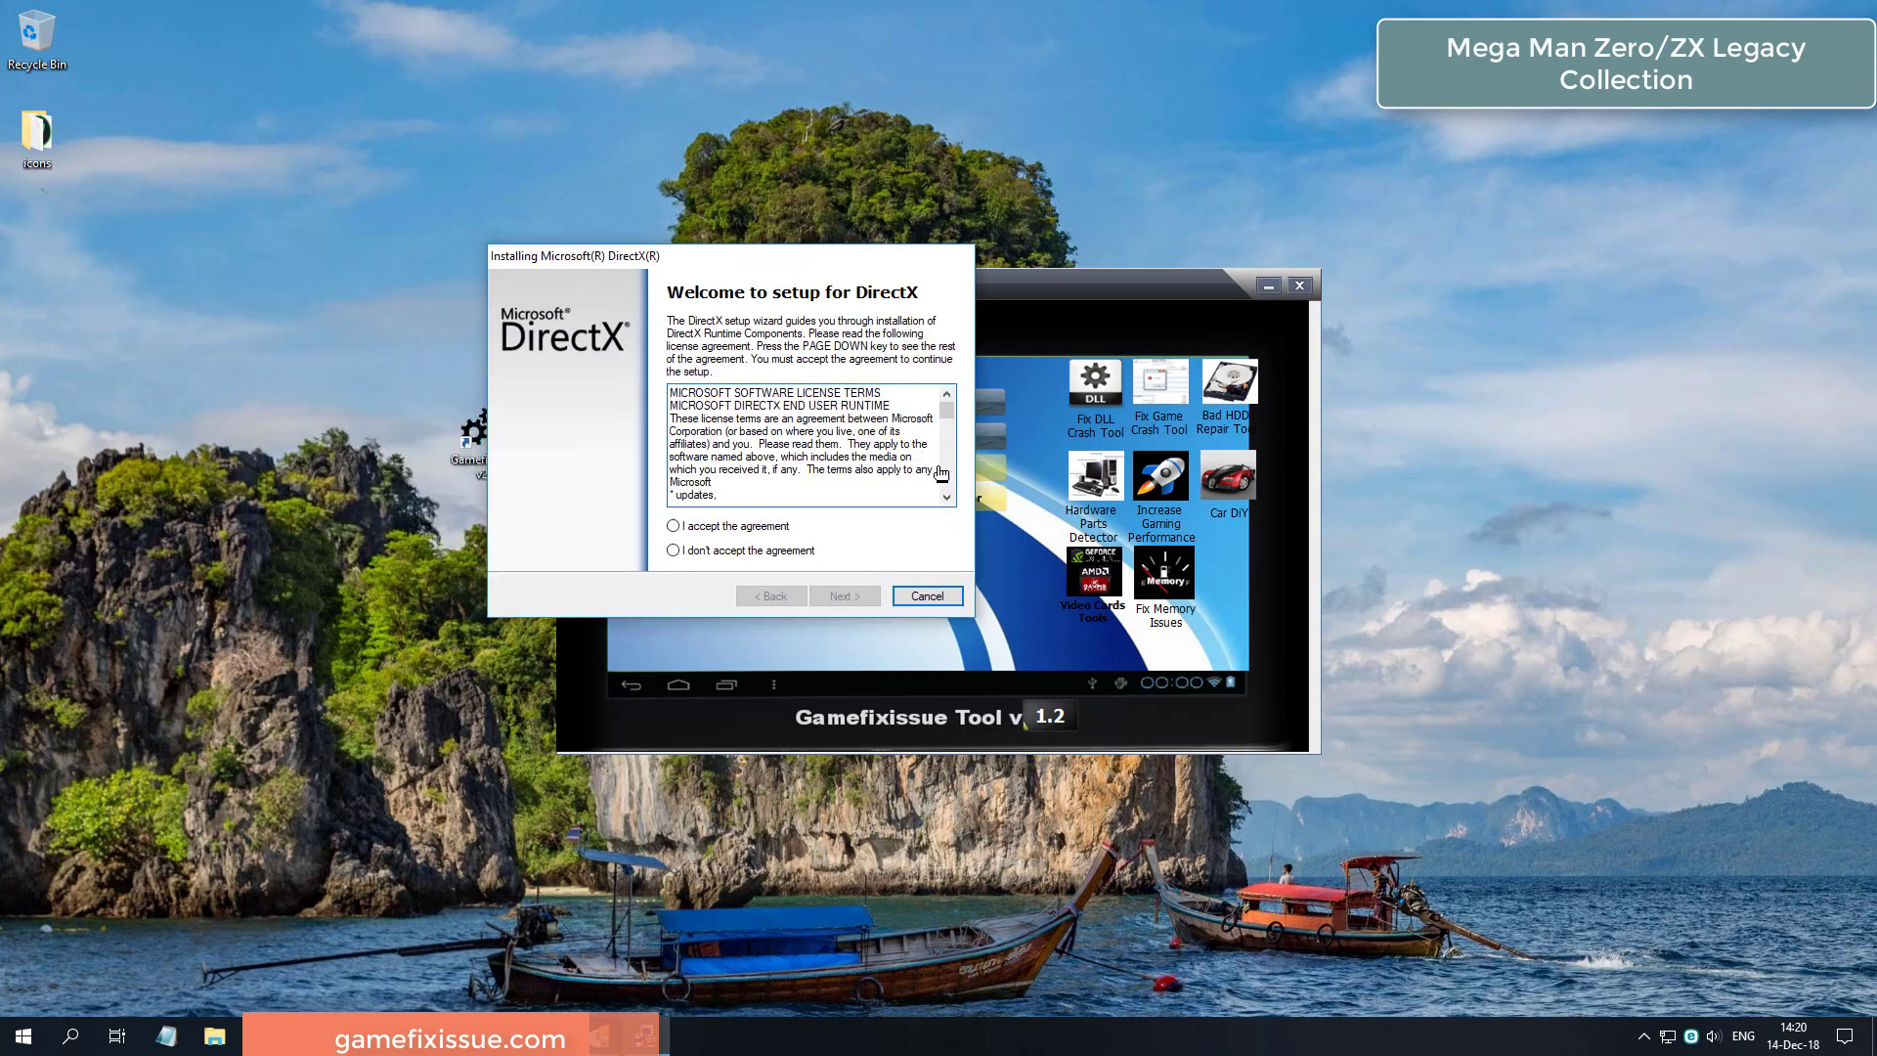
pyautogui.hotkey('alt', 'a')
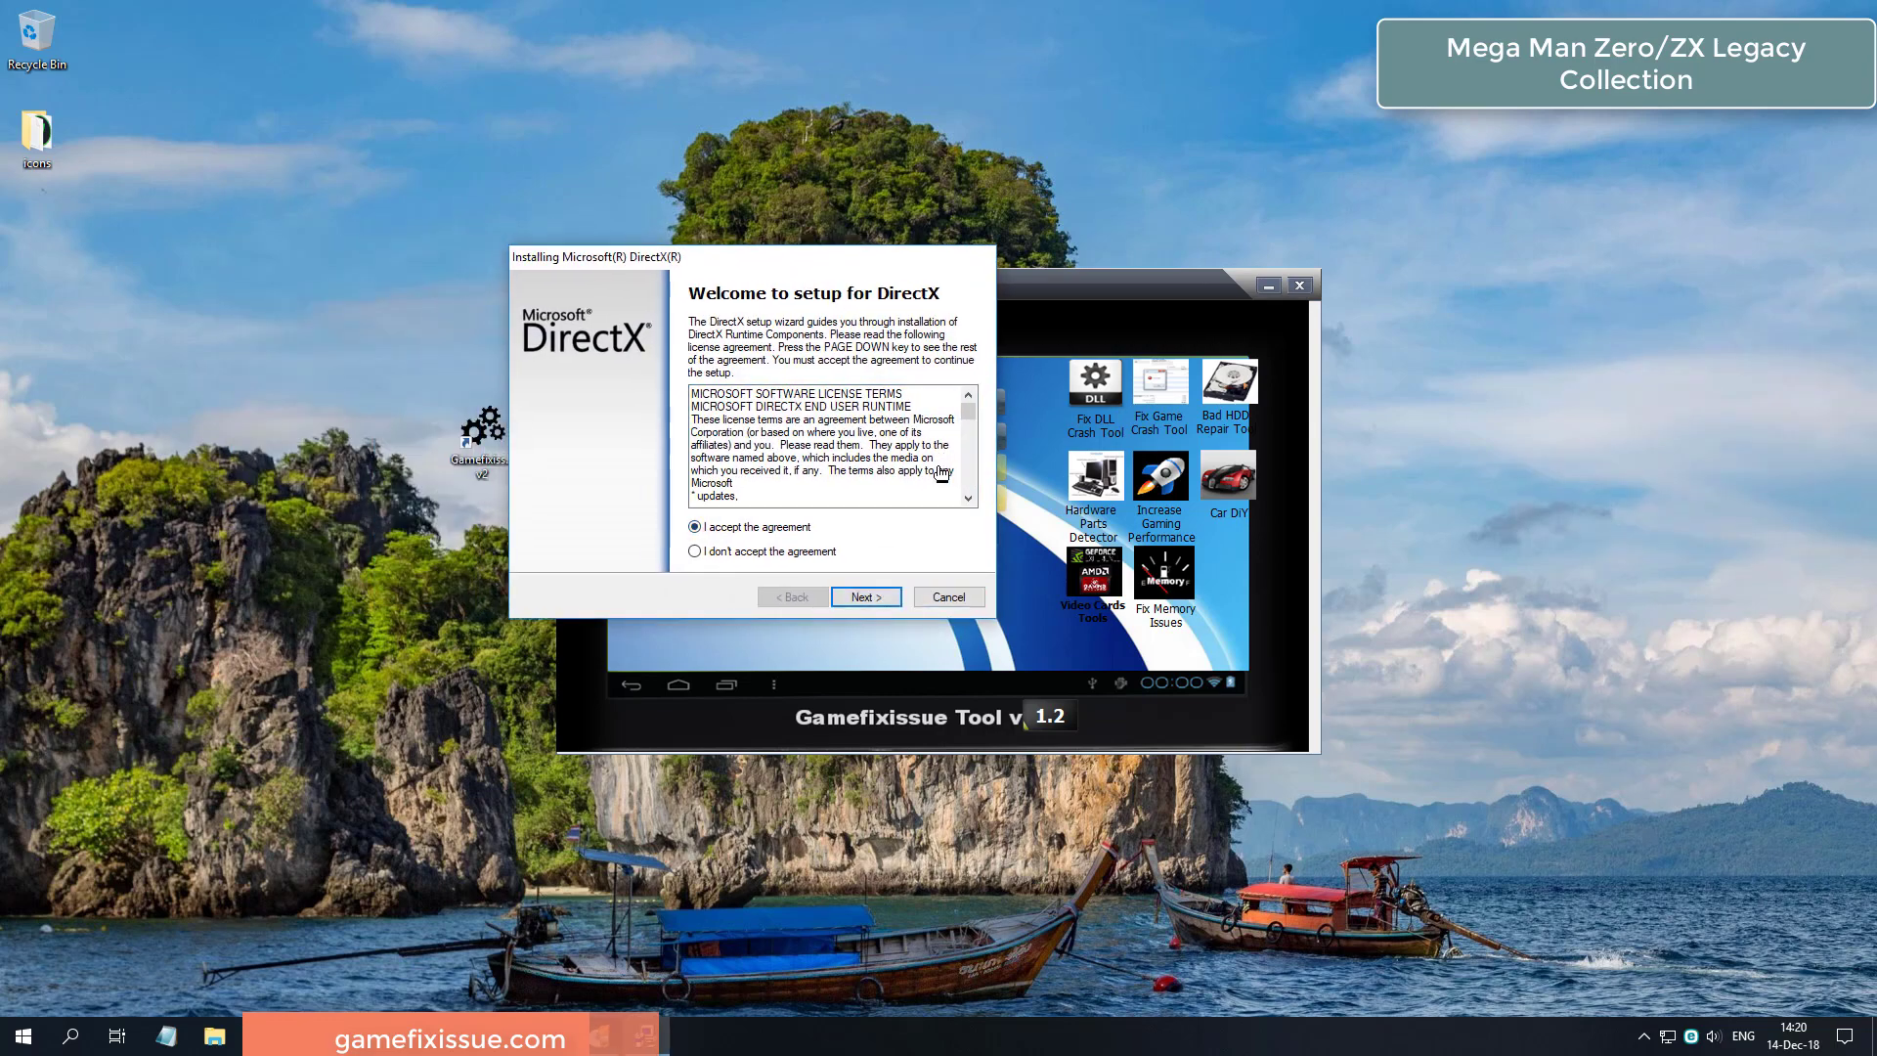
pyautogui.press('Return')
pyautogui.press('Return')
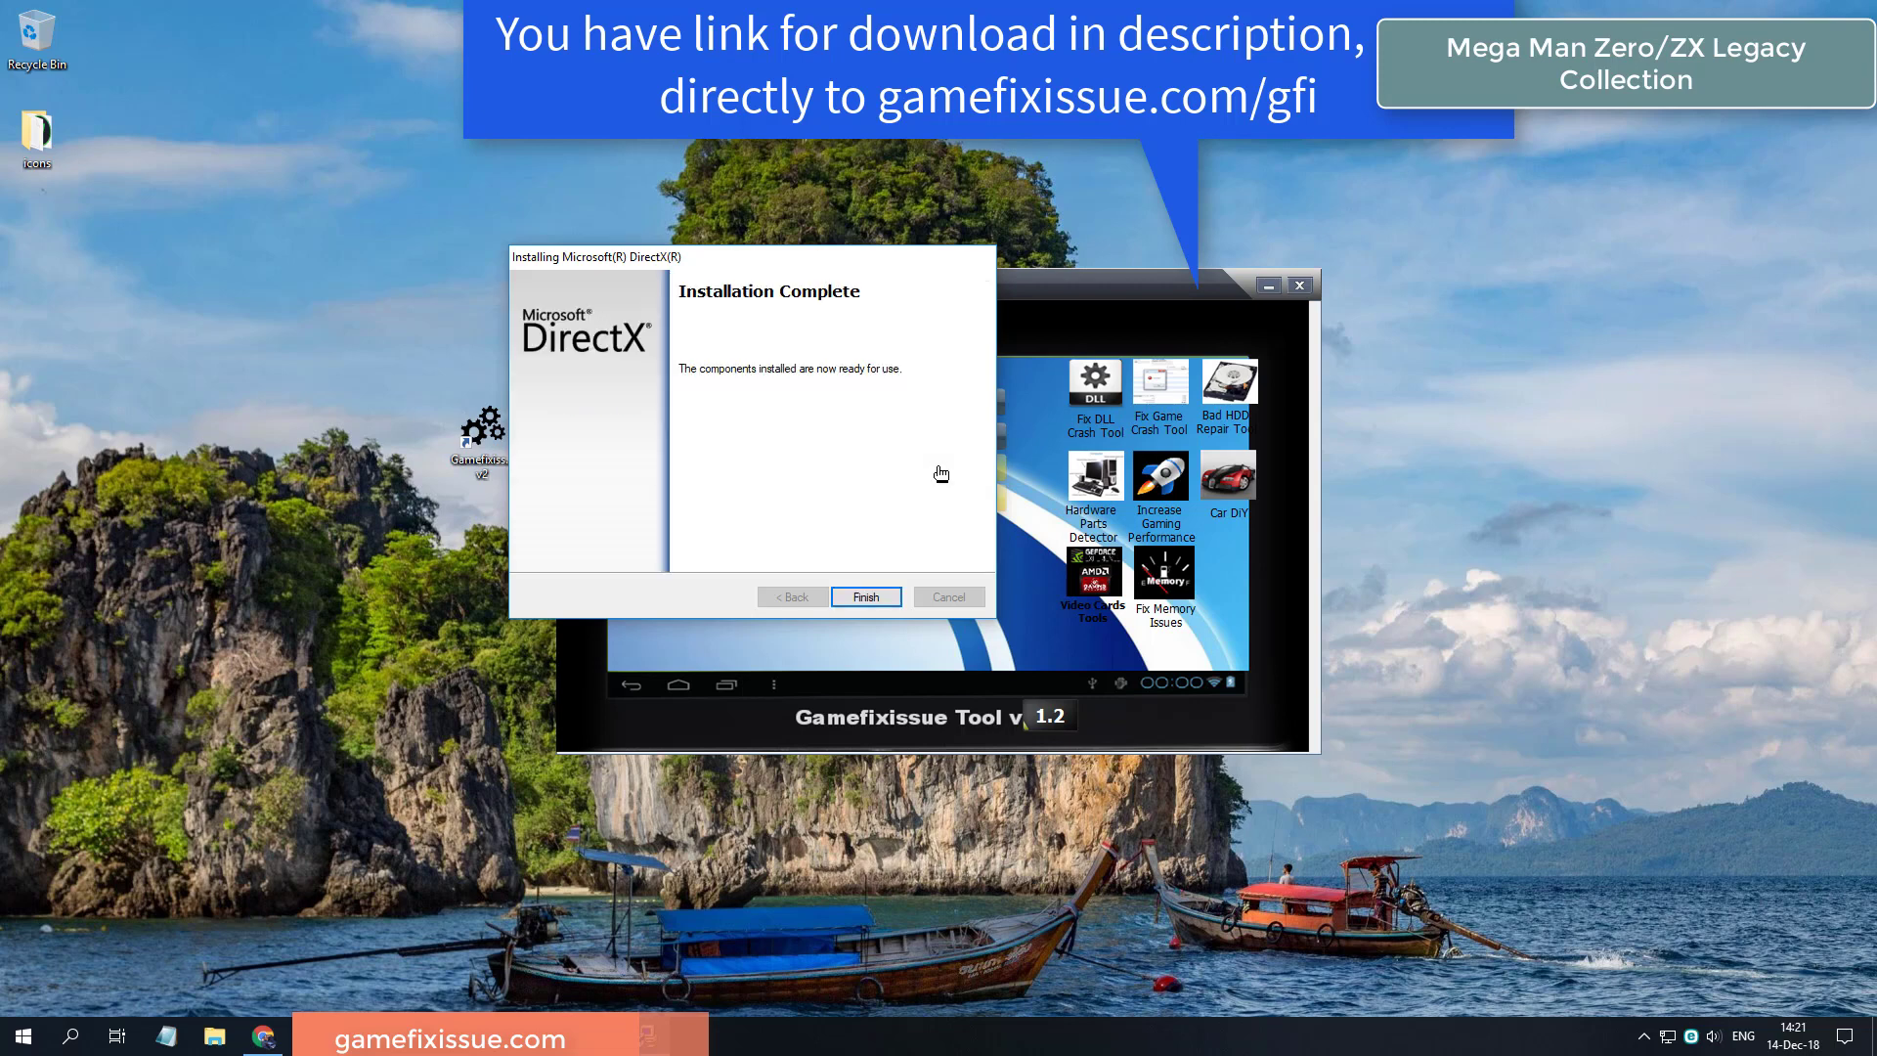
pyautogui.click(866, 596)
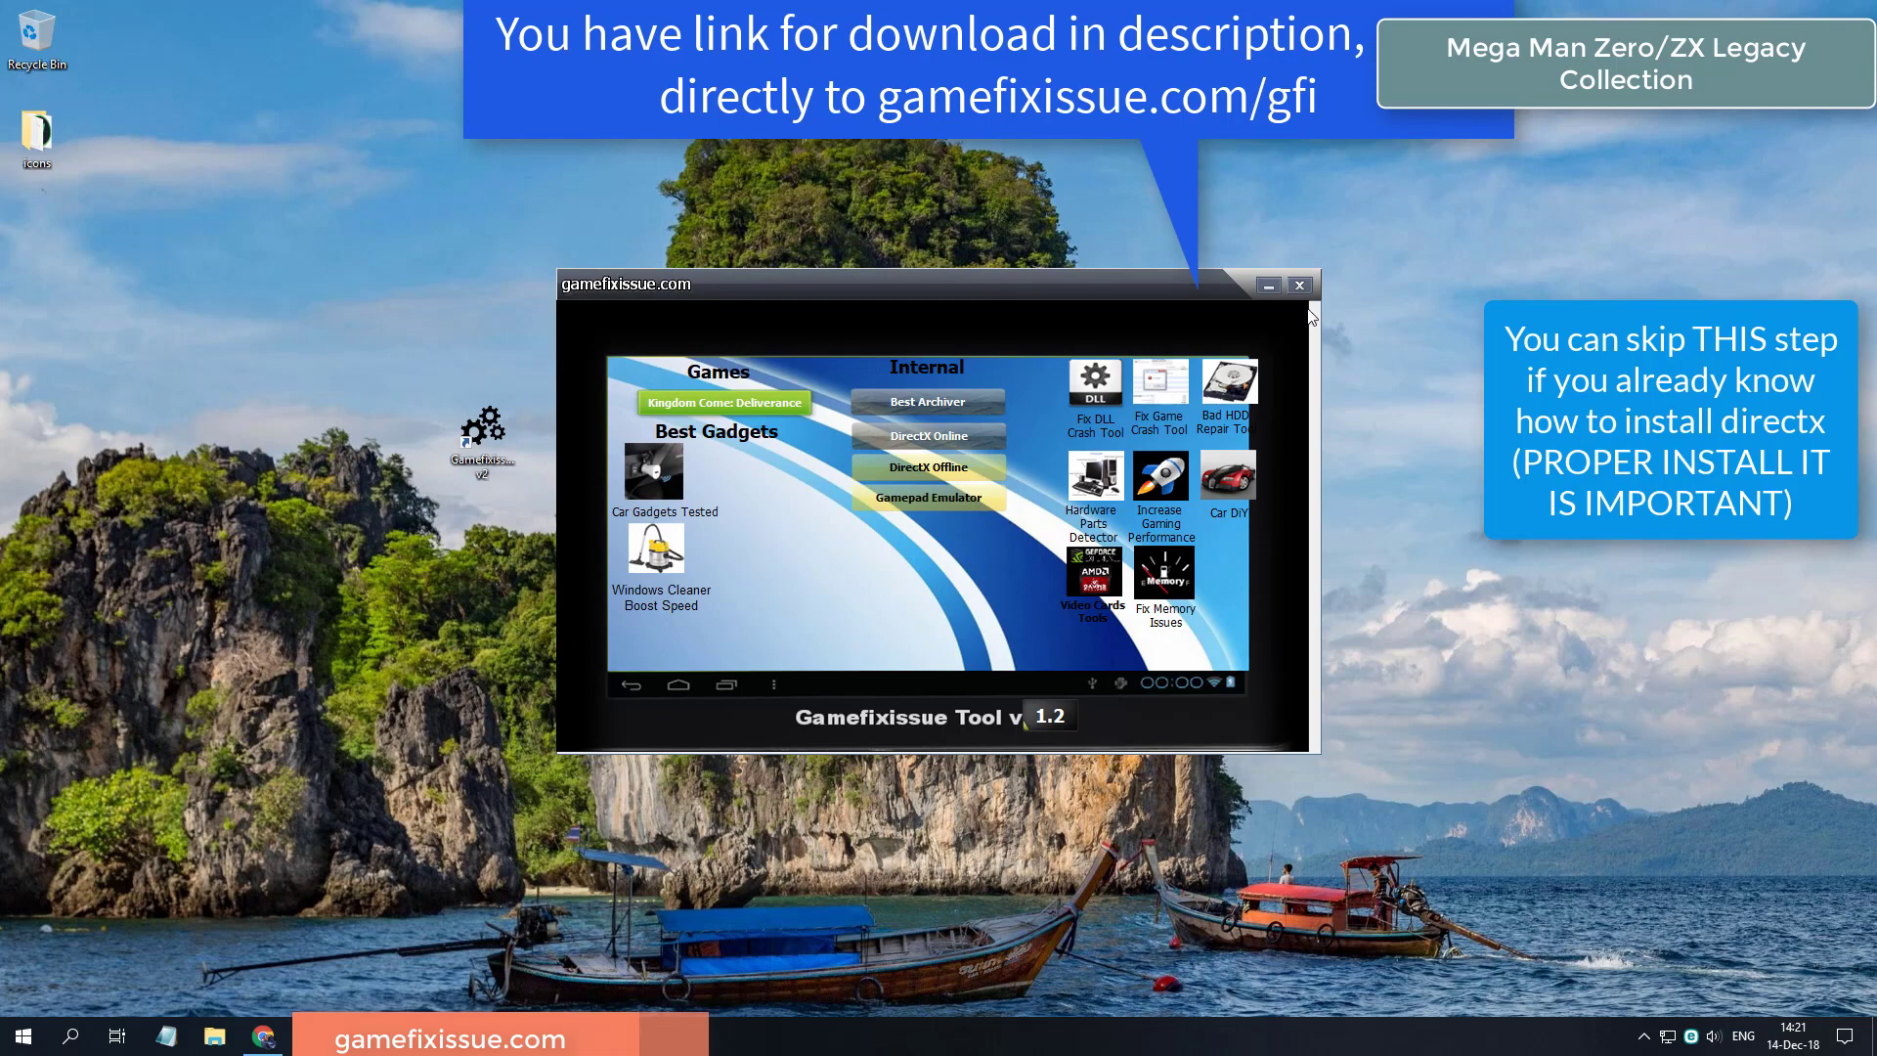
pyautogui.click(1299, 286)
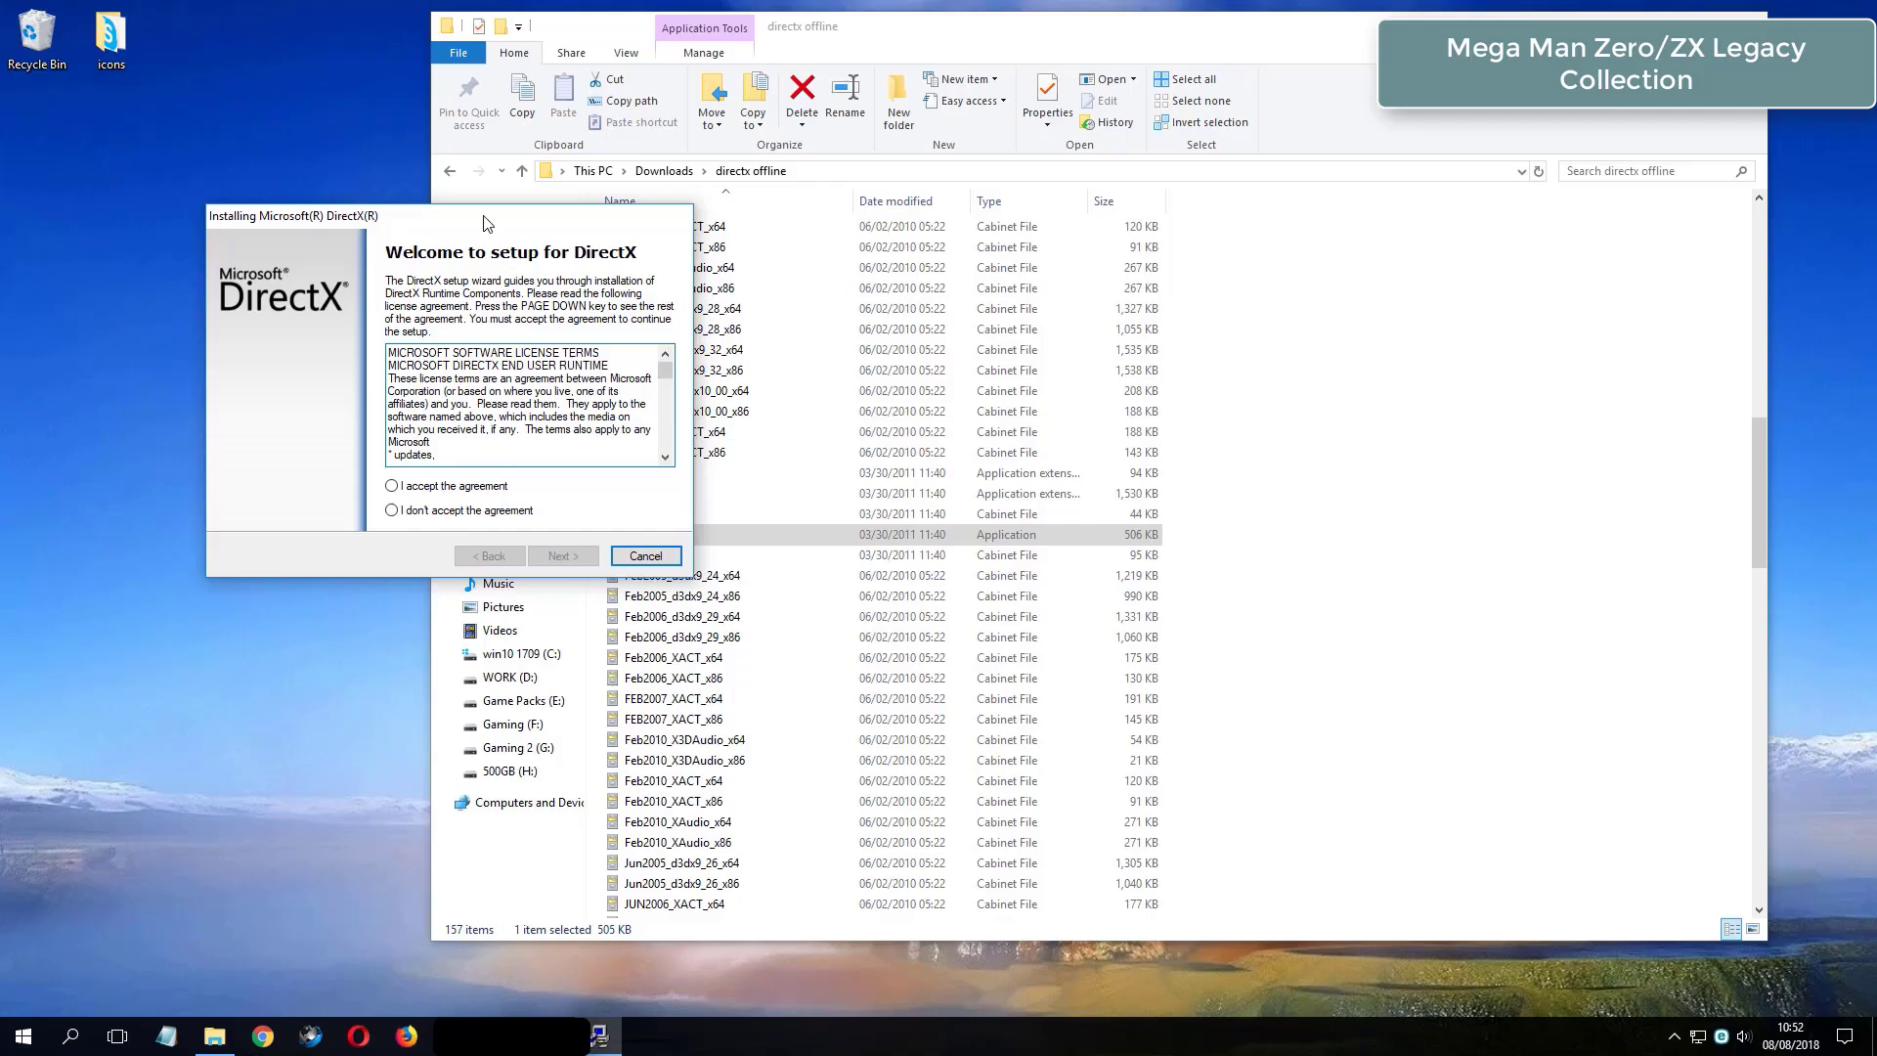
# Accept the agreement in the DirectX setup wizard launched from the extracted files and complete the installation
pyautogui.click(870, 496)
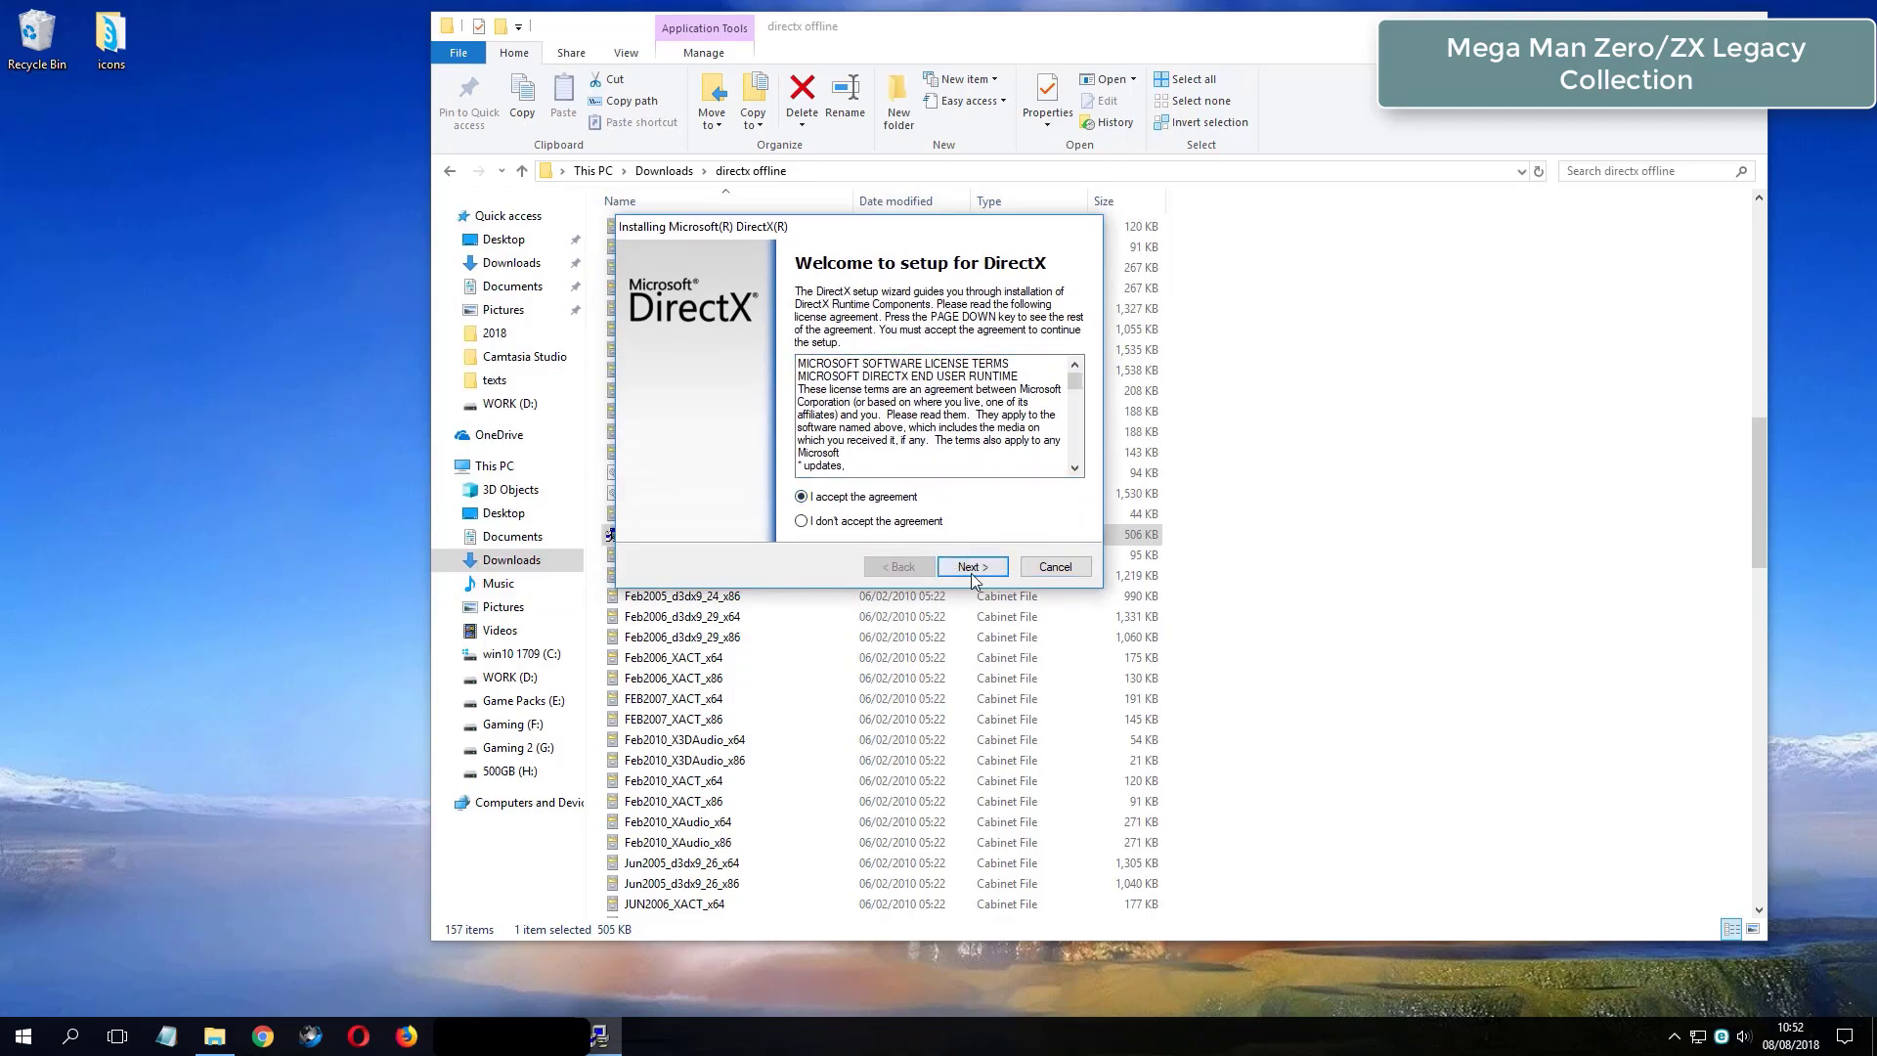
pyautogui.click(971, 569)
pyautogui.click(972, 568)
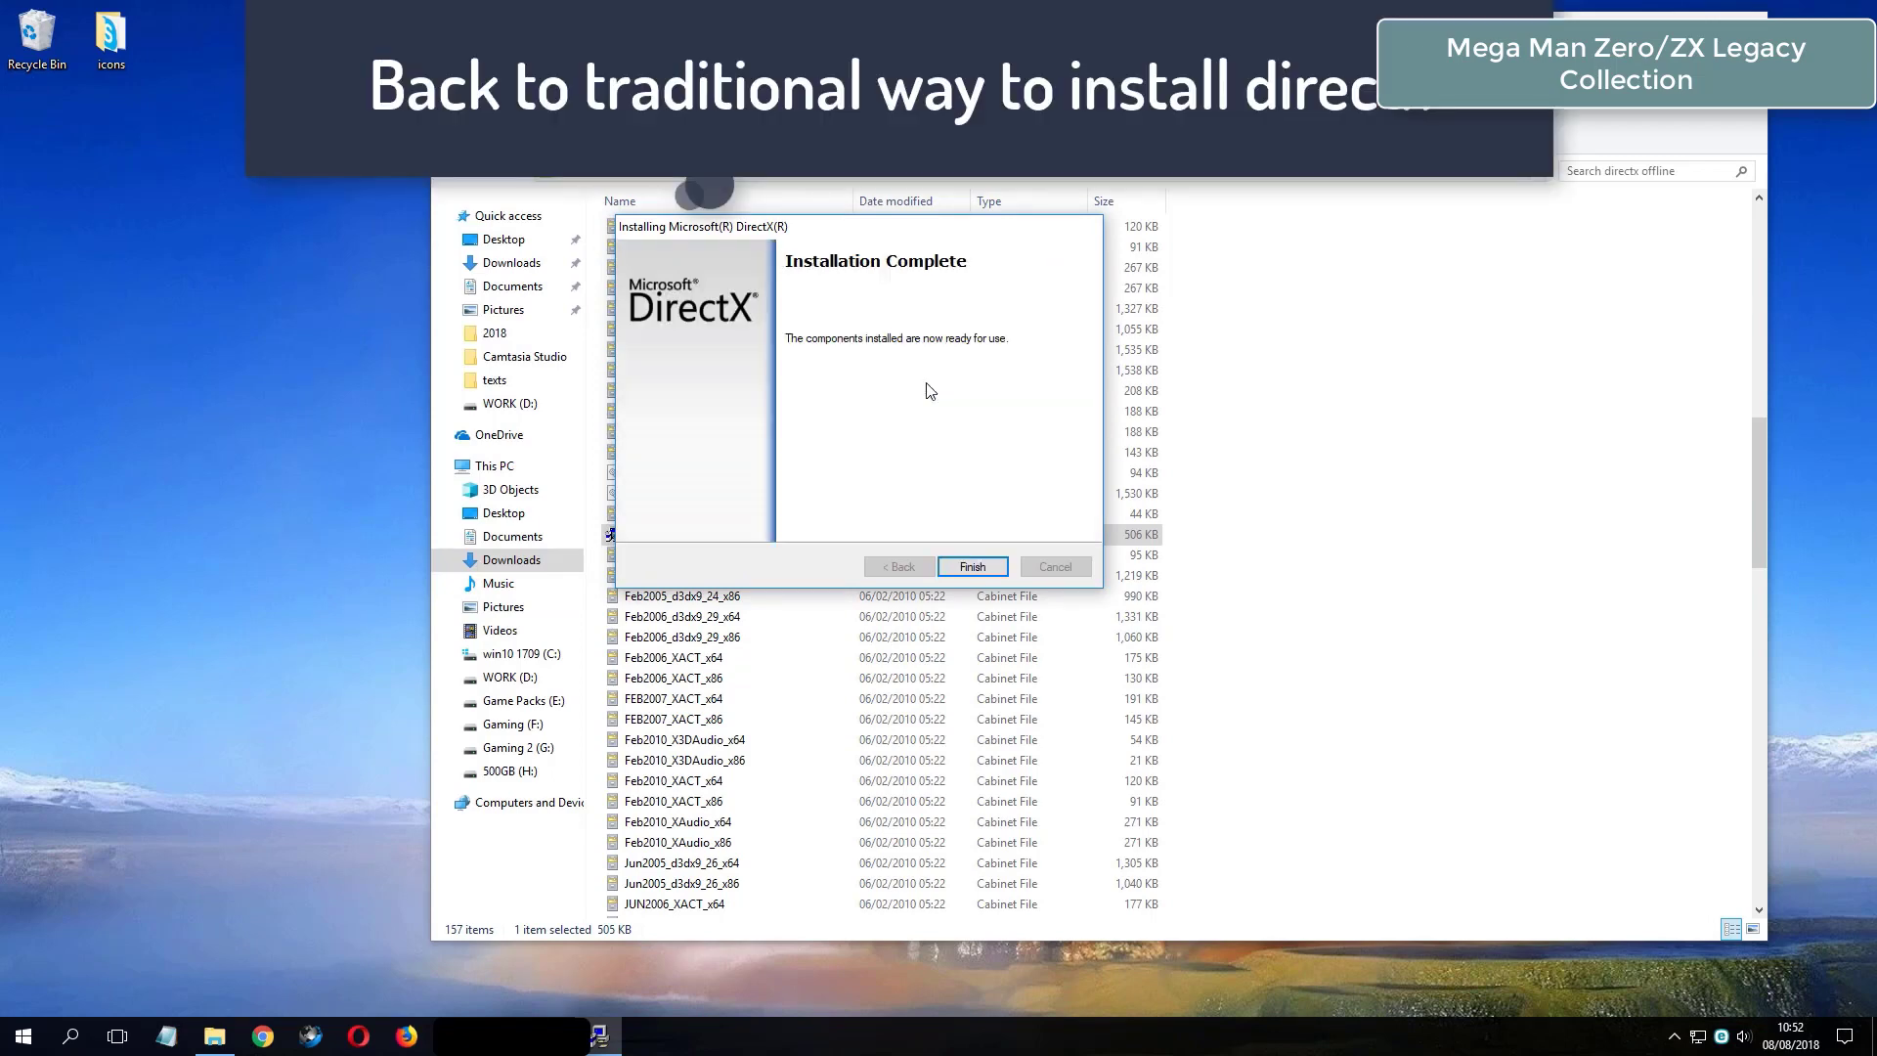
pyautogui.click(973, 571)
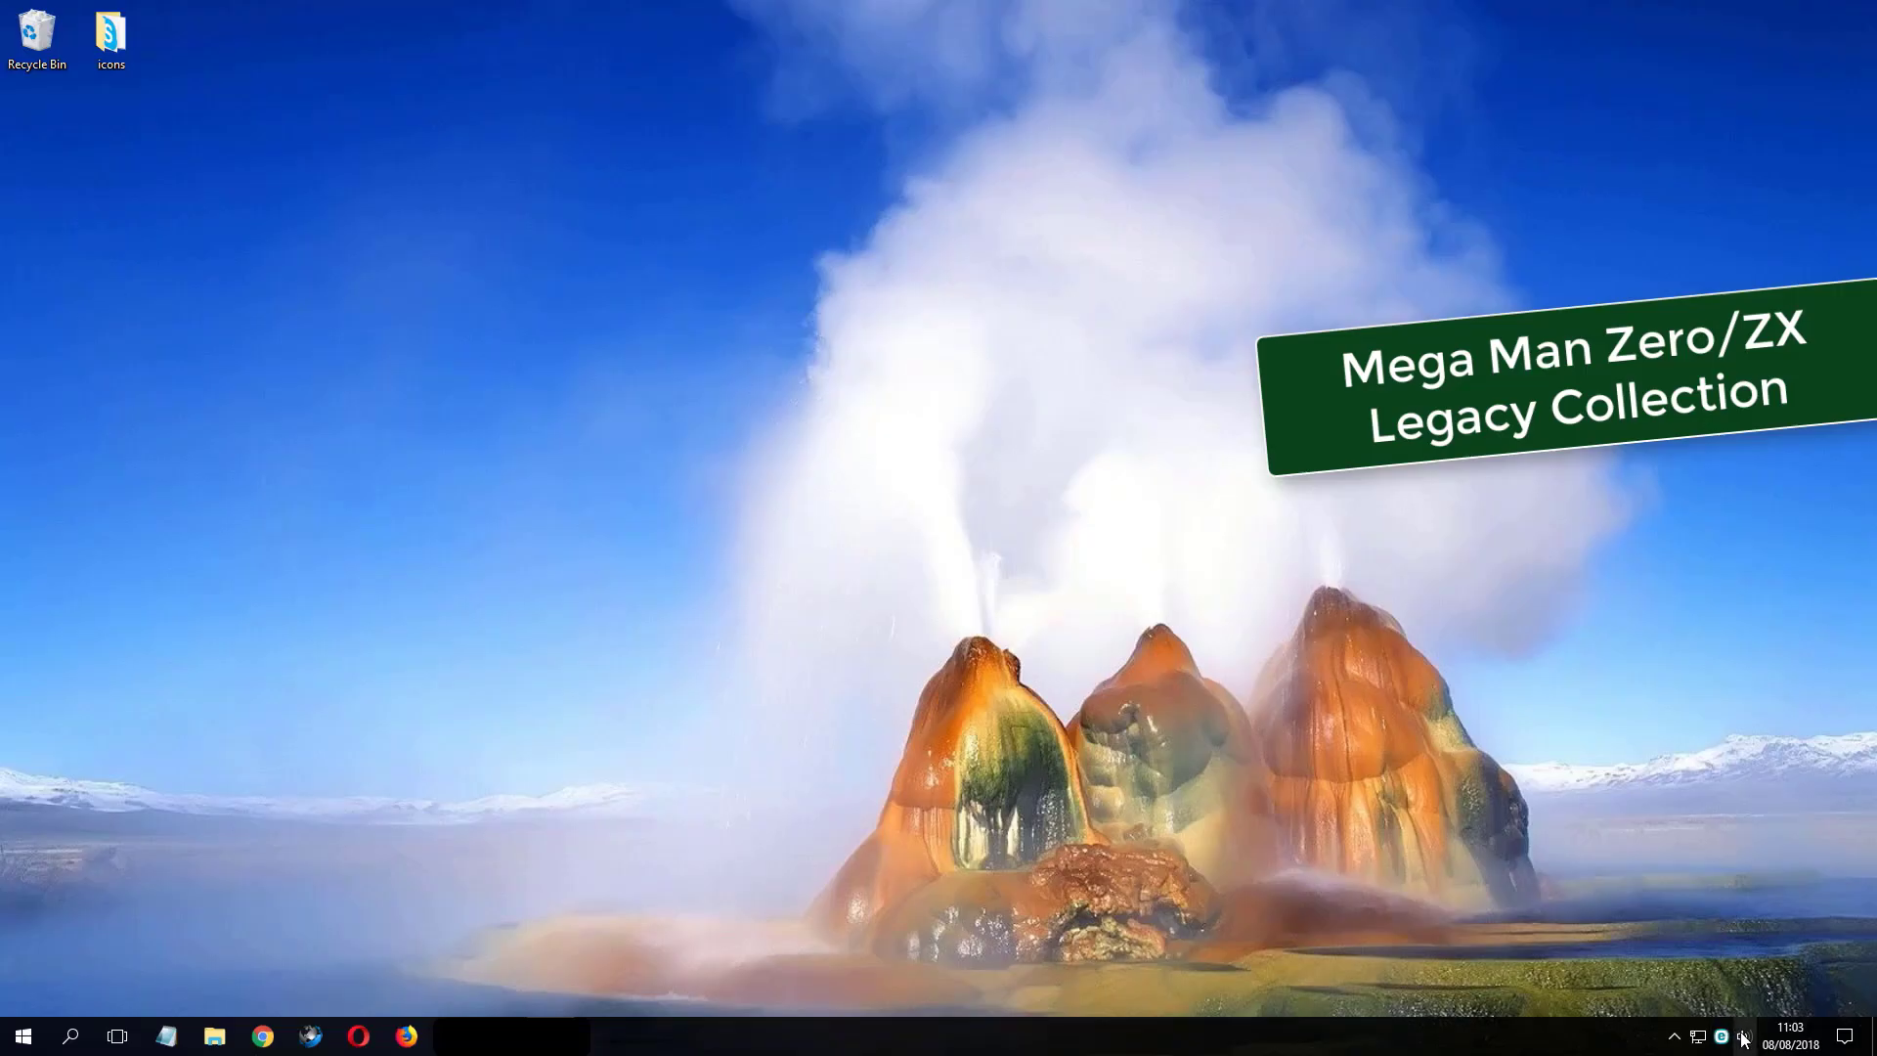
# Open the Windows playback devices and display the properties of the default Speakers device
pyautogui.rightClick(1743, 1038)
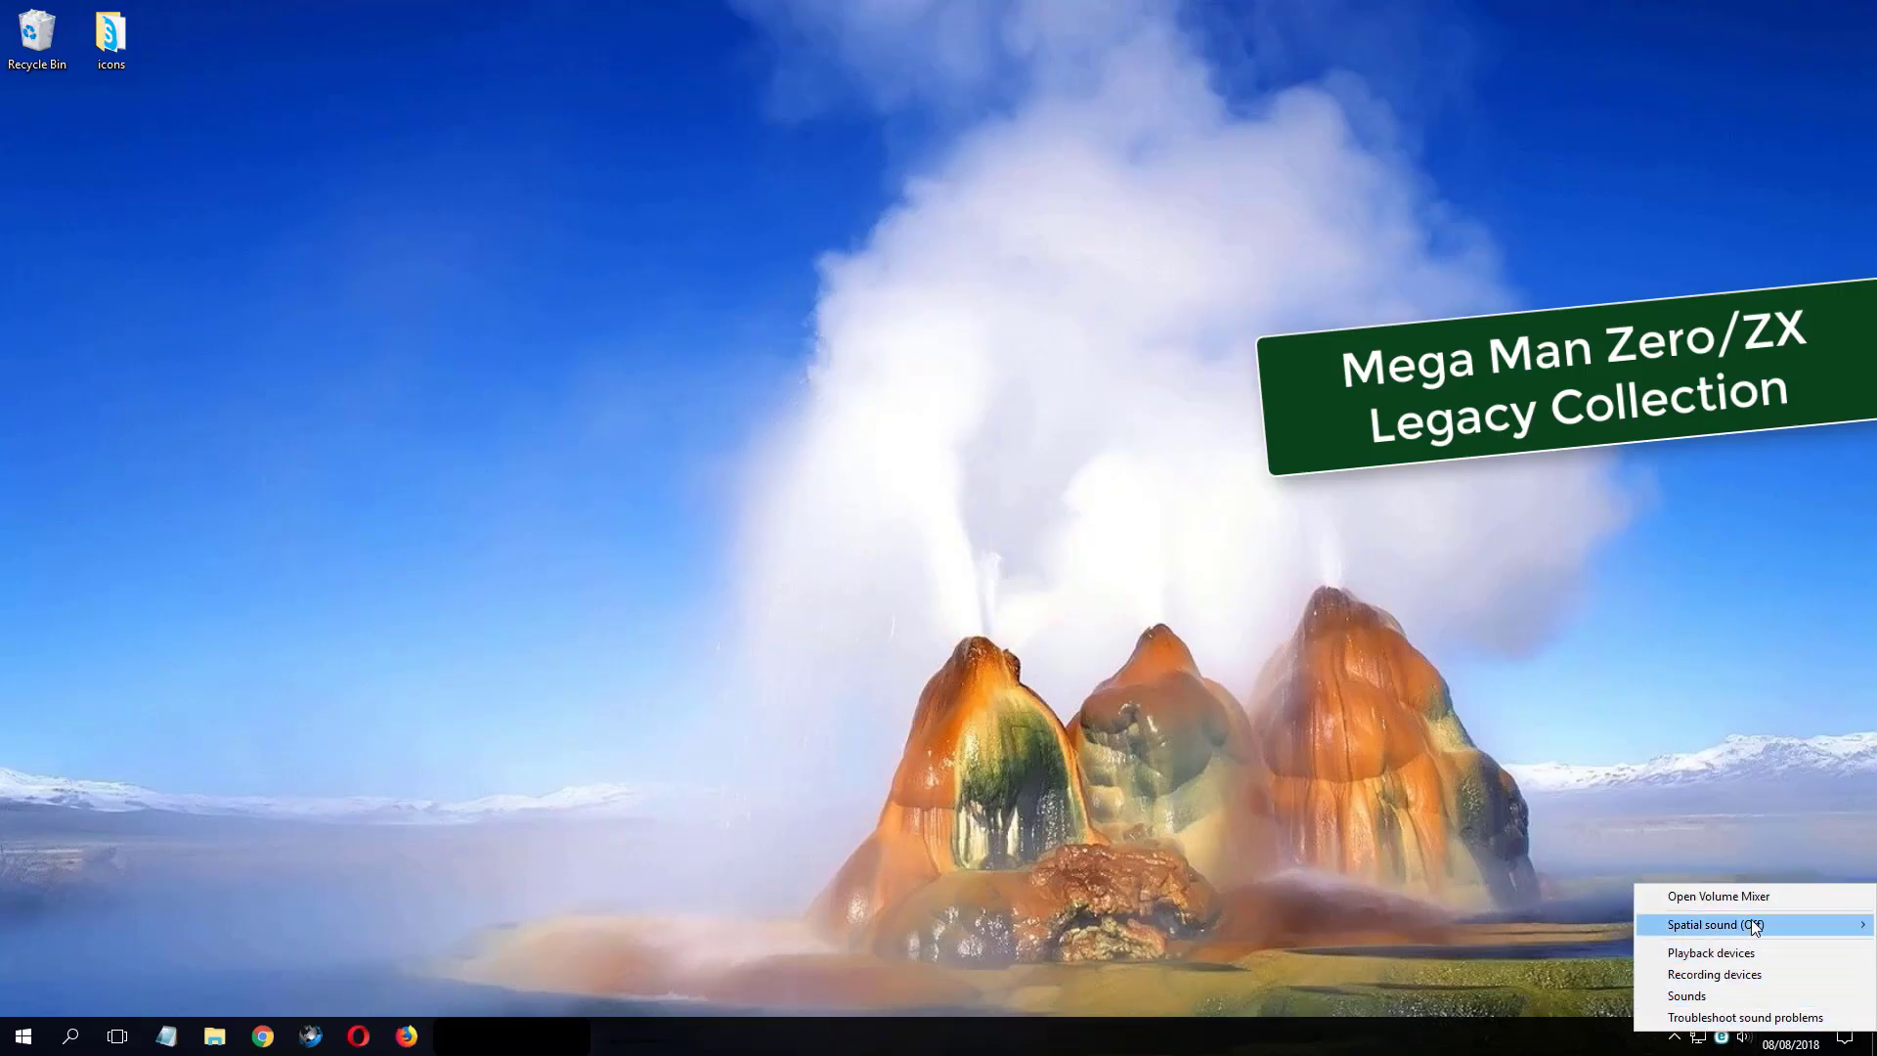
pyautogui.click(1711, 953)
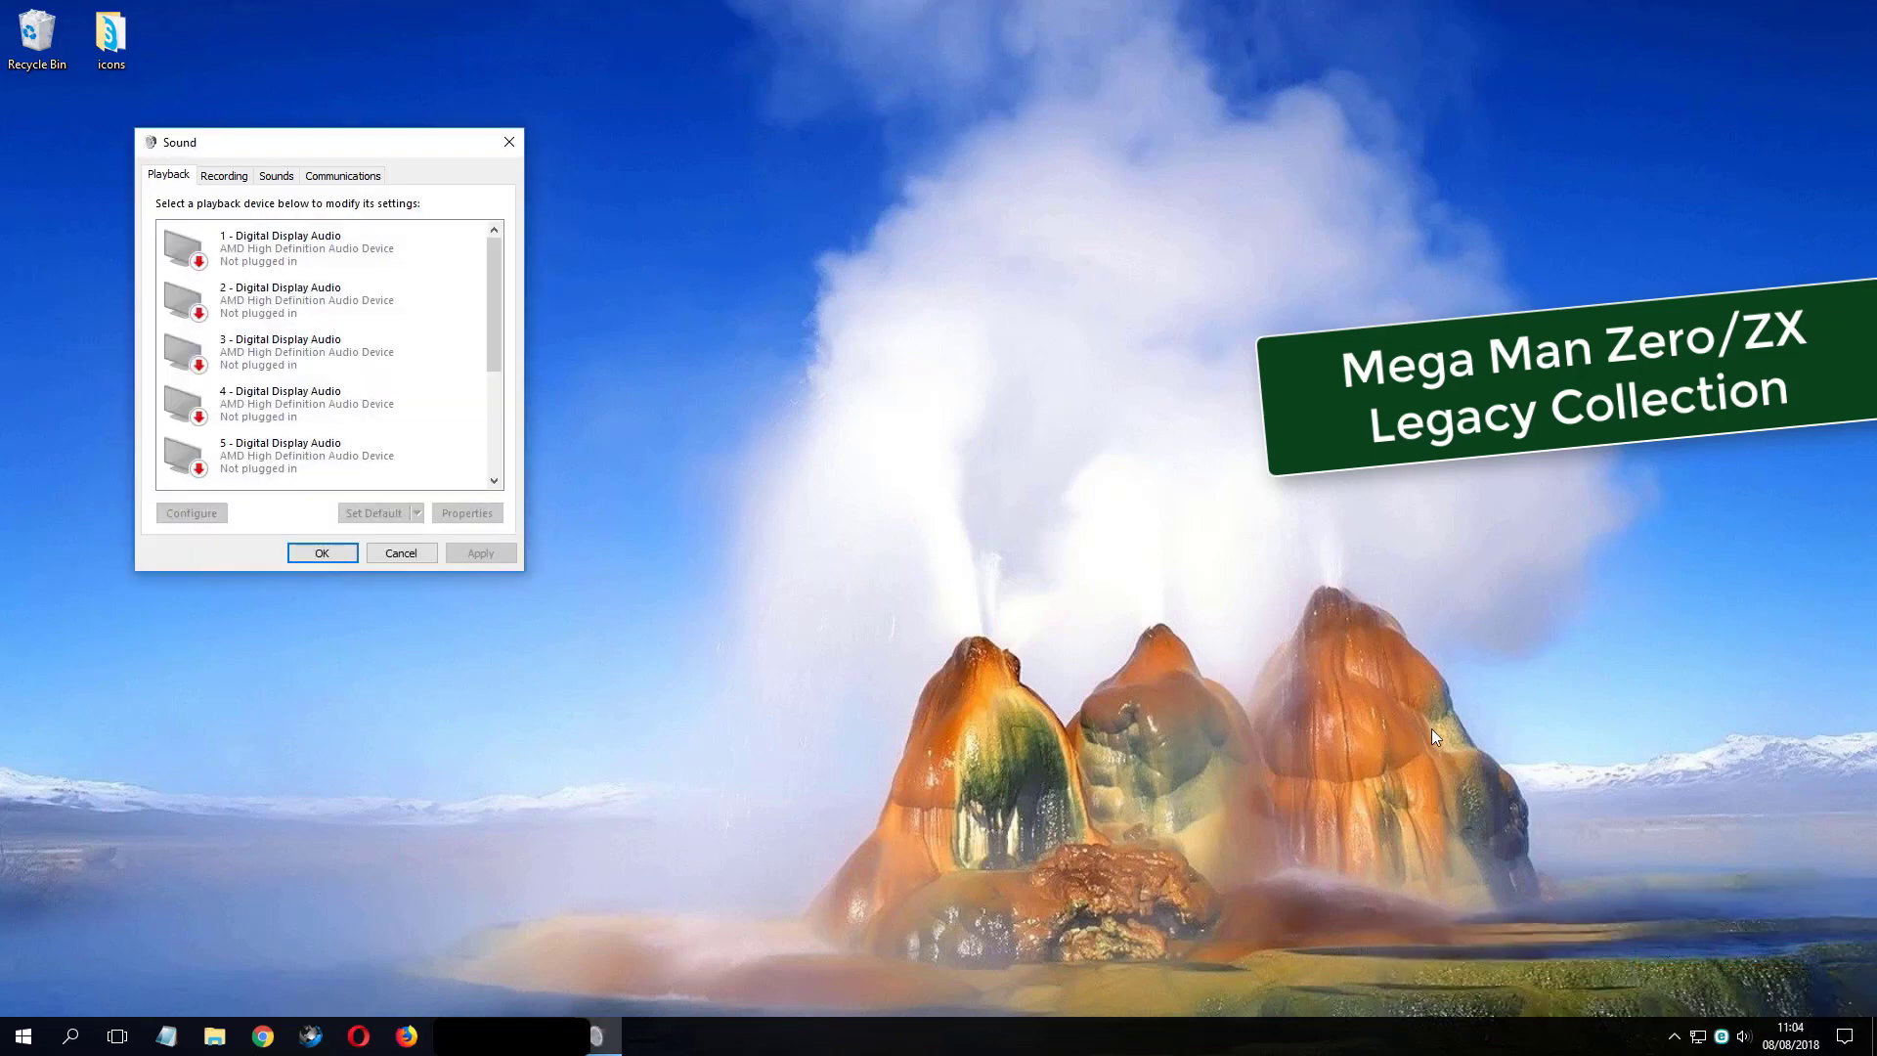
pyautogui.moveTo(311, 146); pyautogui.dragTo(752, 229)
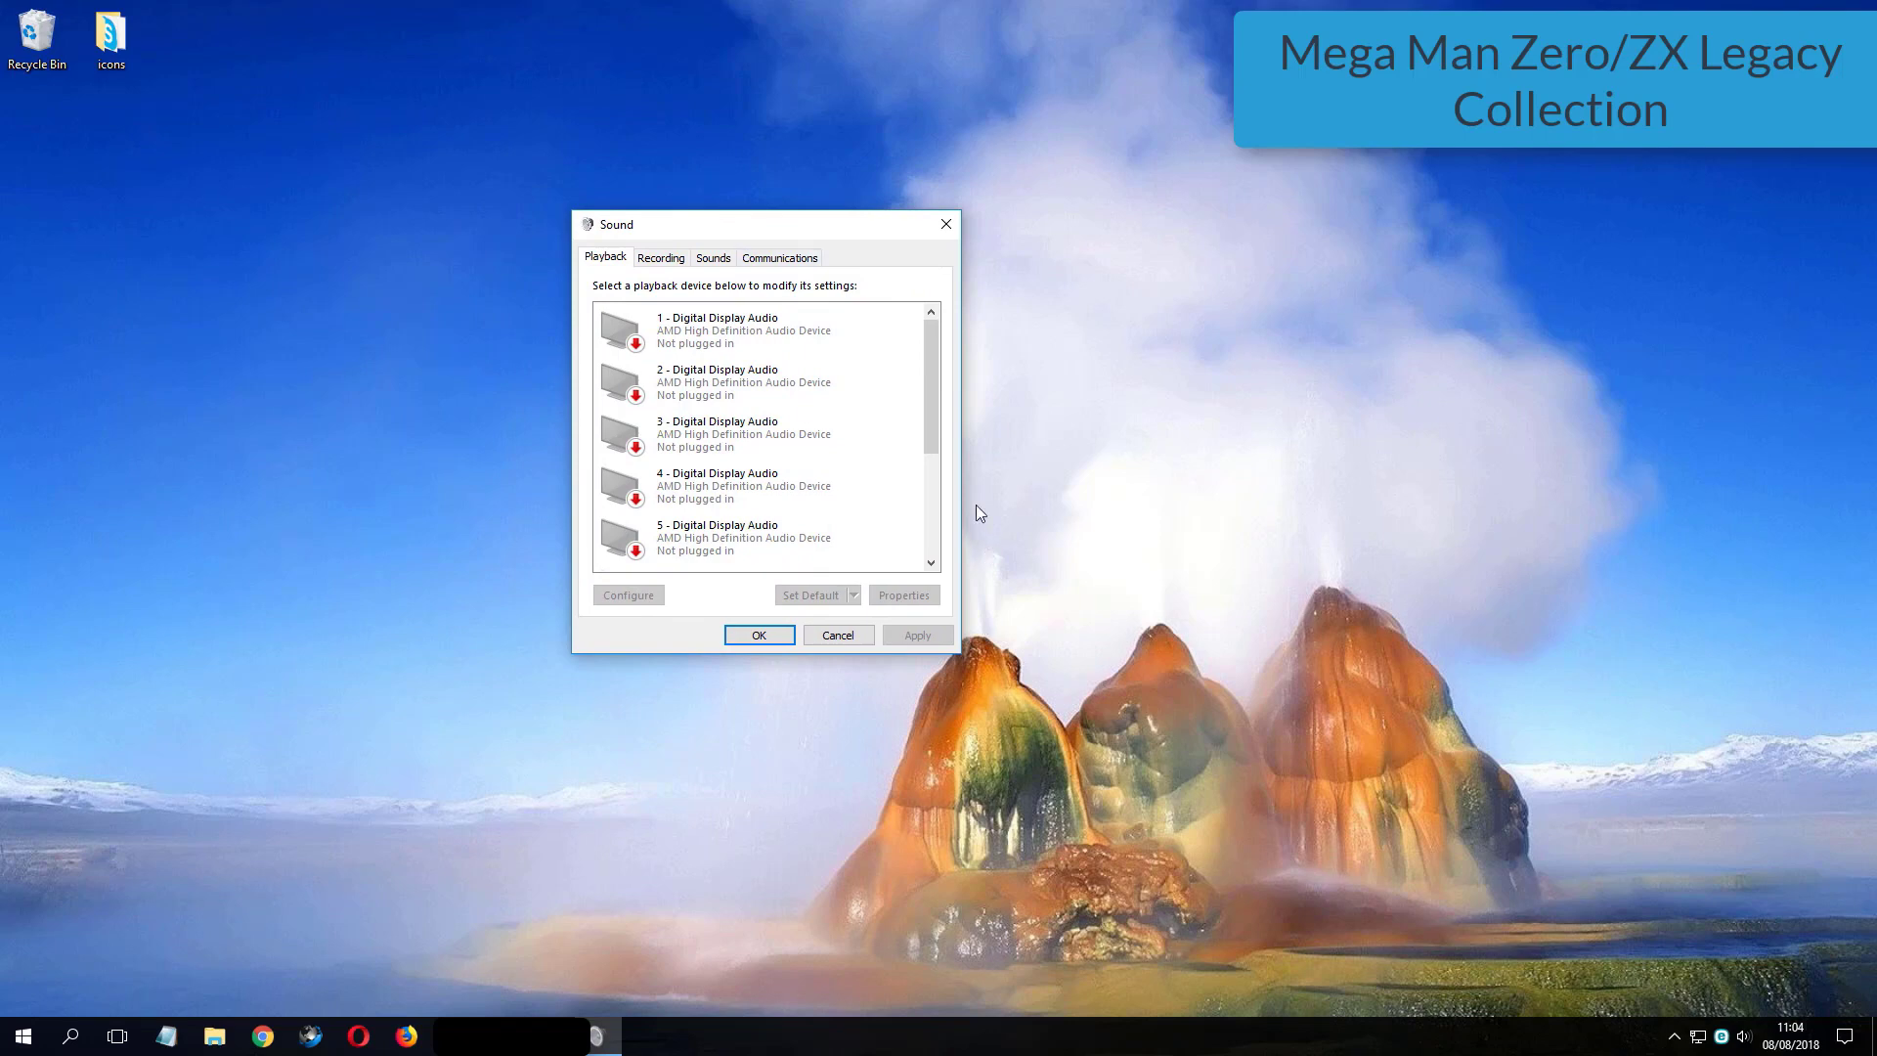
pyautogui.scroll(-2, 934, 355)
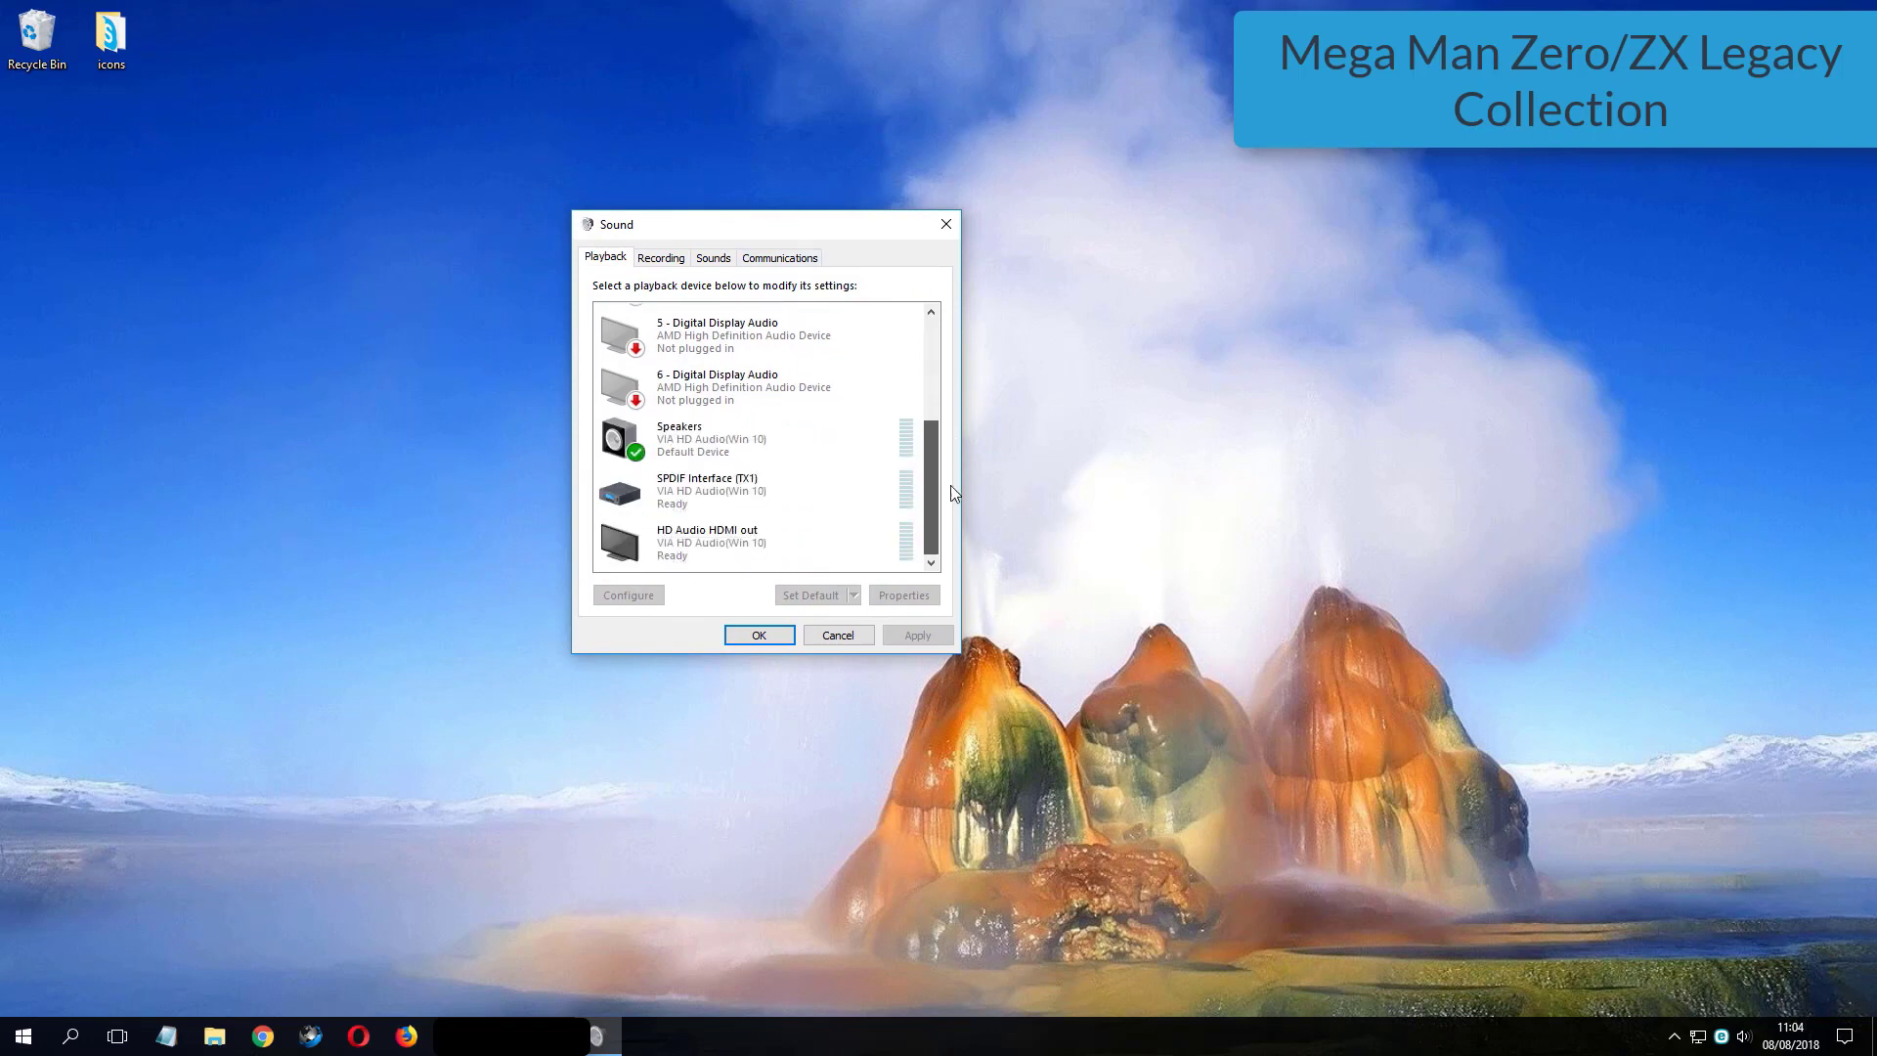
pyautogui.click(632, 458)
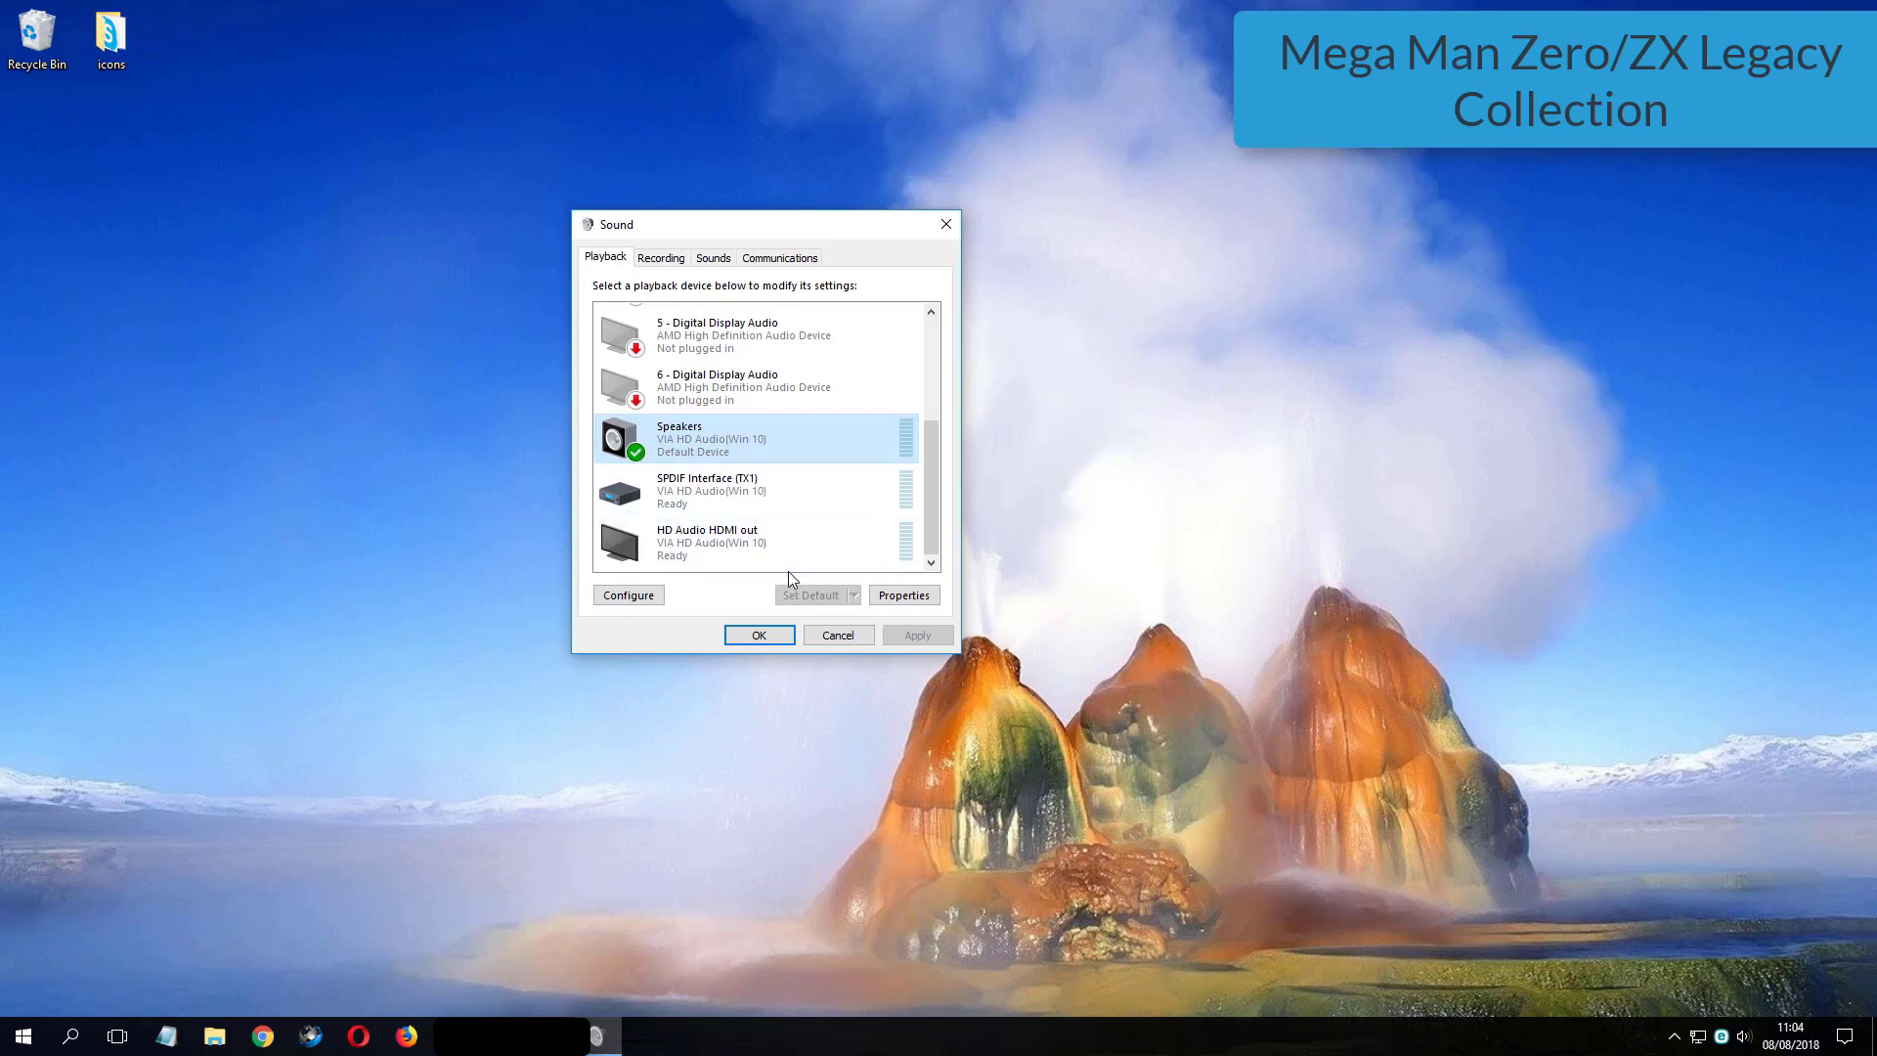
pyautogui.press('Tab')
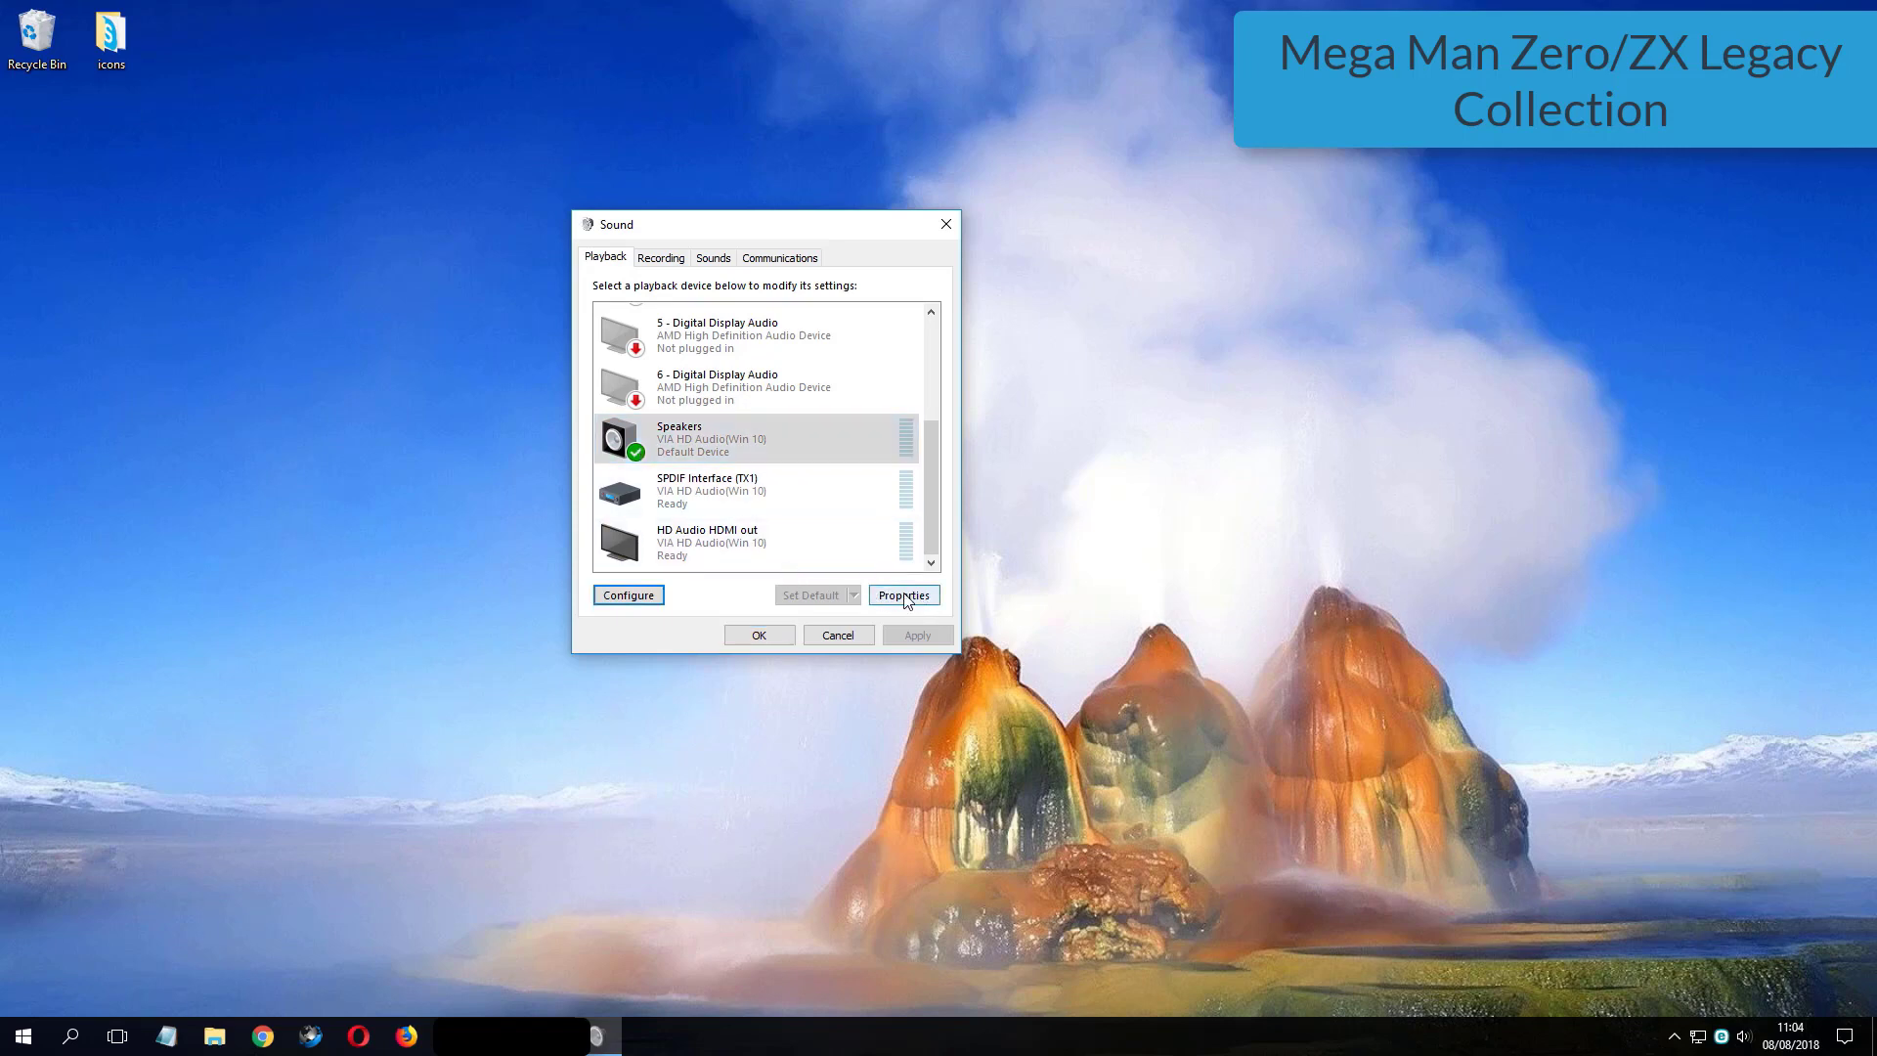
pyautogui.click(904, 596)
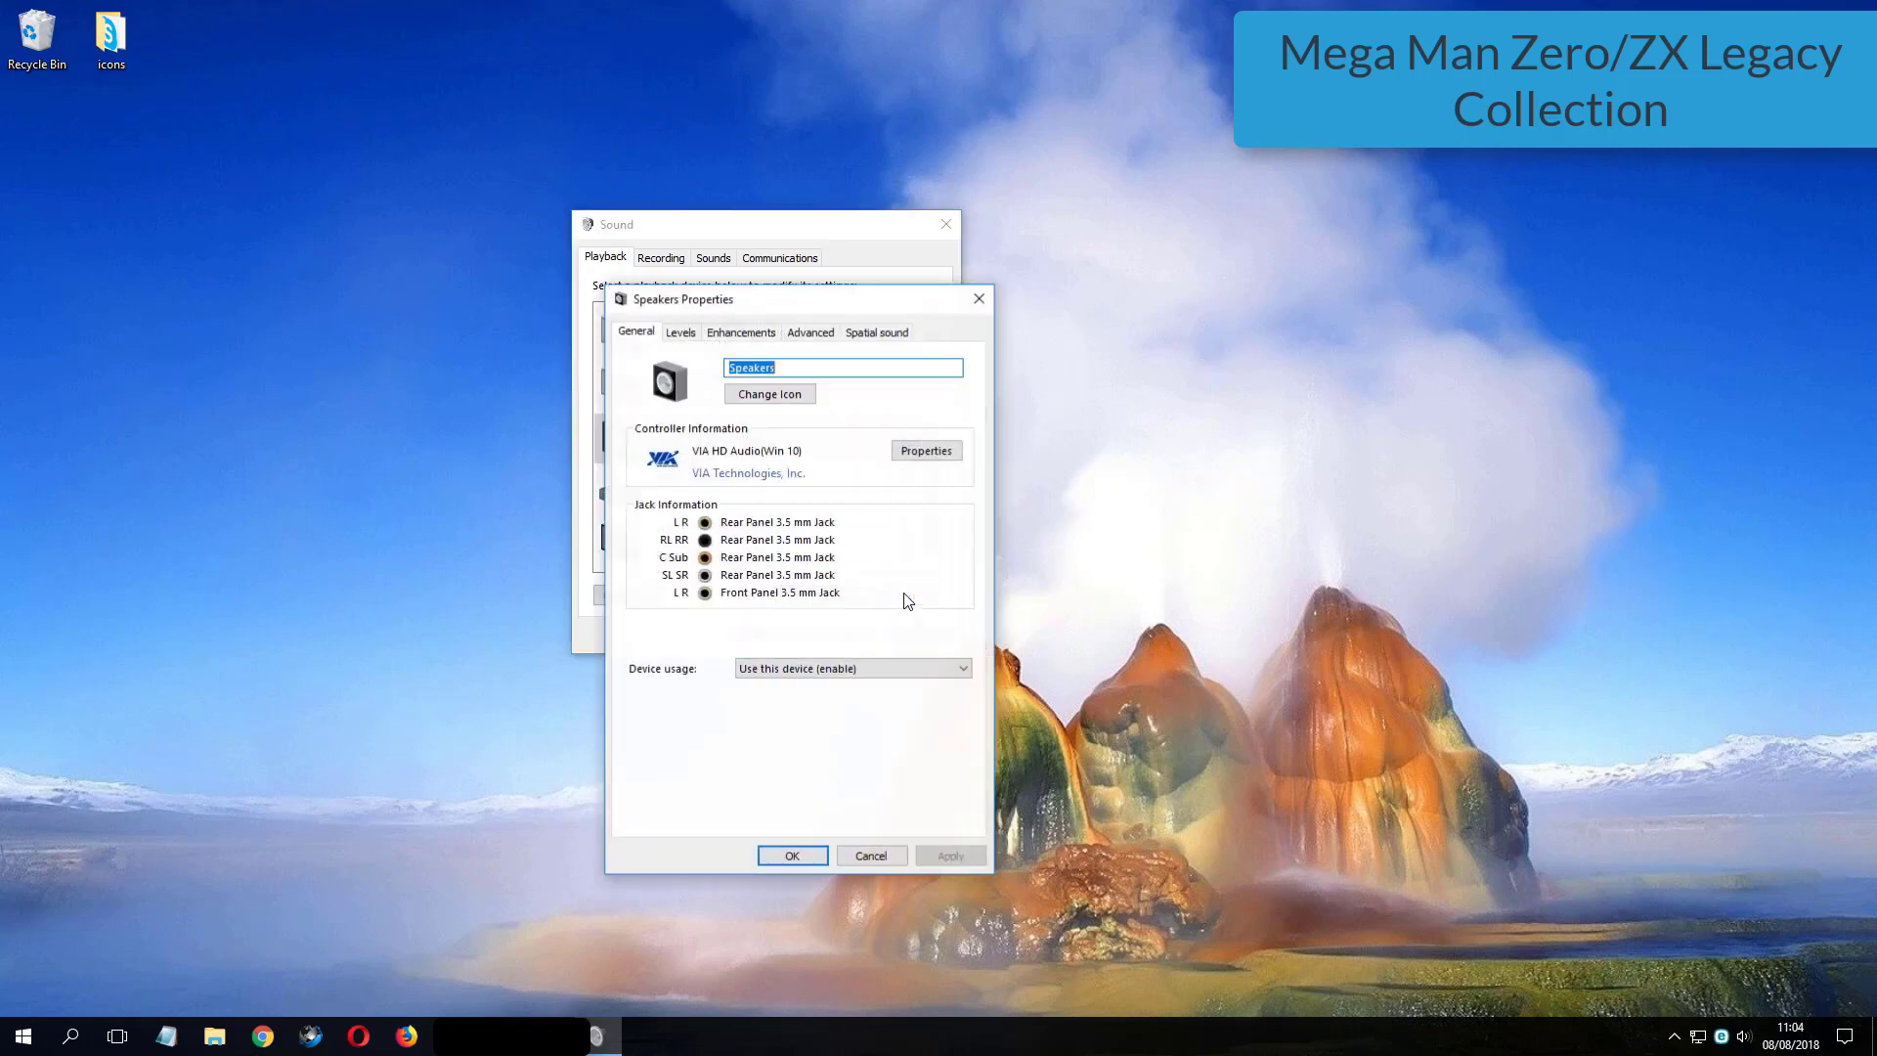
# Set the Speakers' default format to 16 bit, 44100 Hz (CD Quality), apply it despite the device being in use, and close the sound settings
pyautogui.click(805, 334)
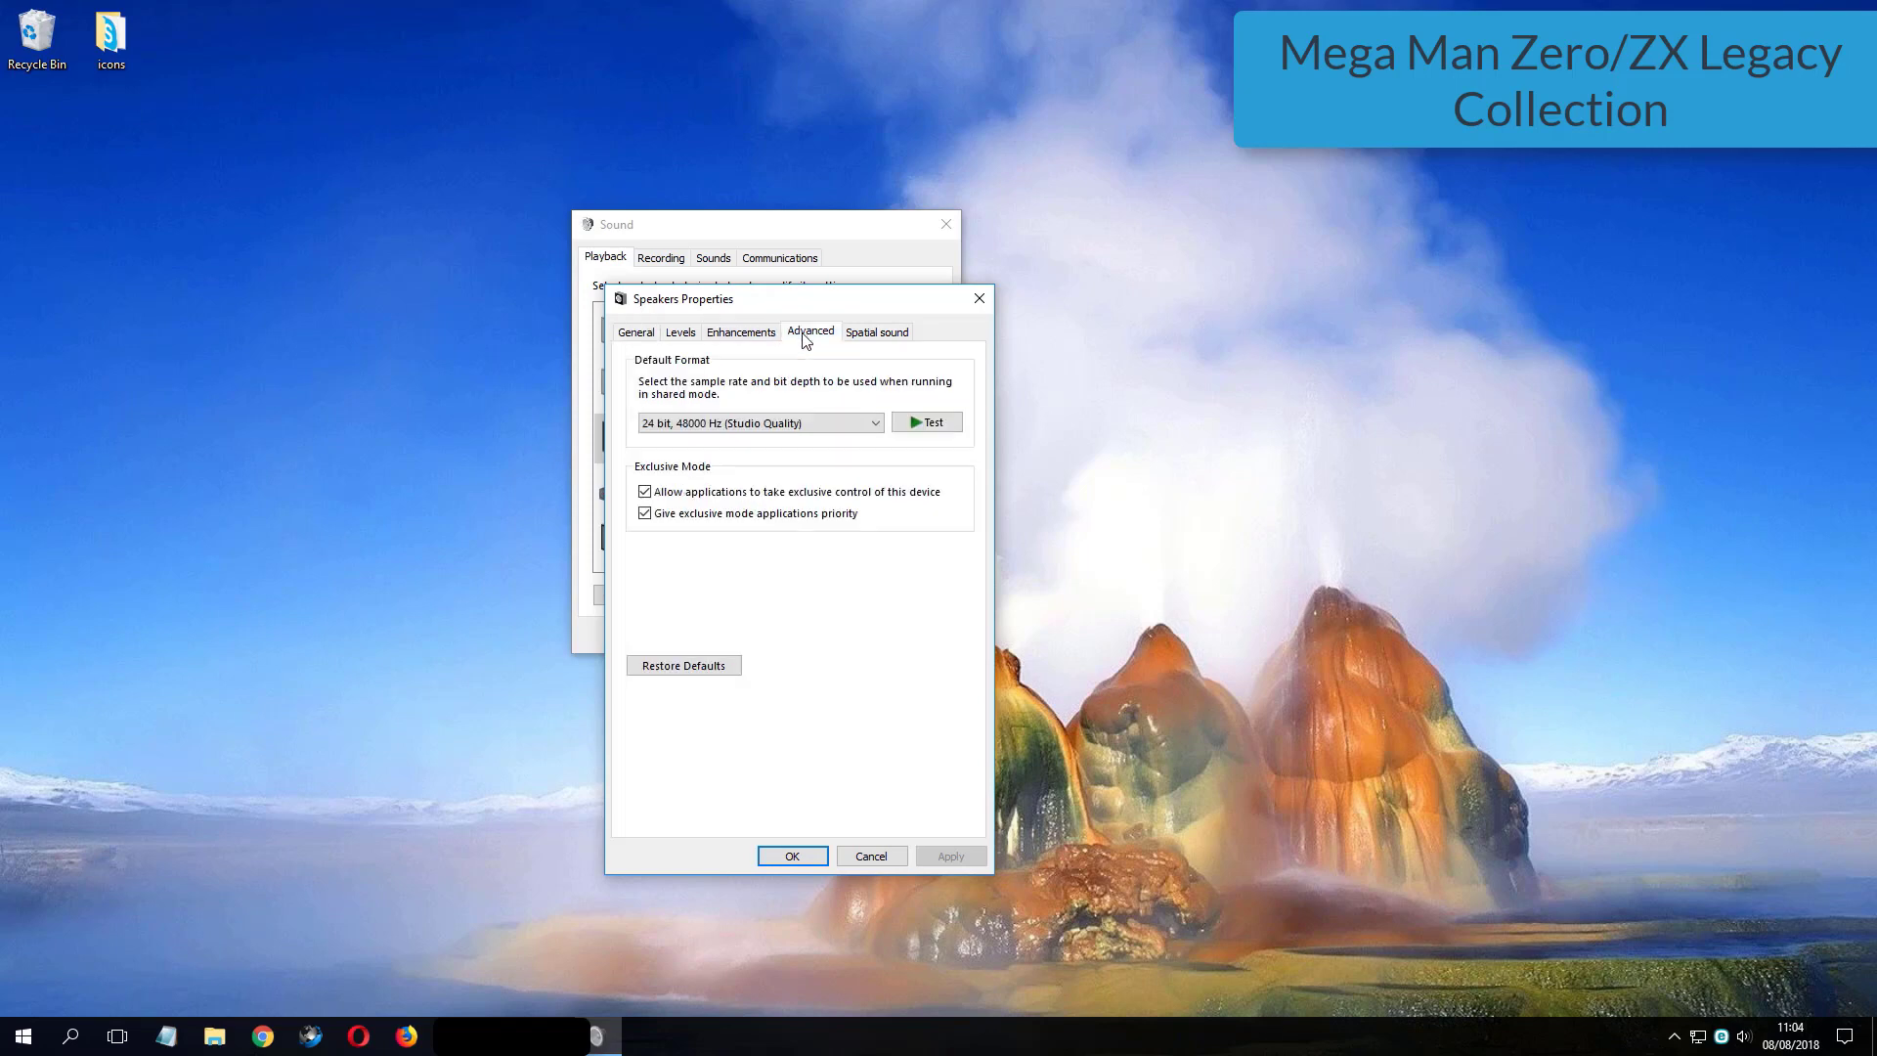
pyautogui.click(765, 424)
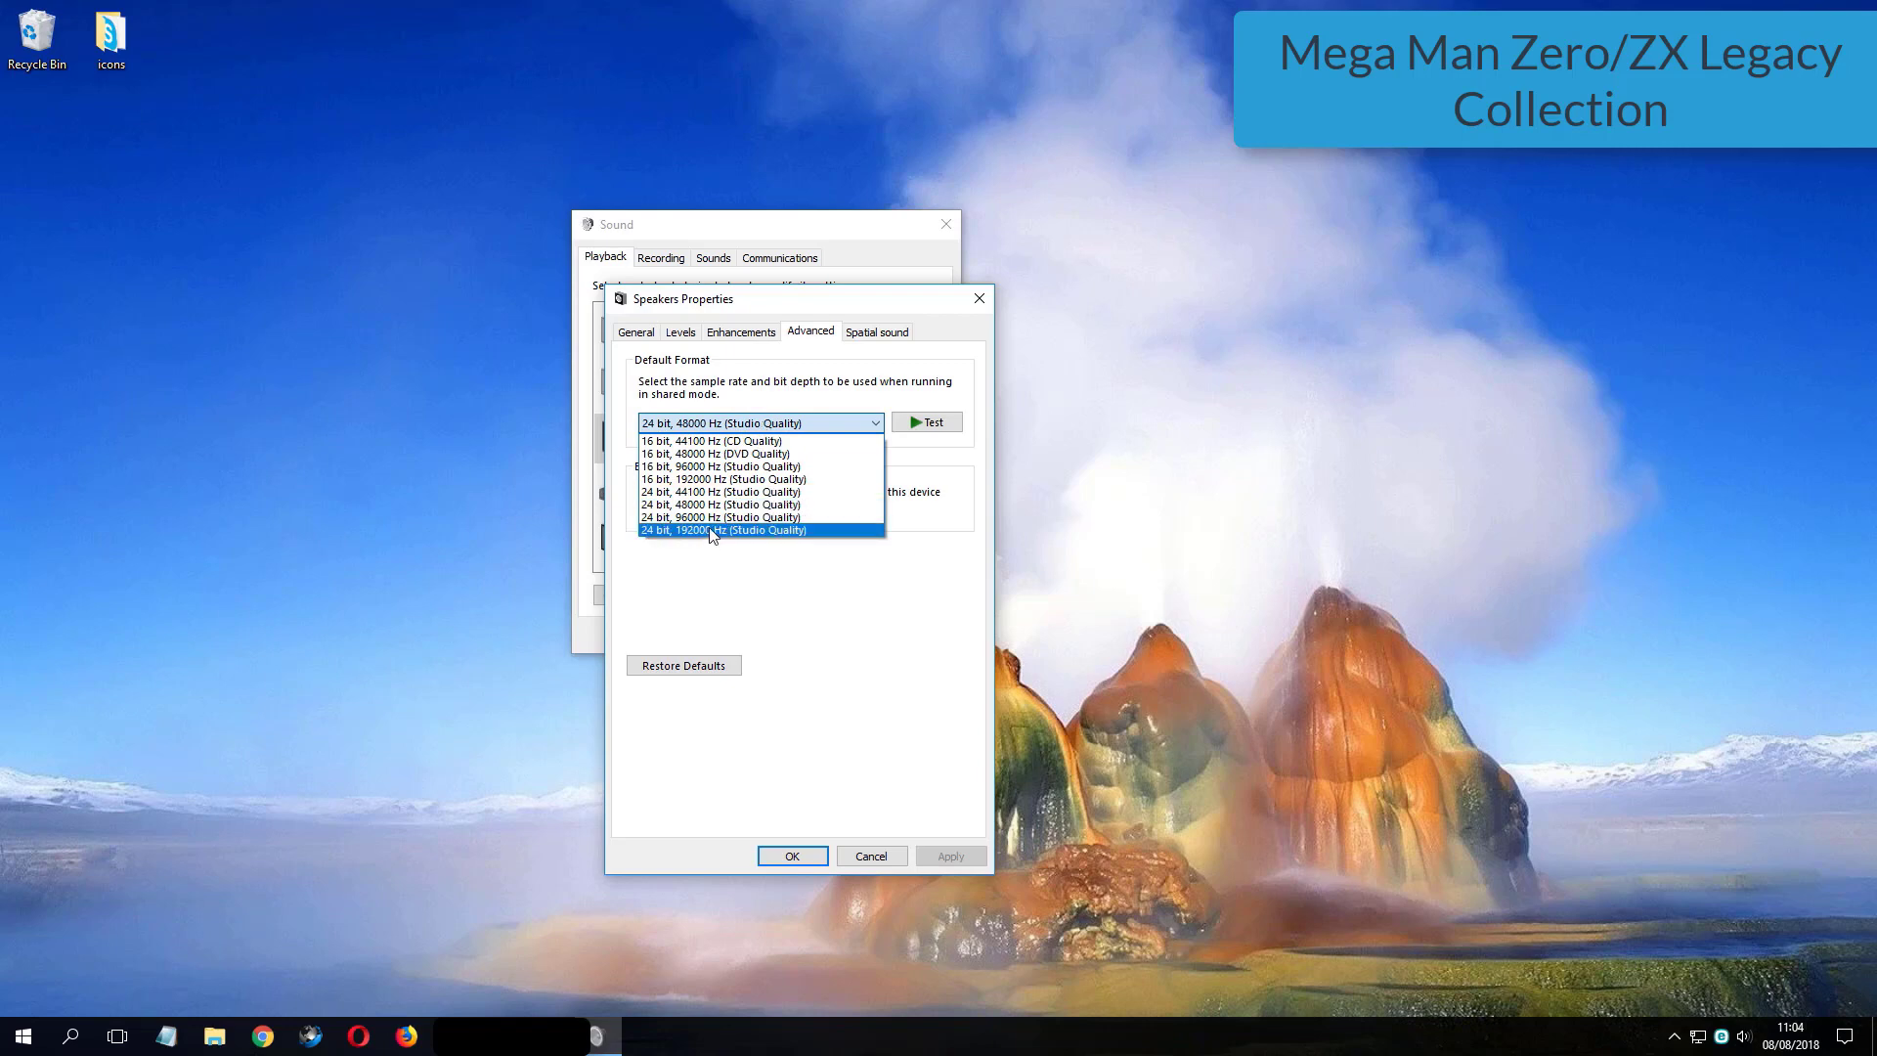
pyautogui.click(710, 529)
pyautogui.click(733, 422)
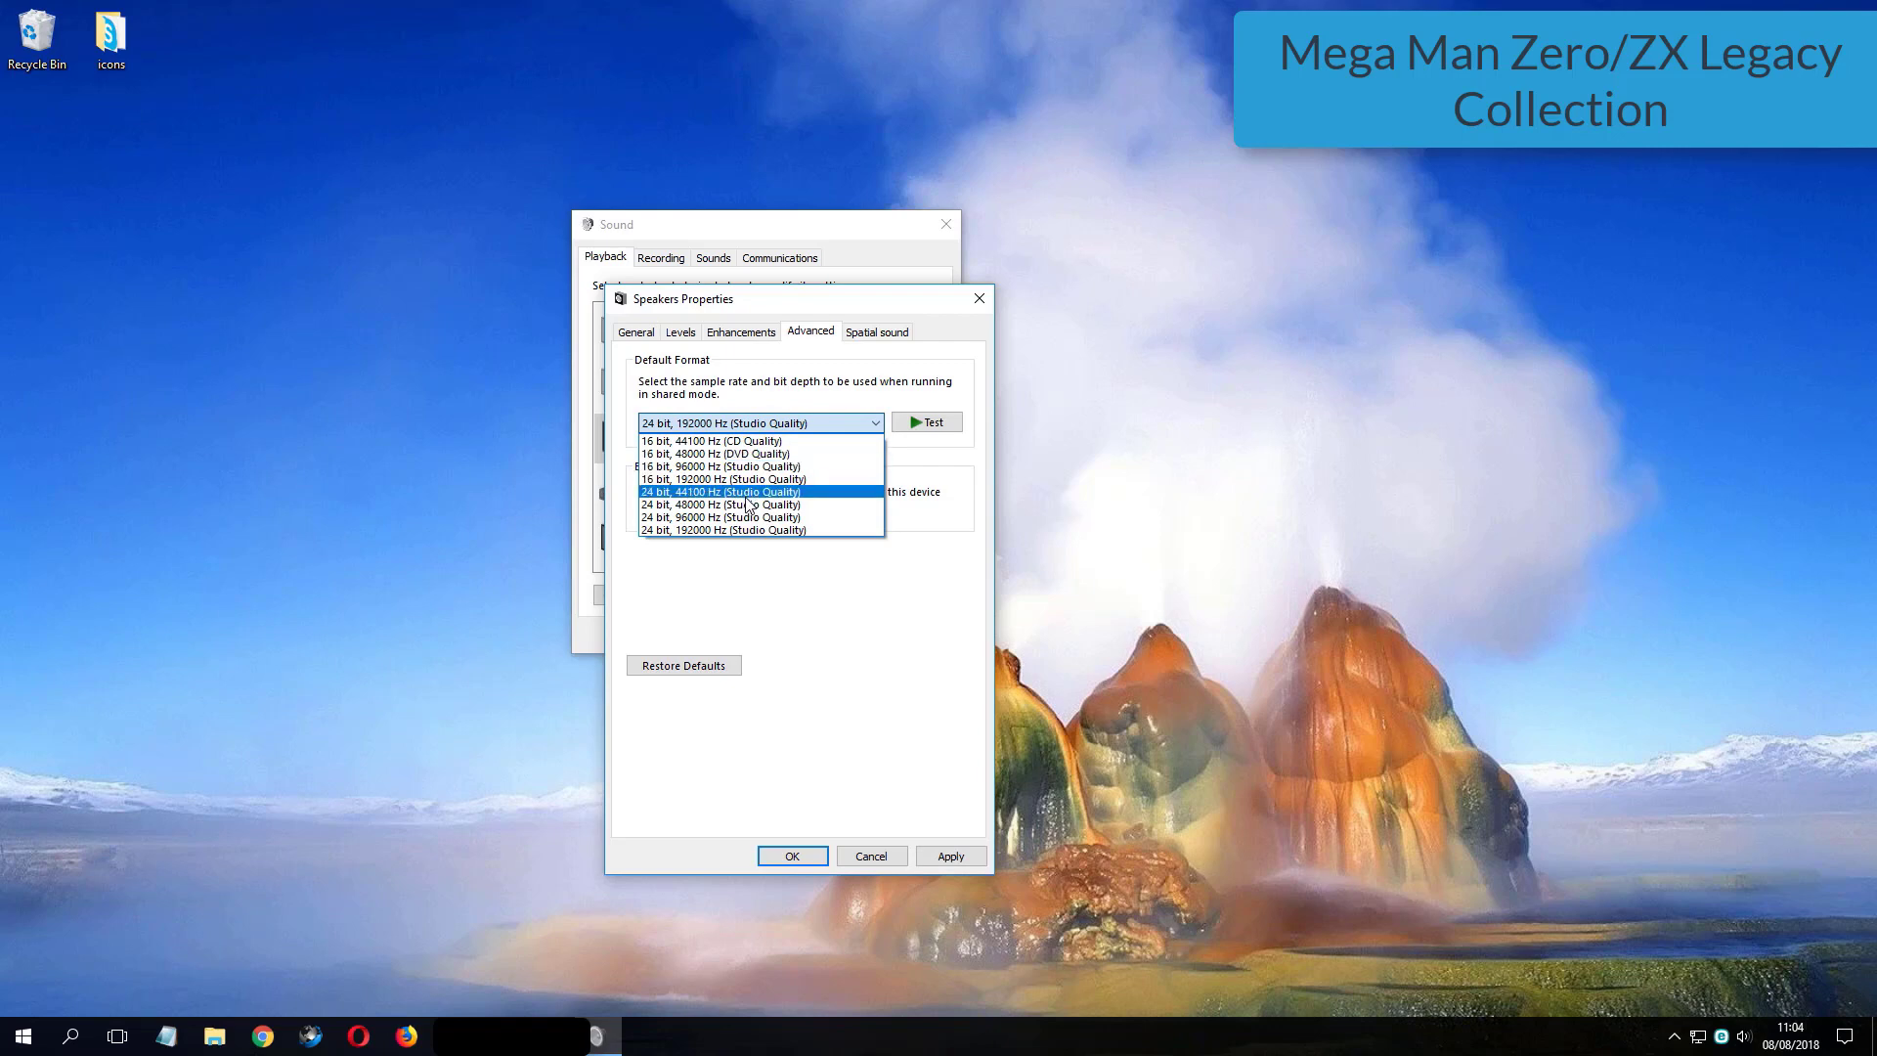
pyautogui.click(745, 440)
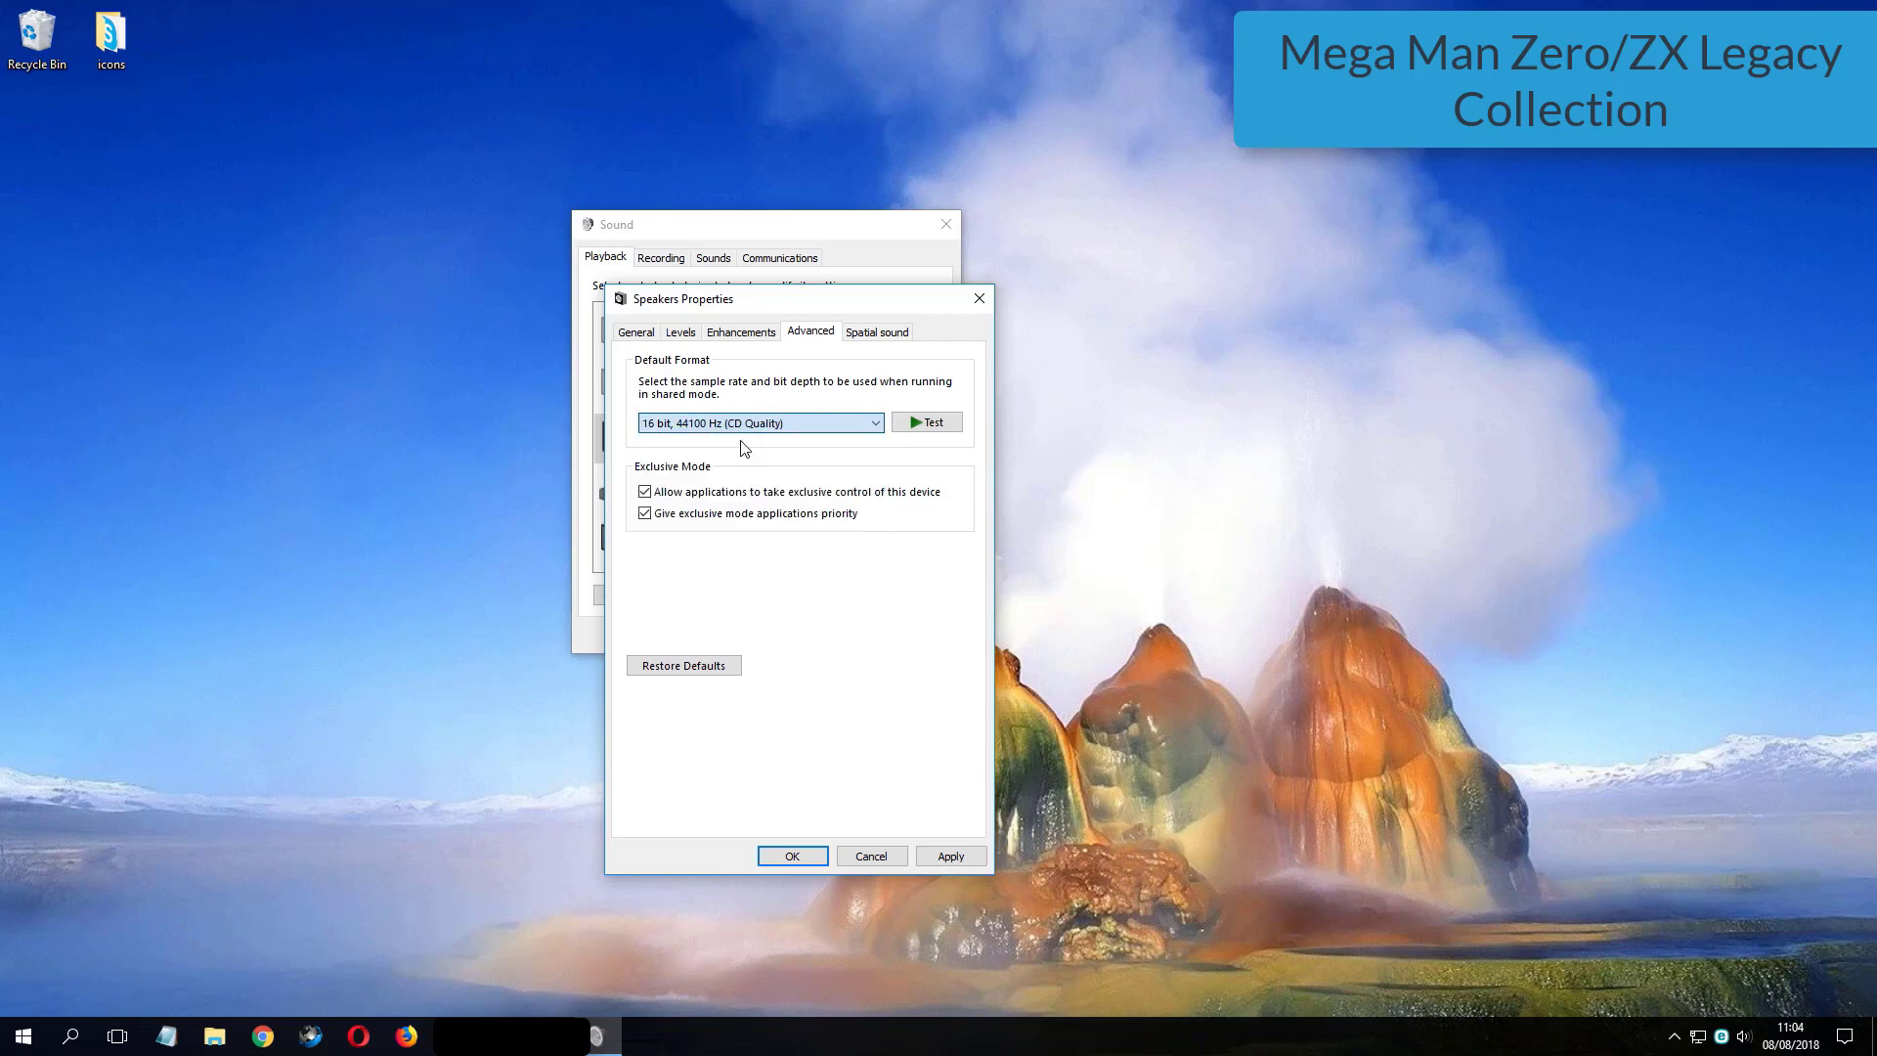
pyautogui.click(951, 856)
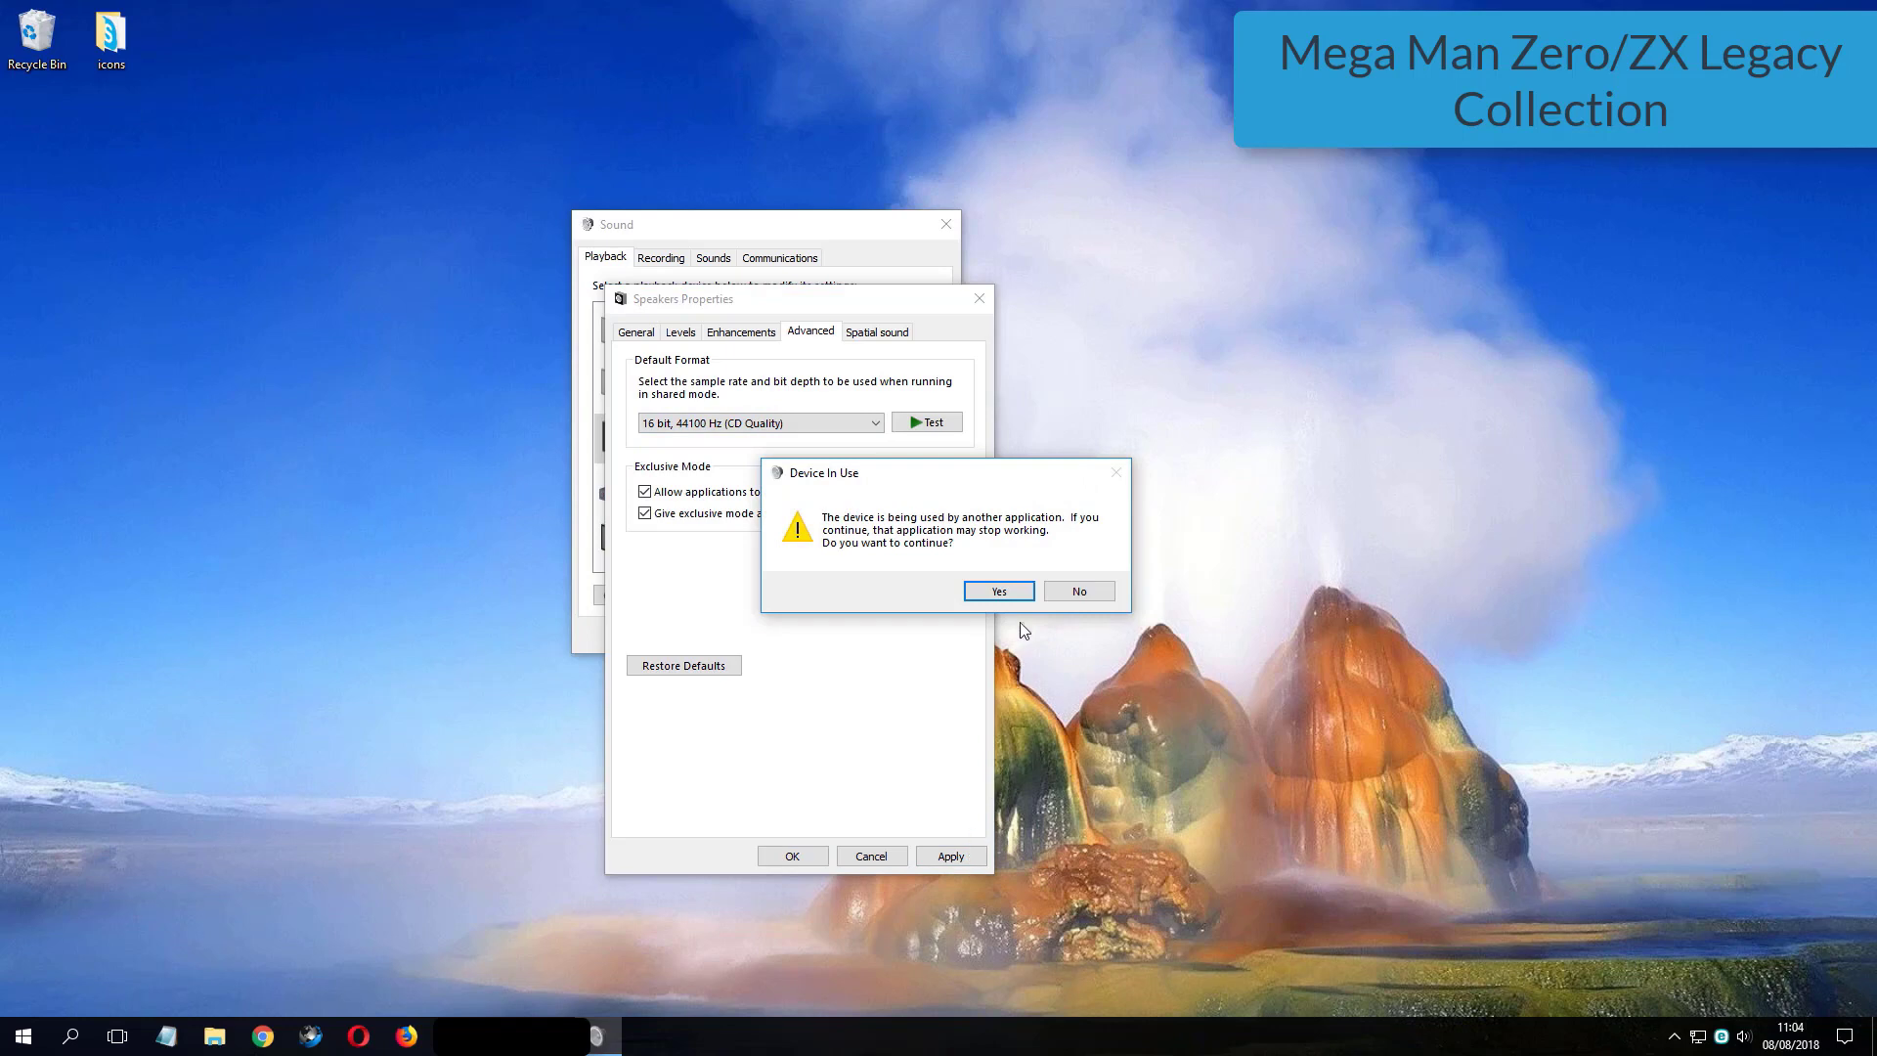
pyautogui.click(974, 593)
pyautogui.click(792, 857)
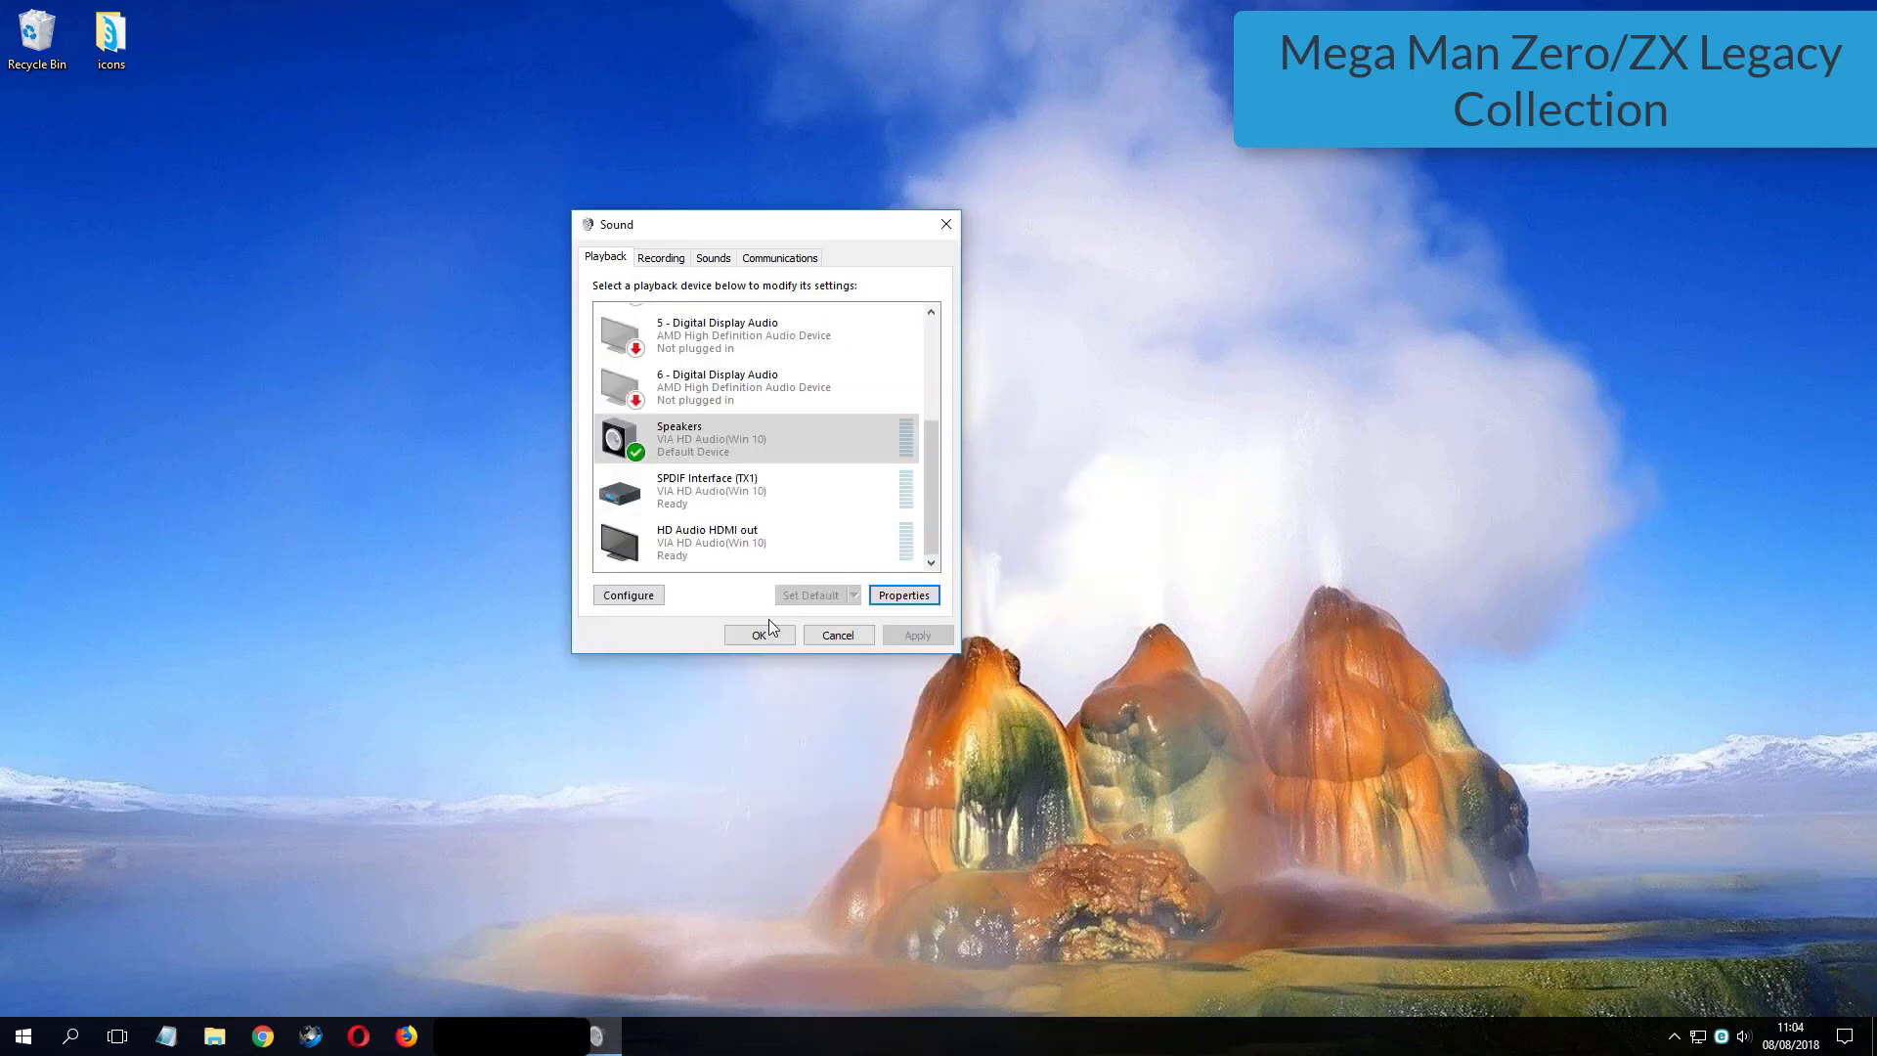
pyautogui.click(764, 635)
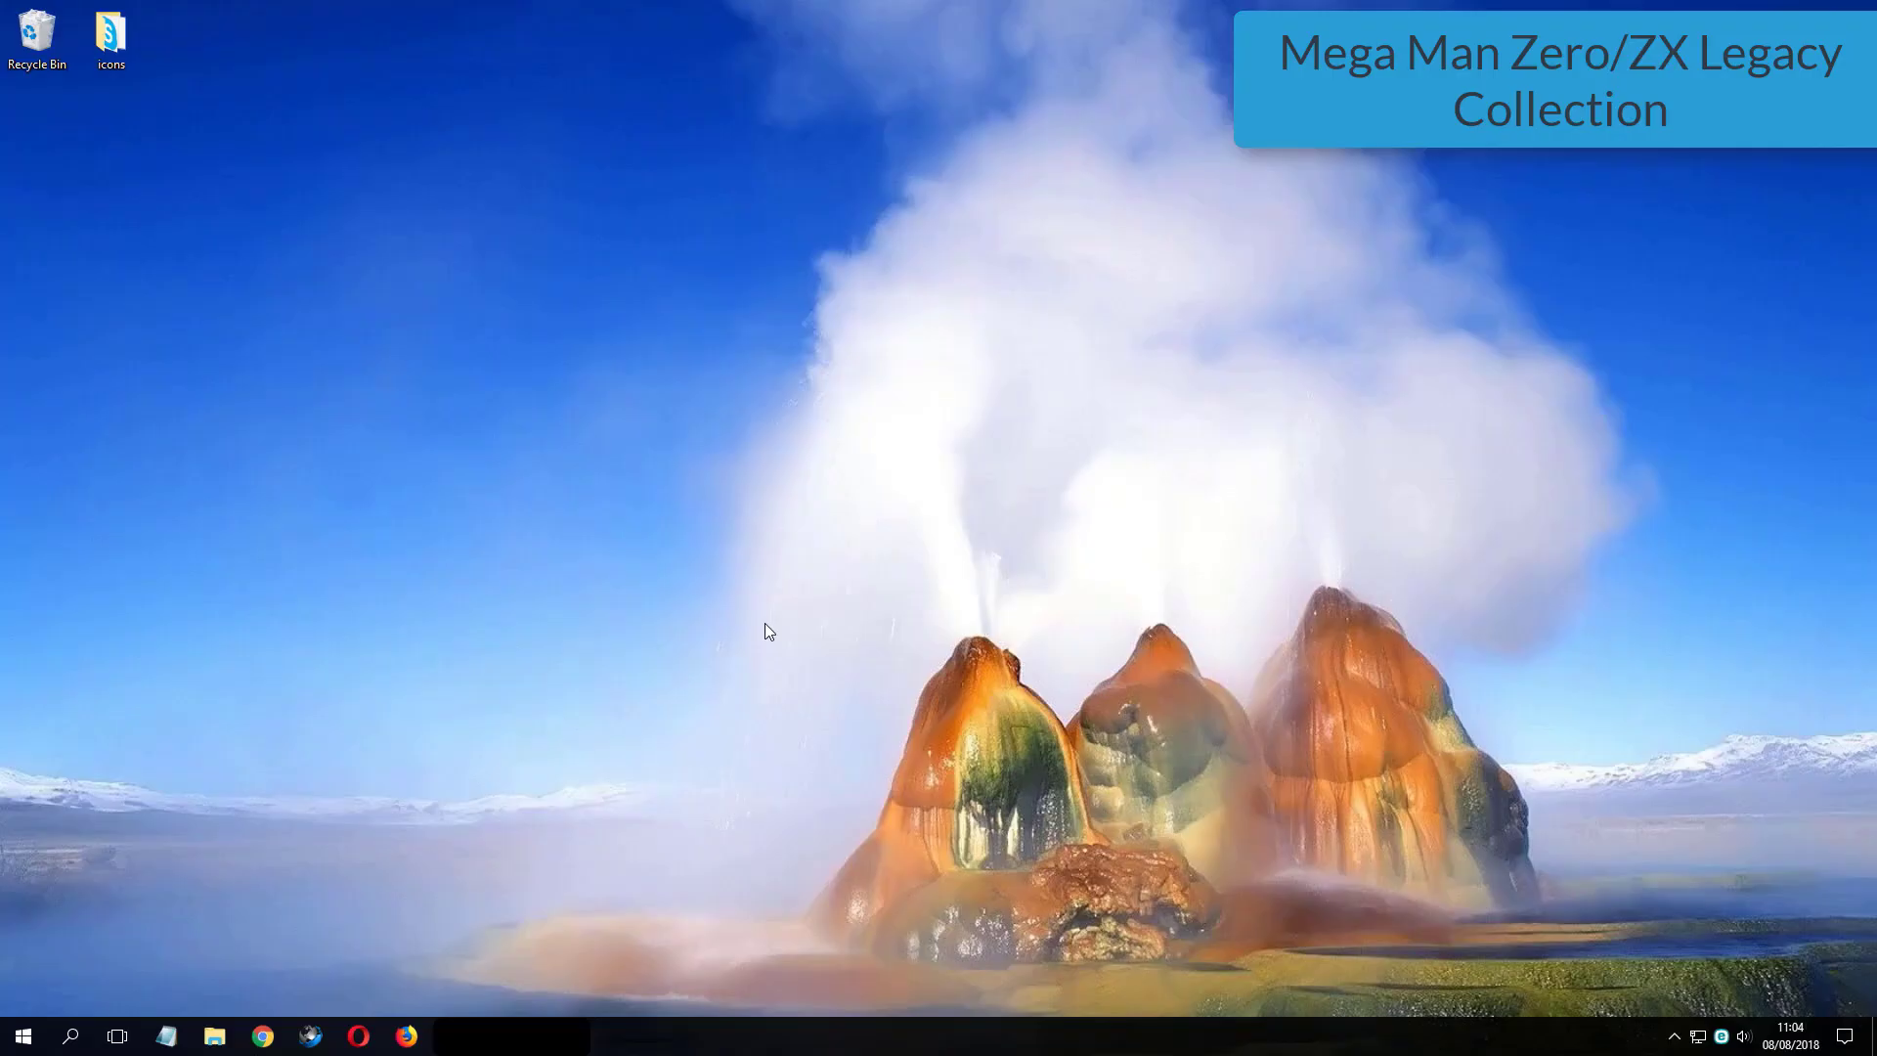
pyautogui.rightClick(764, 623)
pyautogui.click(801, 679)
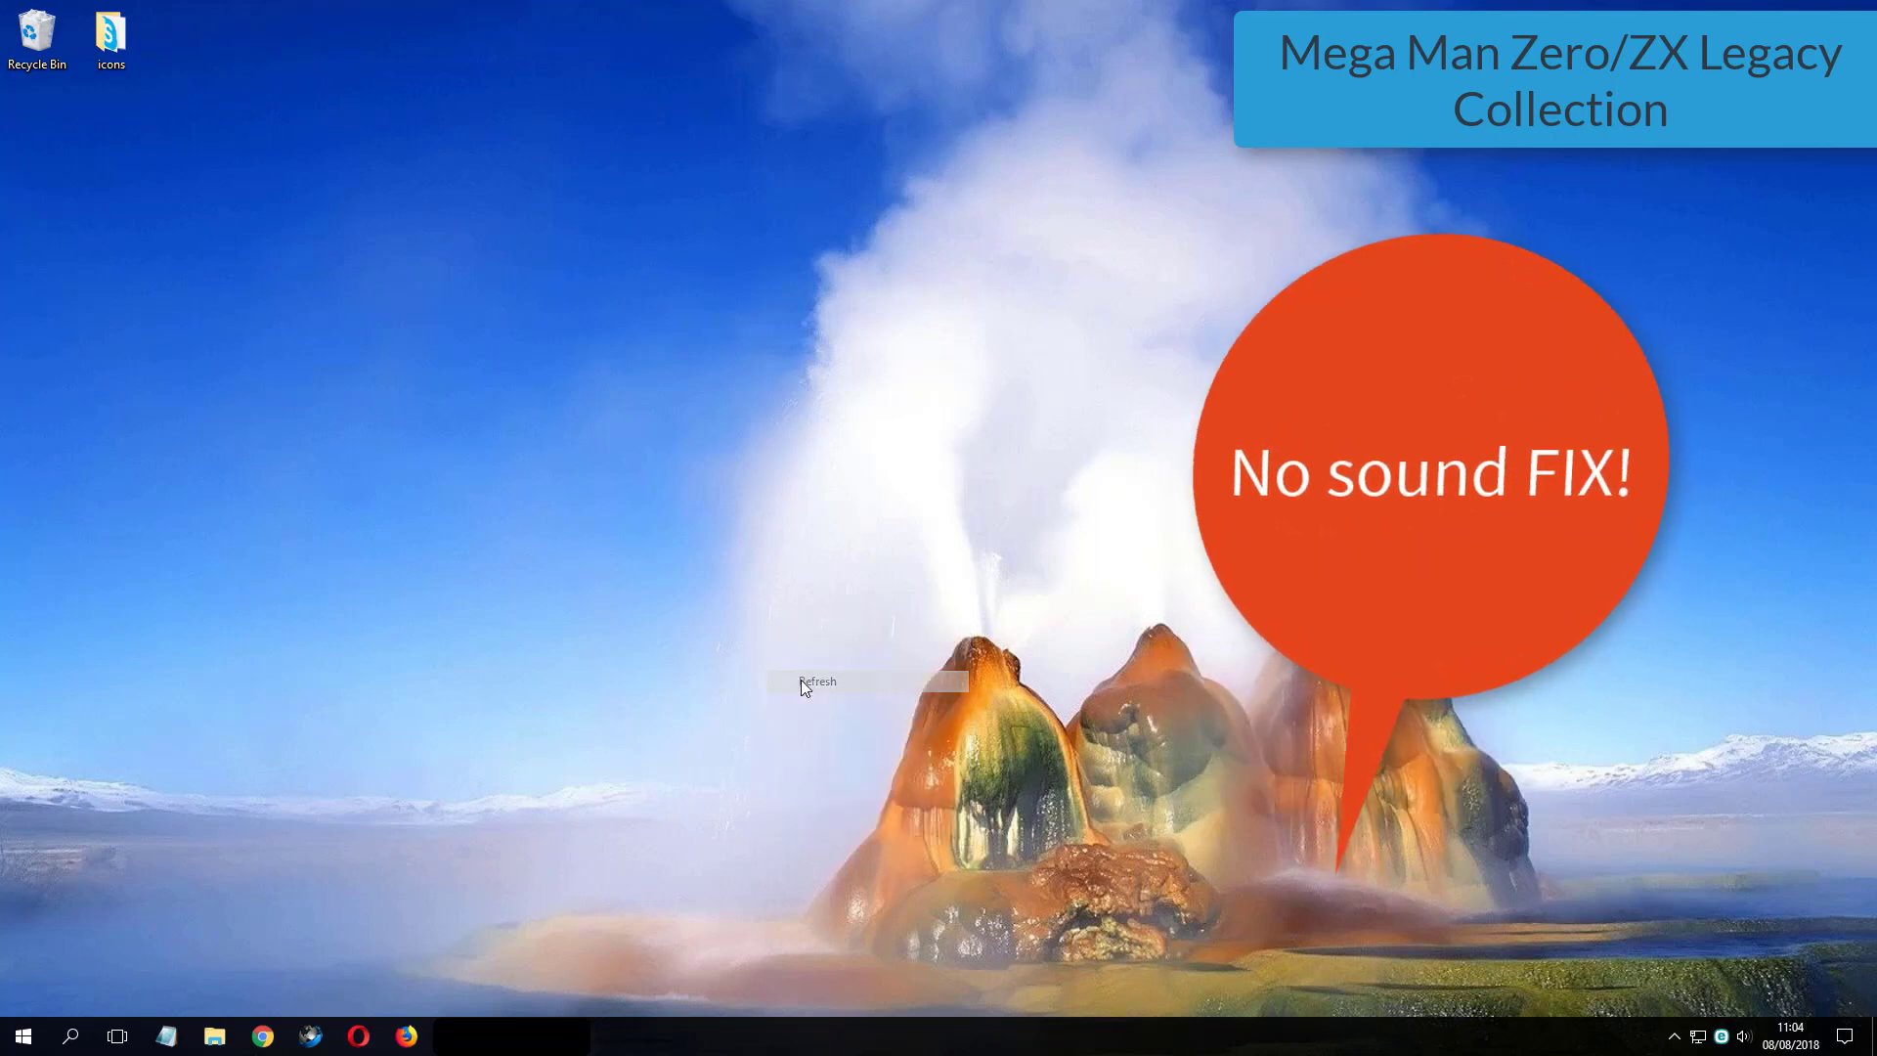
# Reopen the Windows playback devices and display the properties of the default Speakers device
pyautogui.rightClick(1742, 1036)
pyautogui.click(1718, 963)
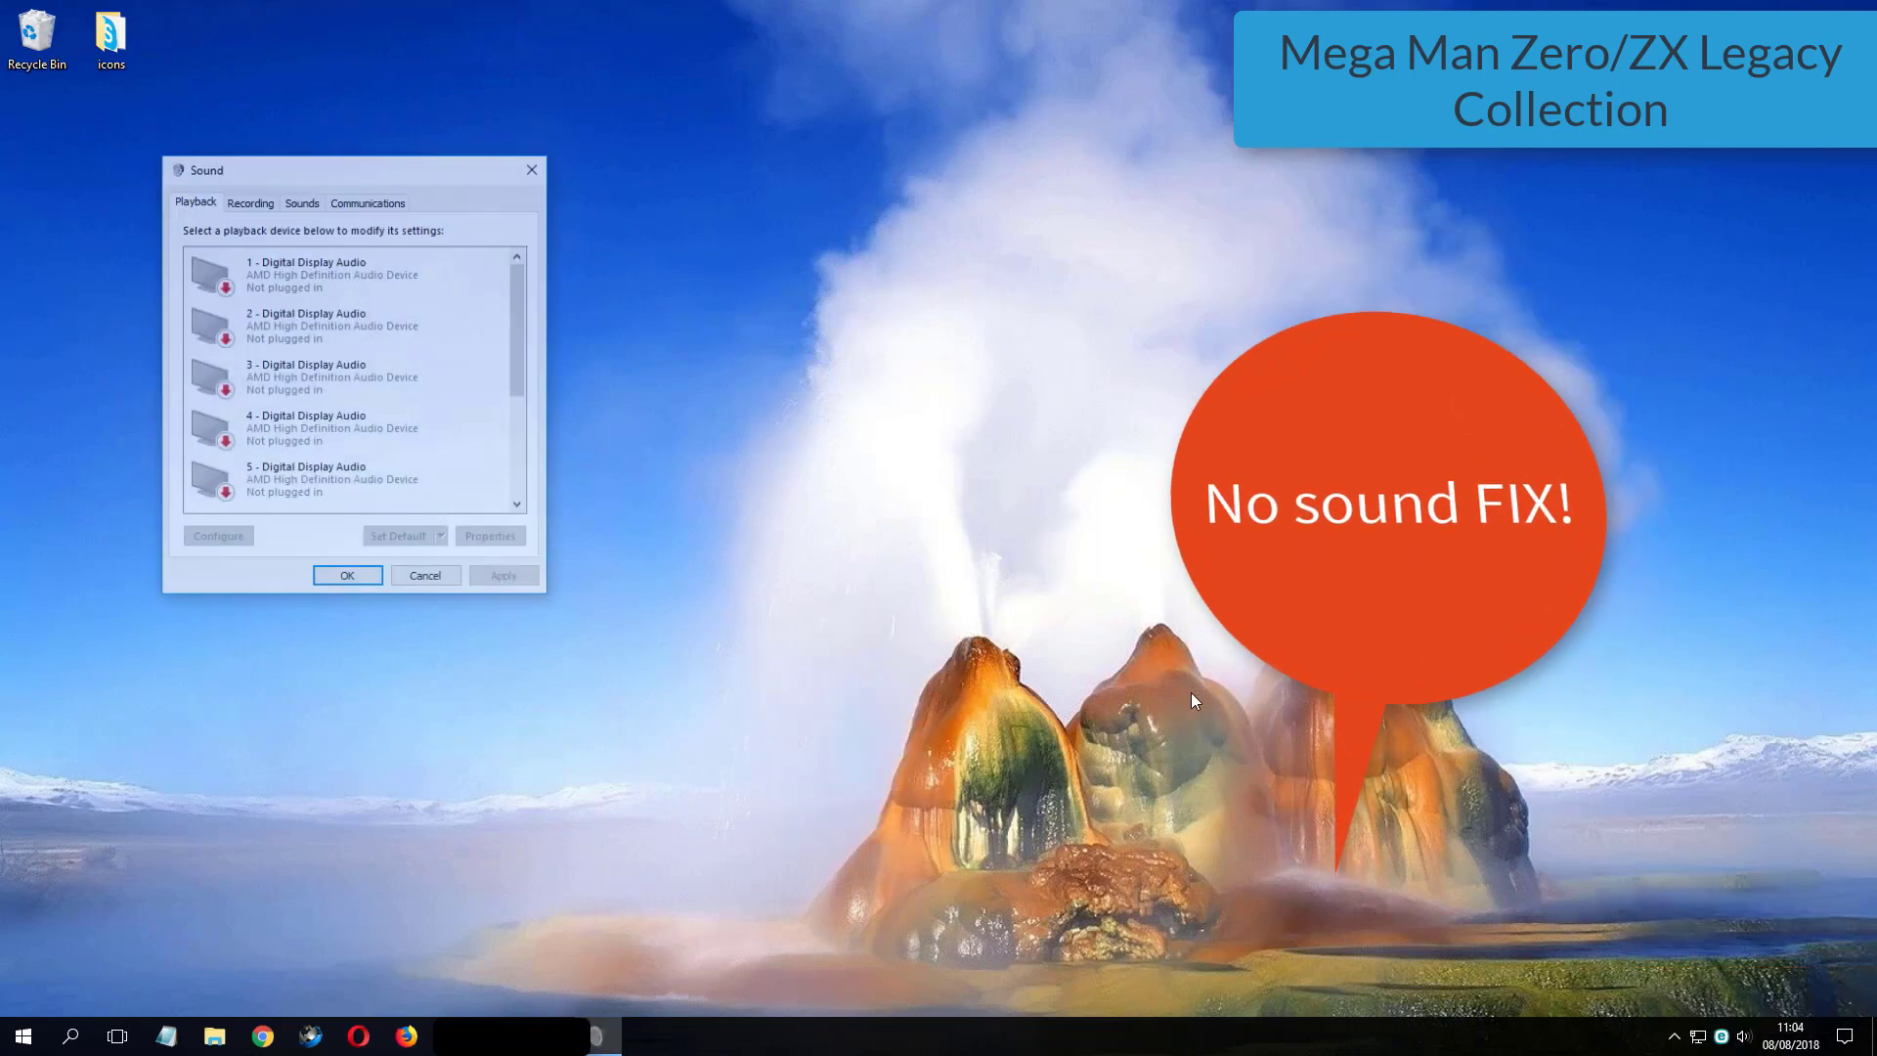
pyautogui.moveTo(294, 162); pyautogui.dragTo(518, 214)
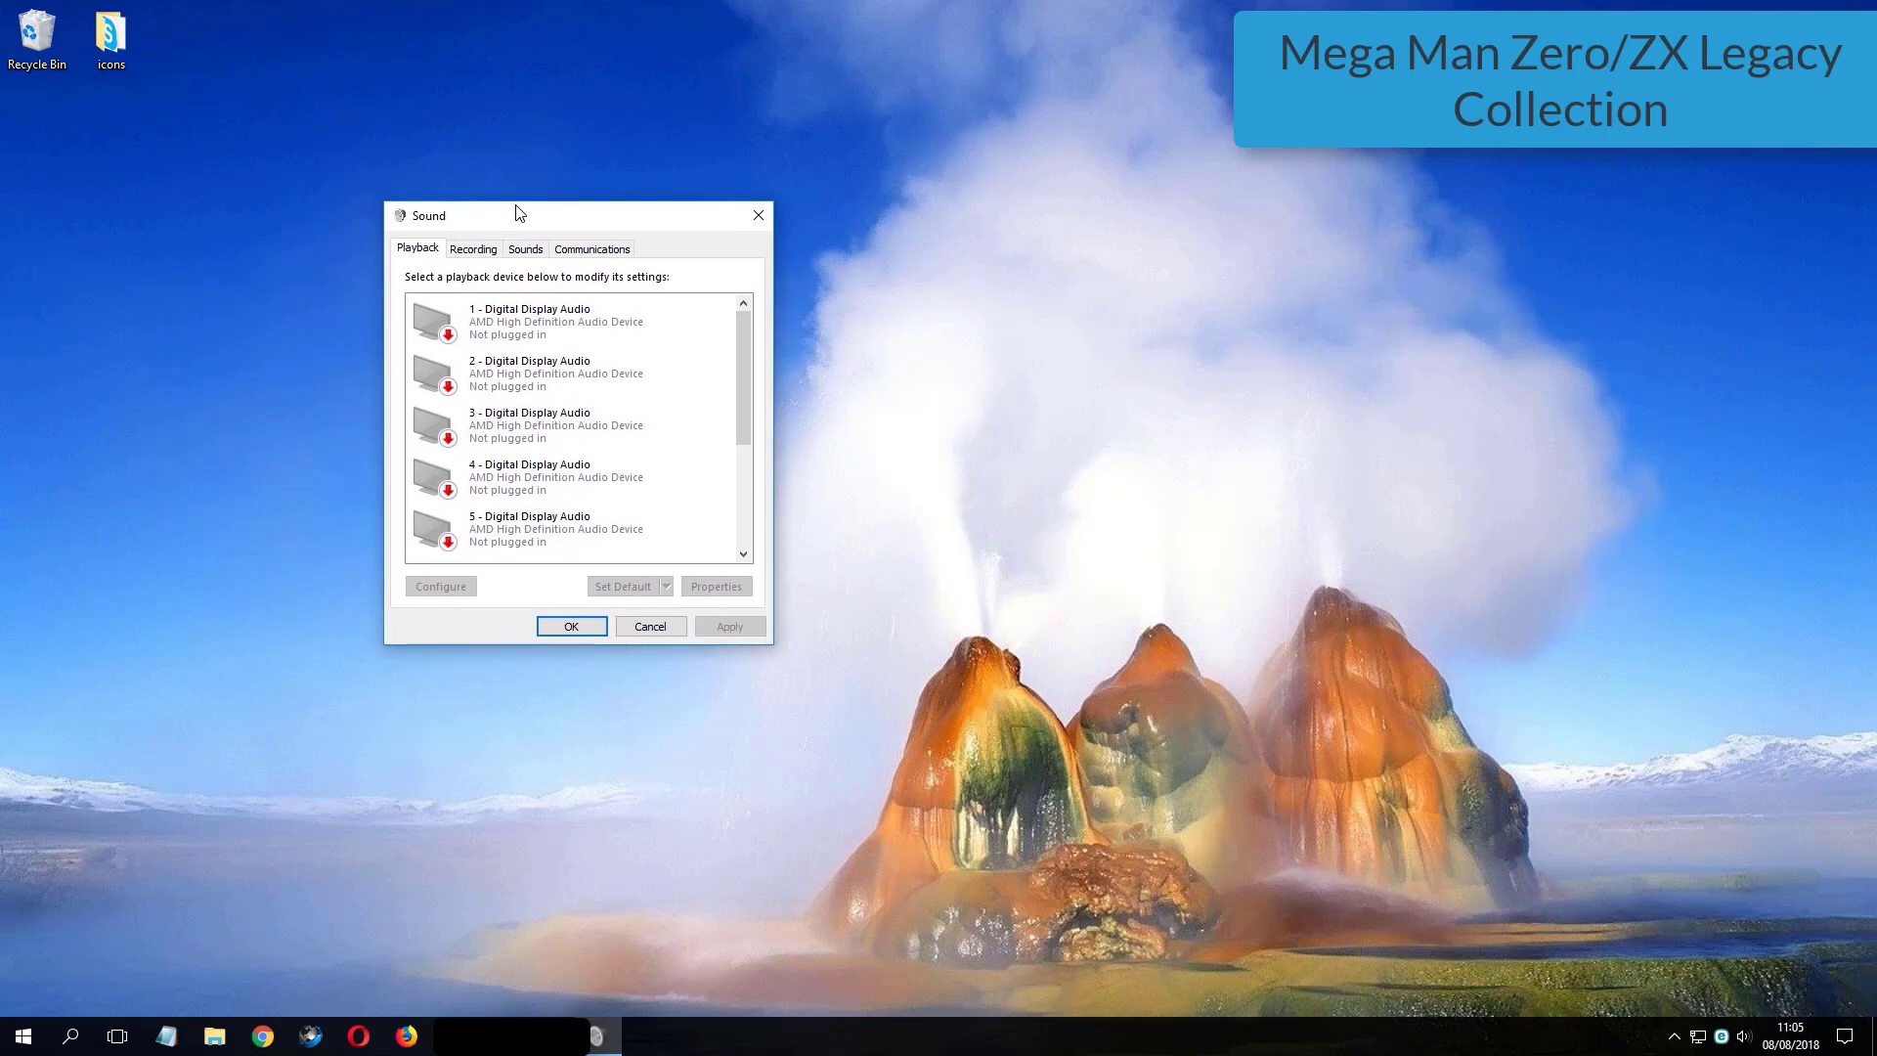
pyautogui.scroll(-1, 684, 420)
pyautogui.scroll(-2, 665, 430)
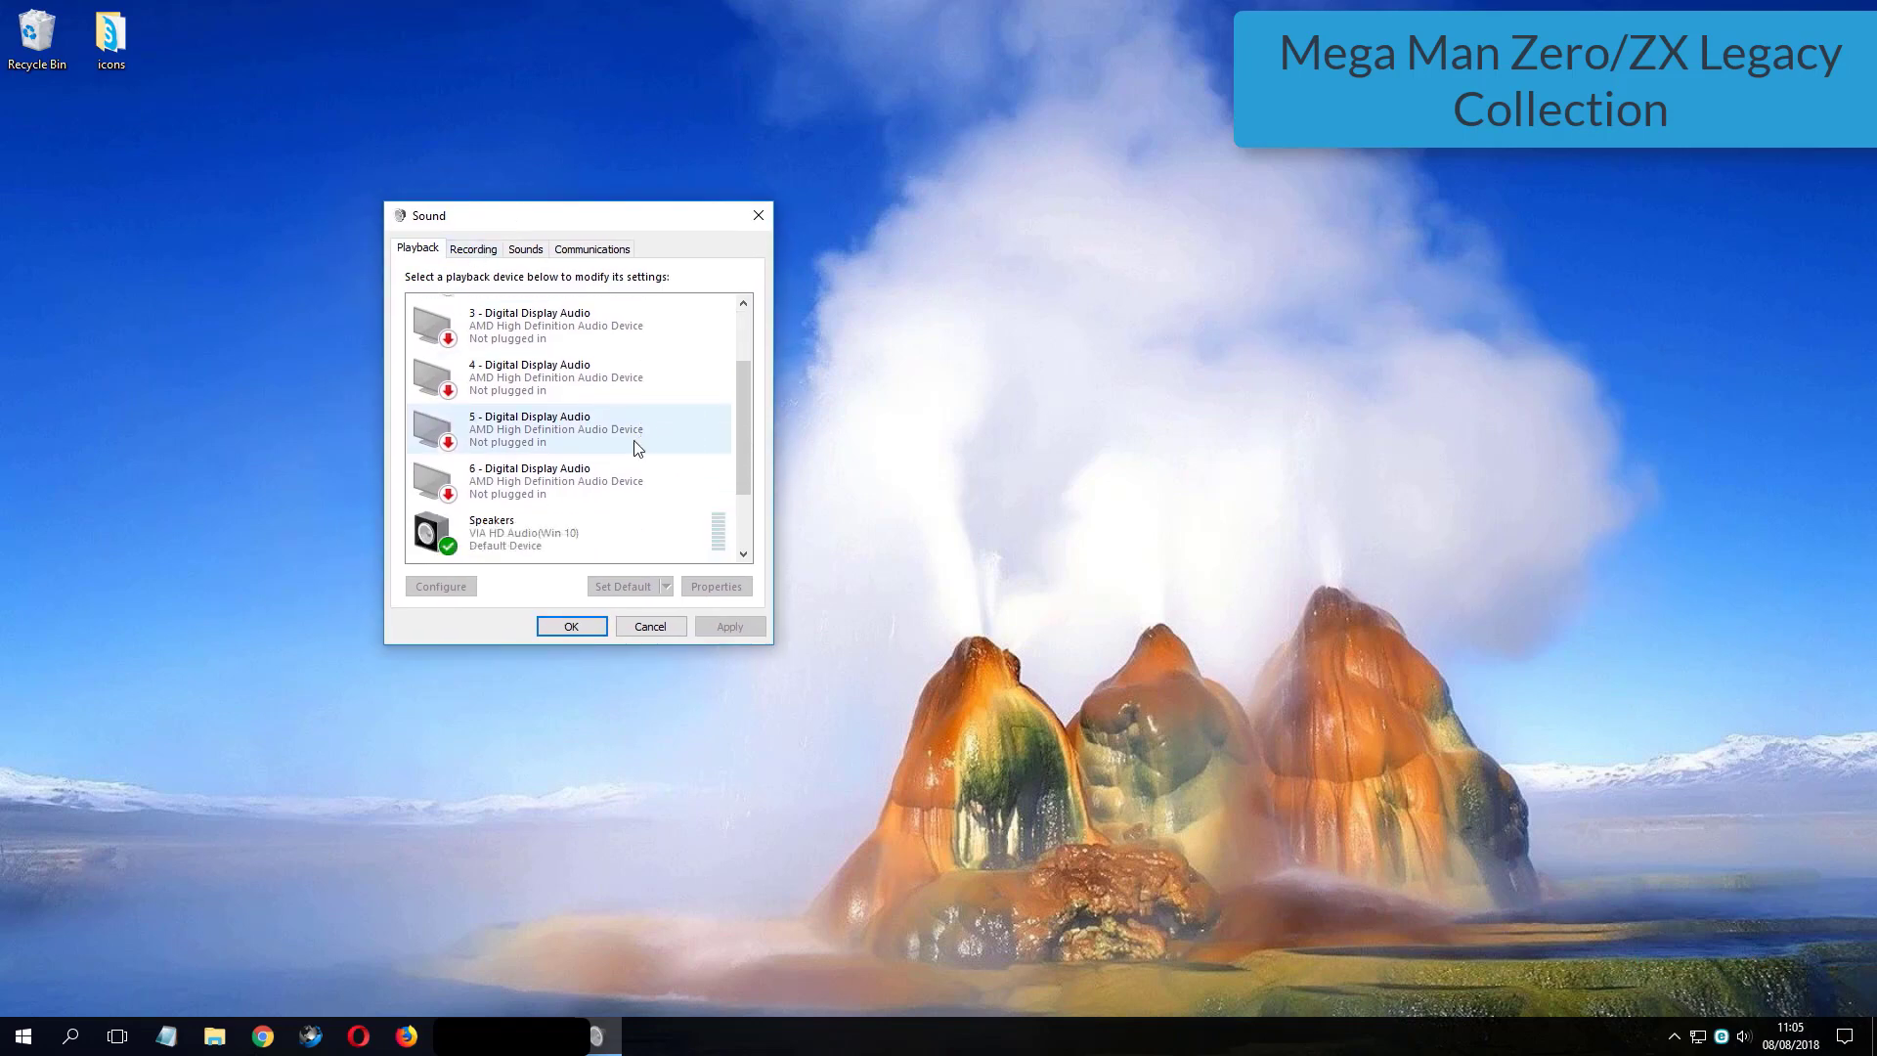
pyautogui.click(533, 487)
pyautogui.doubleClick(515, 496)
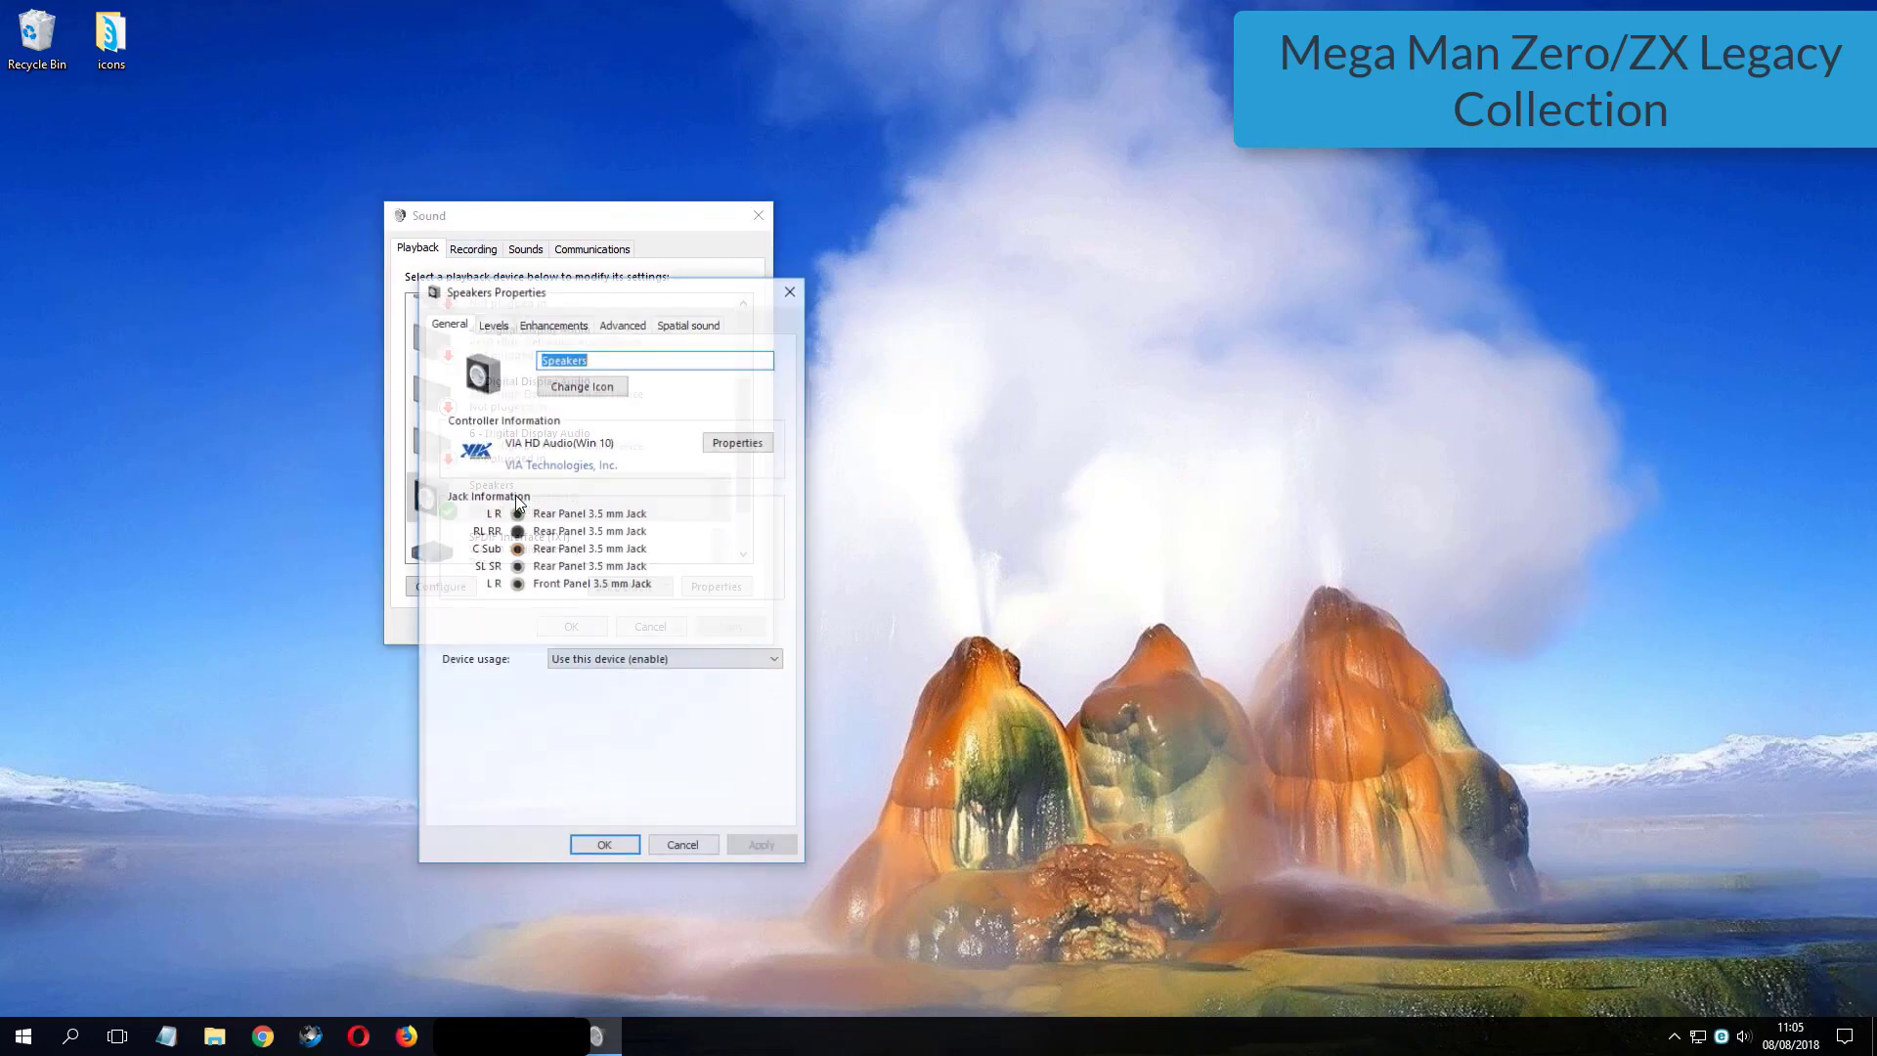
# Set the Speakers' default format to 24 bit, 192000 Hz (Studio Quality) and confirm the device properties
pyautogui.click(626, 325)
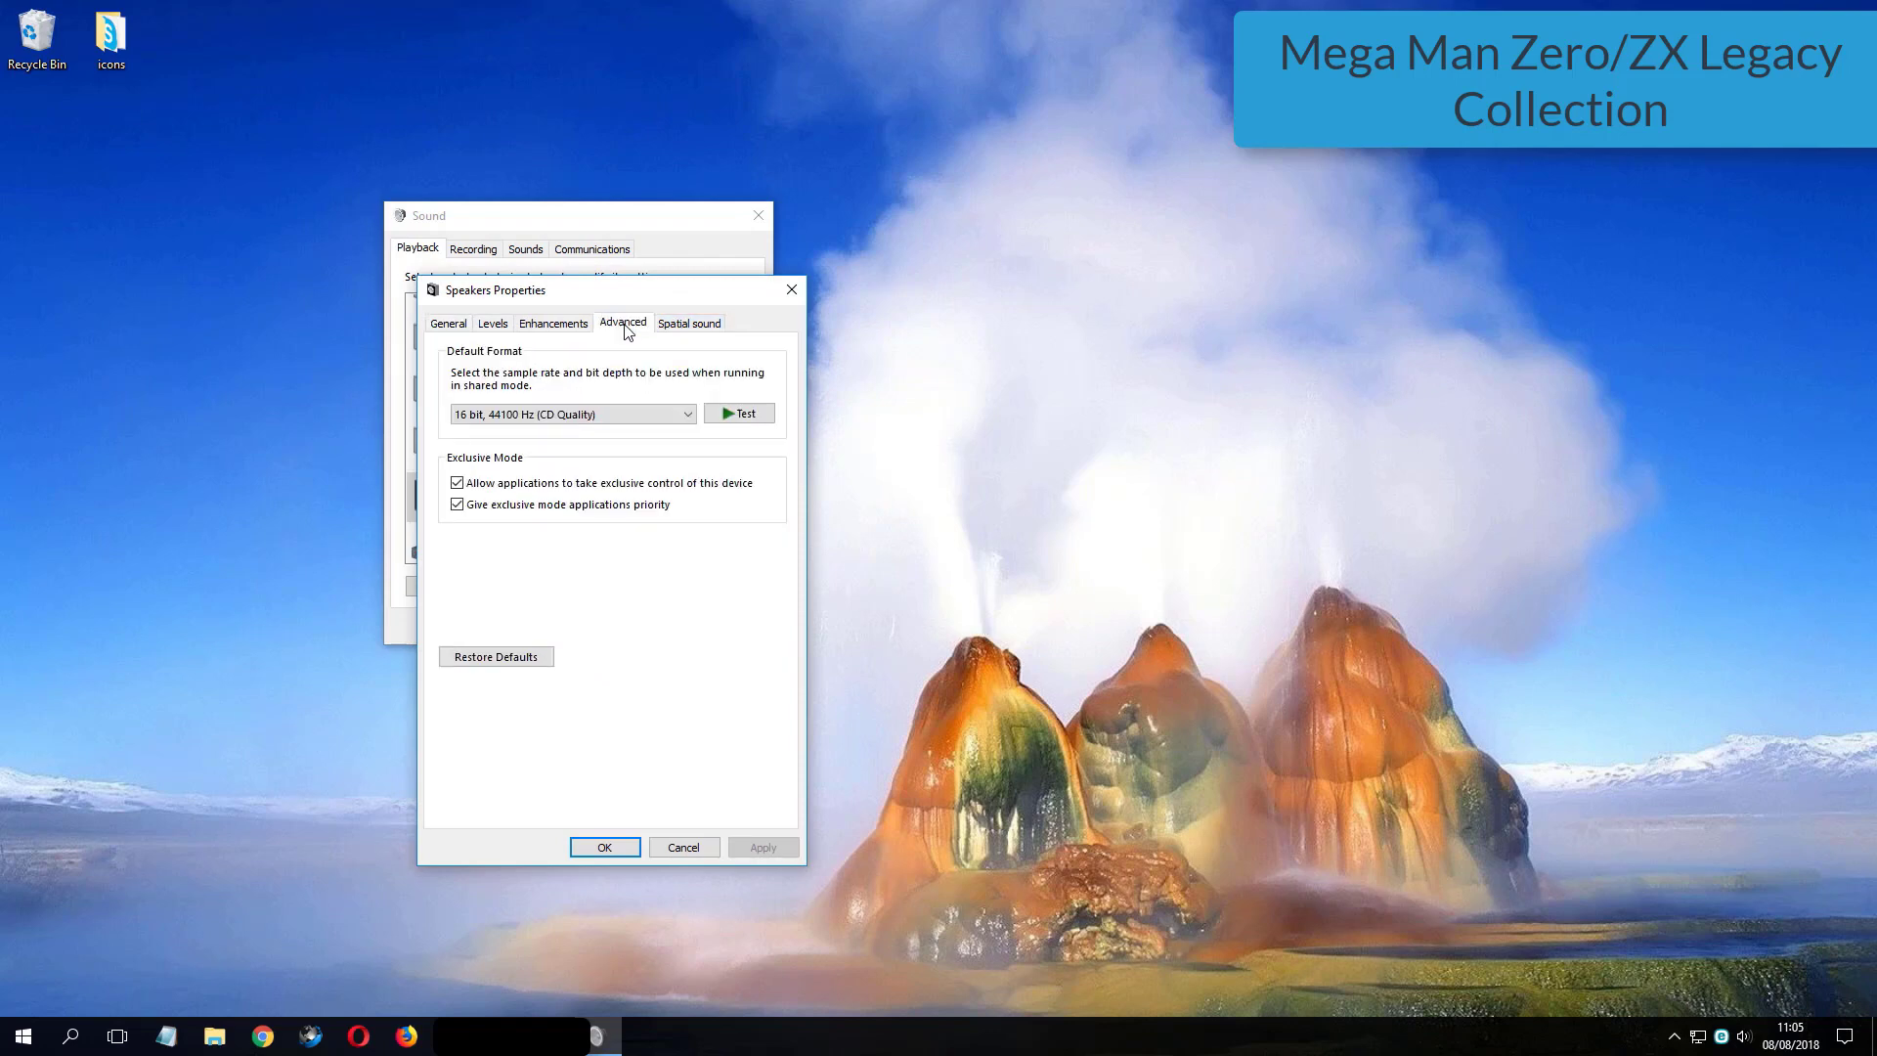
pyautogui.click(587, 415)
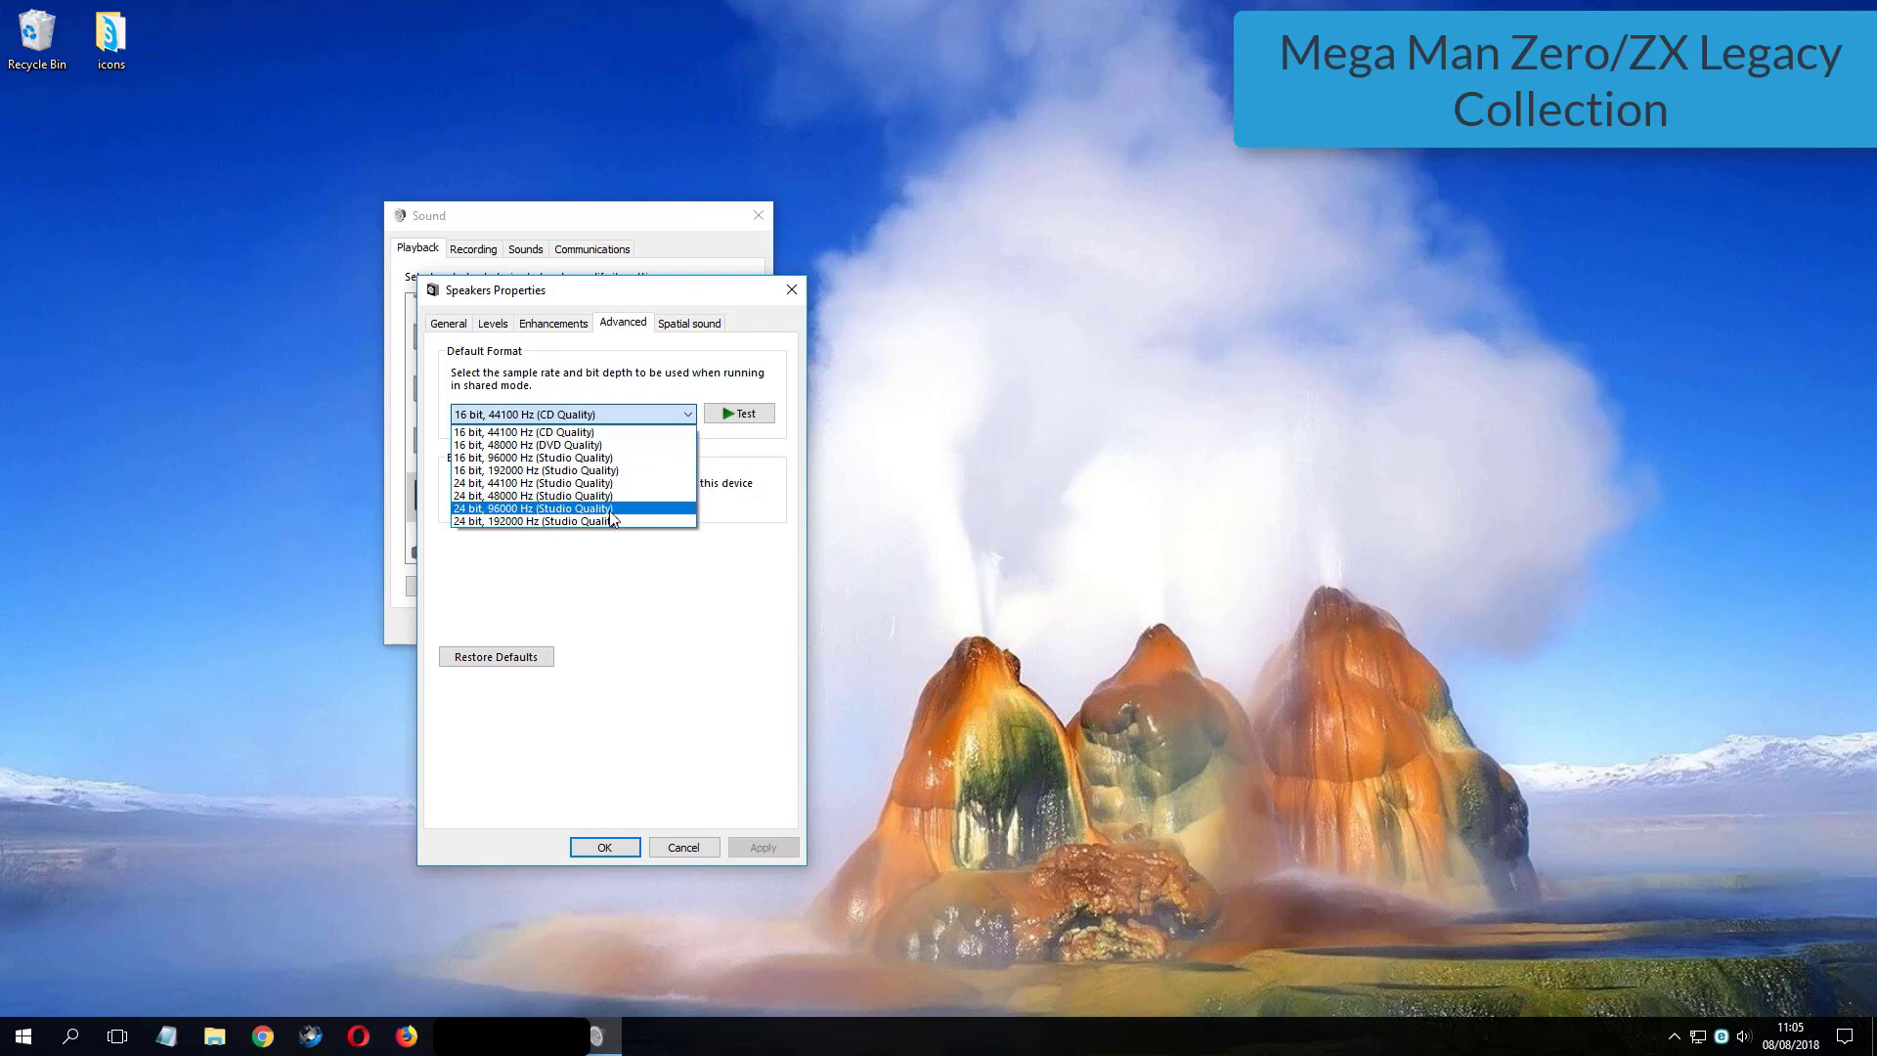
pyautogui.click(616, 521)
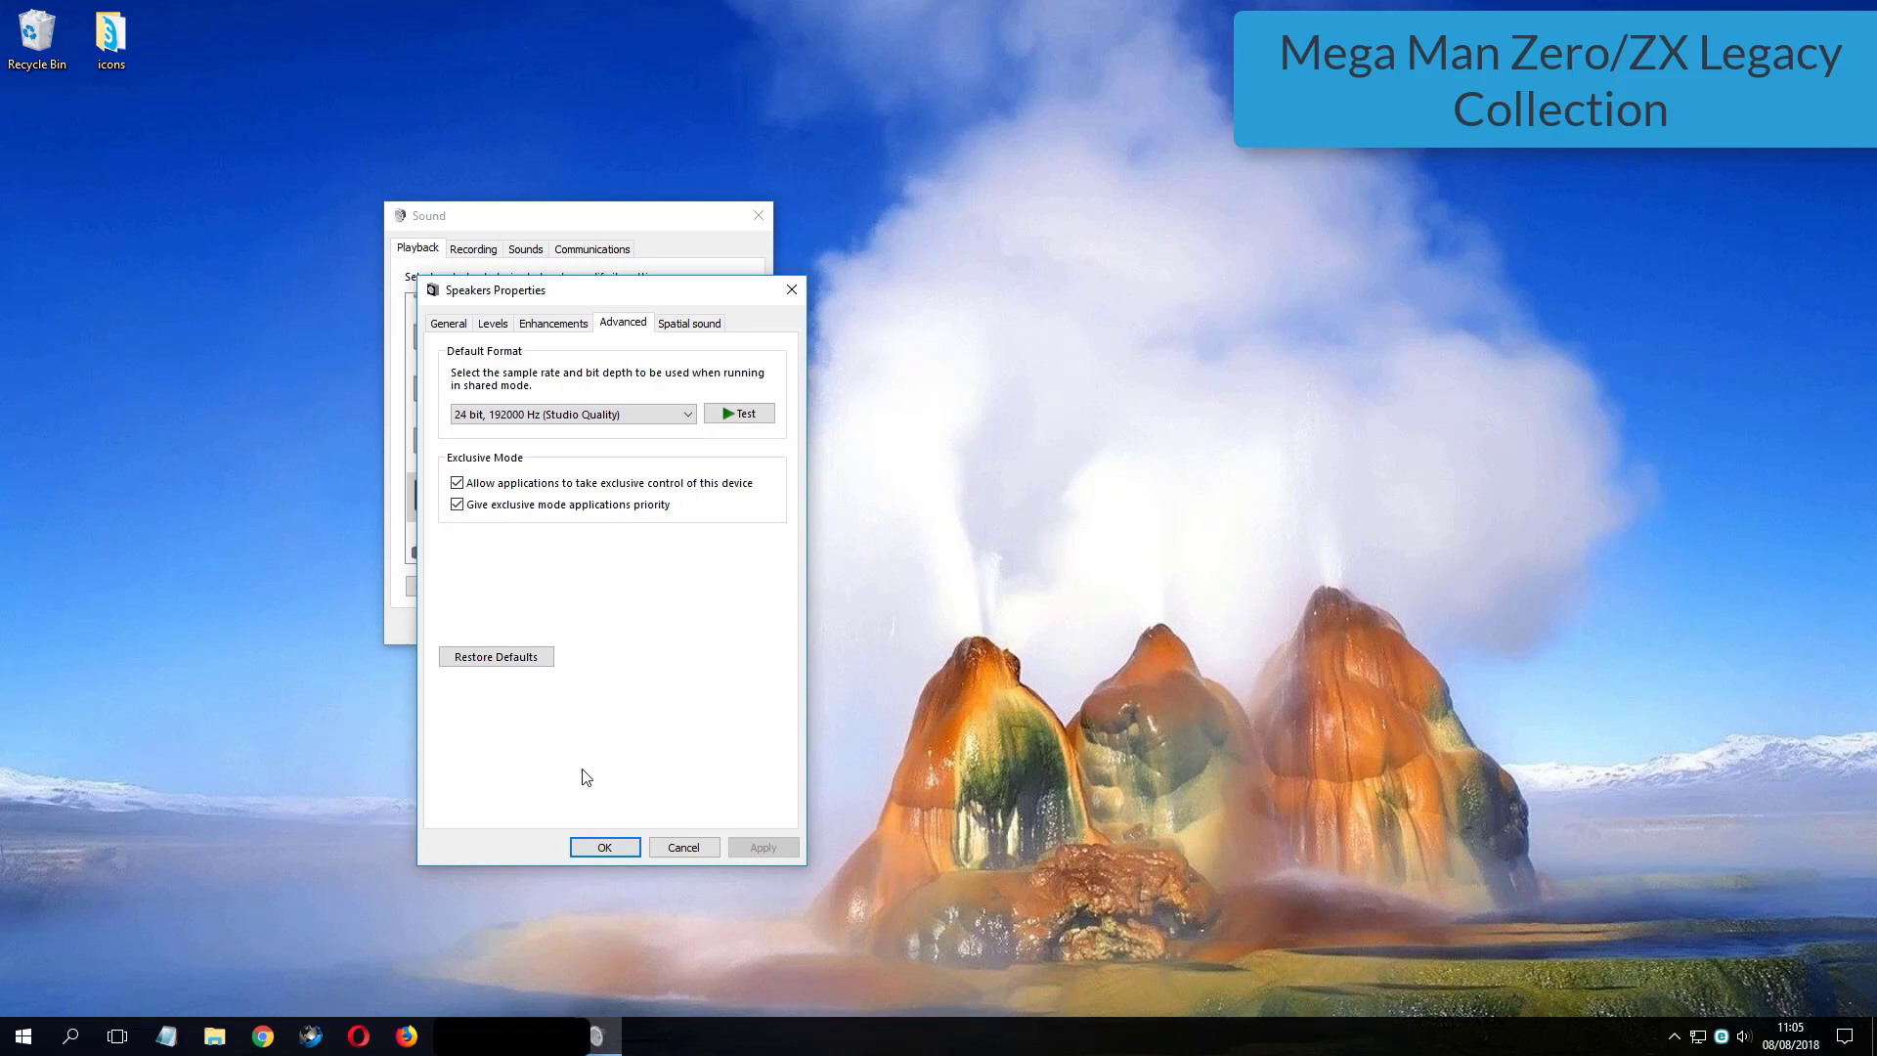
pyautogui.click(605, 848)
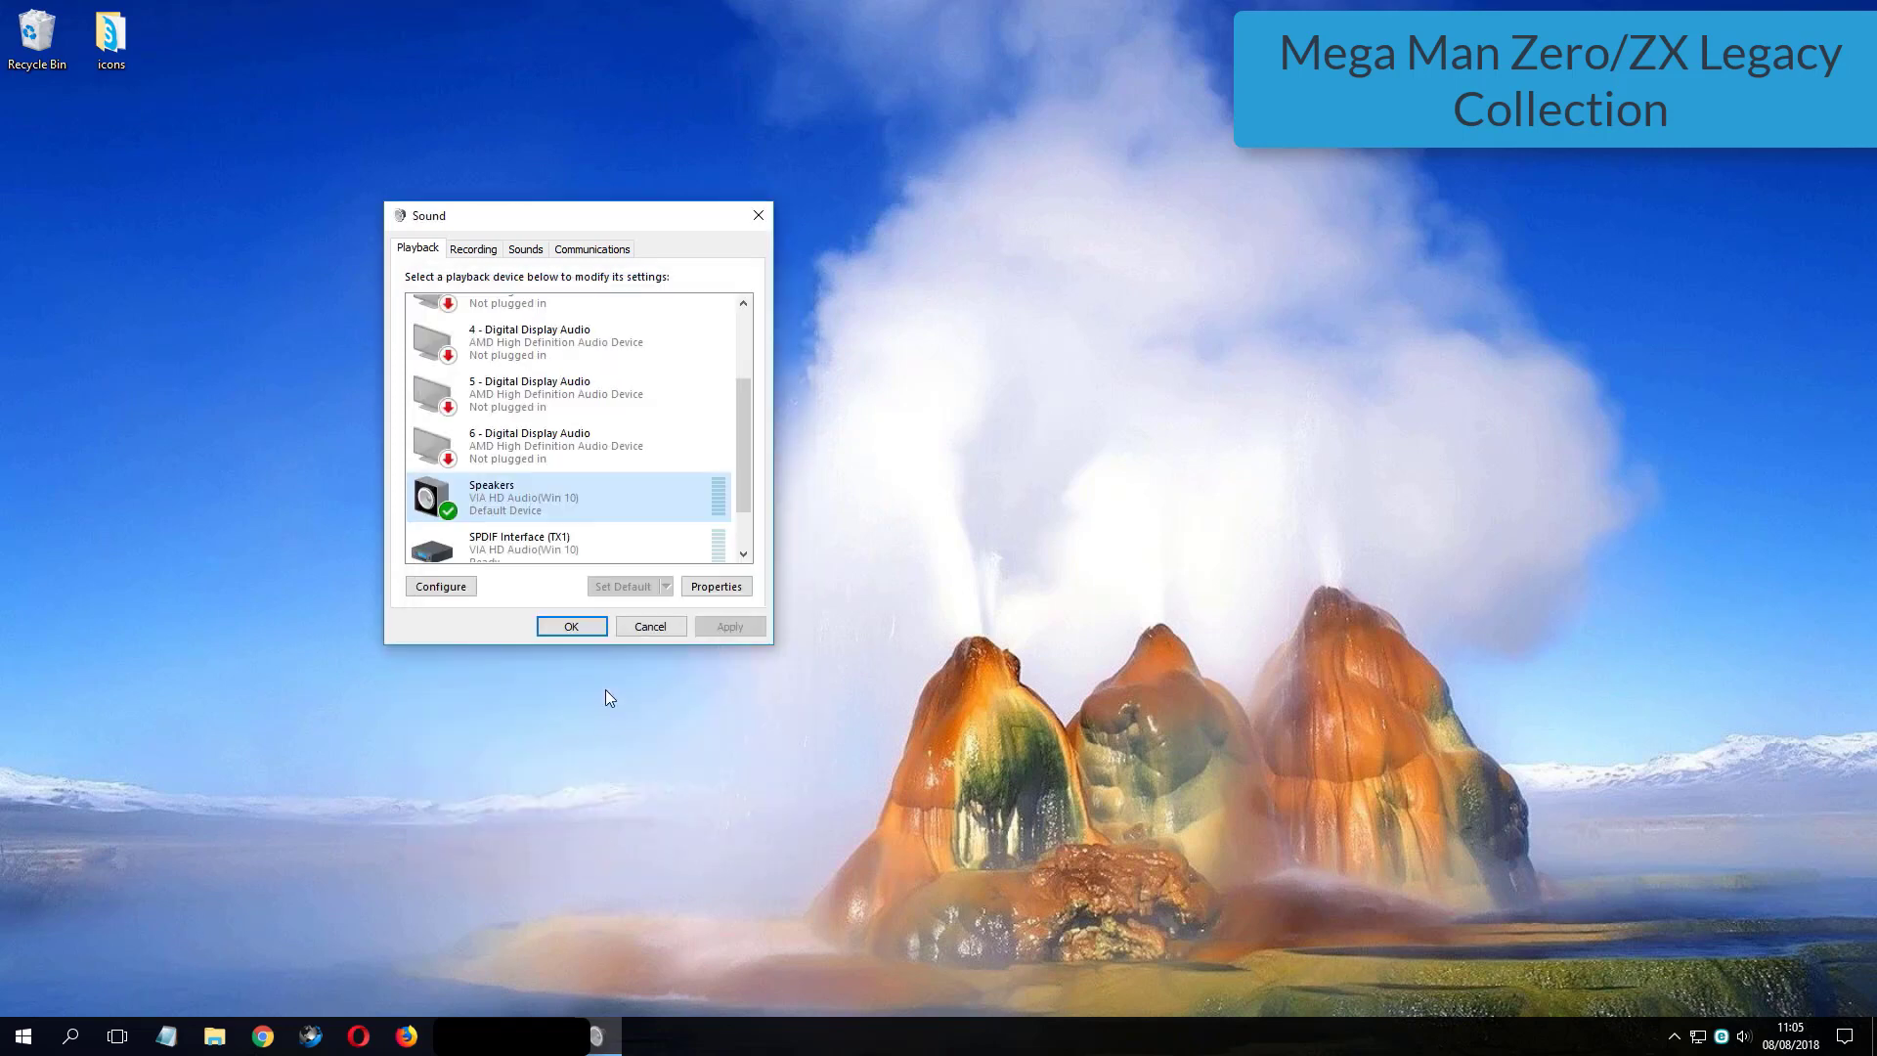